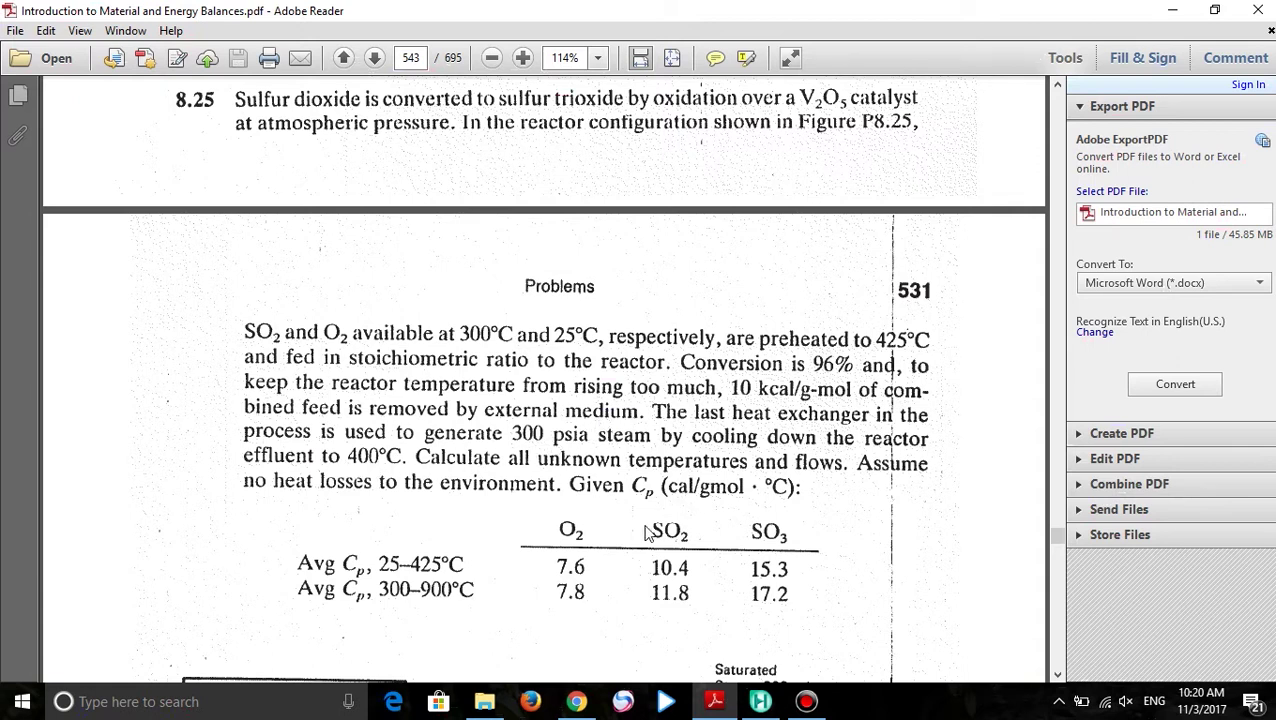
Examine the process diagram in Figure P8.25 of the problem PDF and switch to Aspen HYSYS
scroll(645, 533, down, 6)
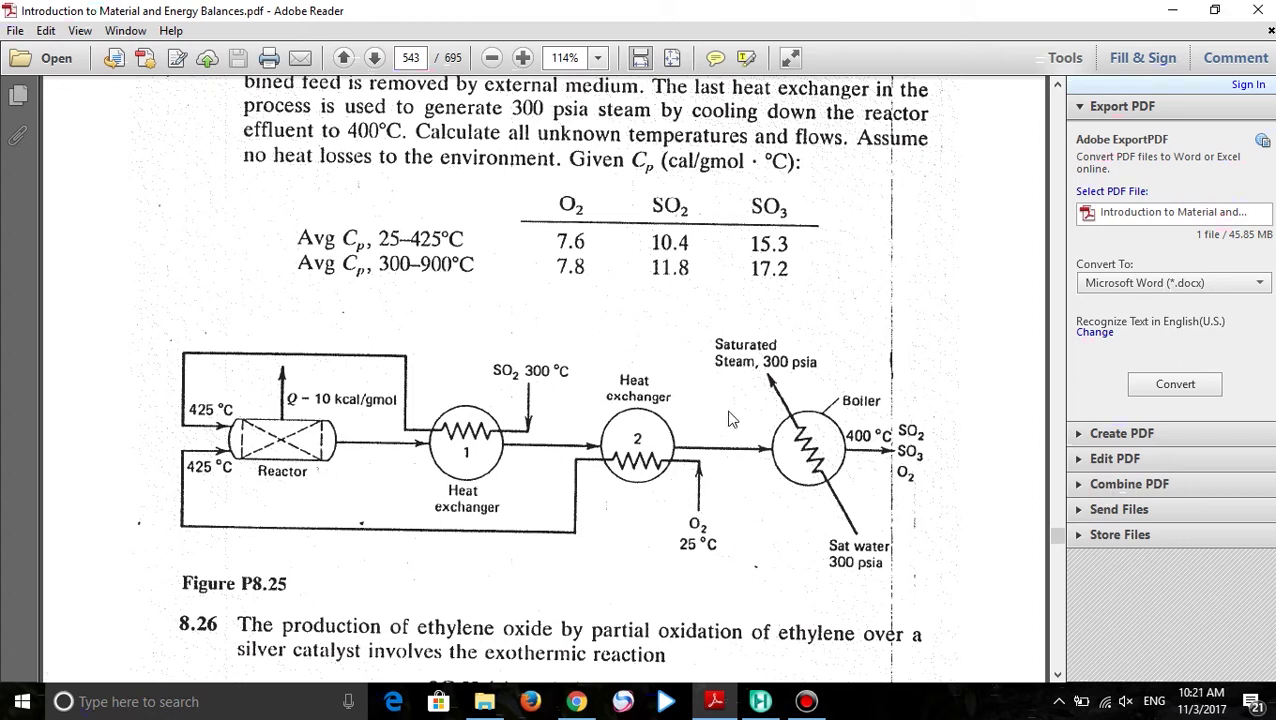
click(760, 701)
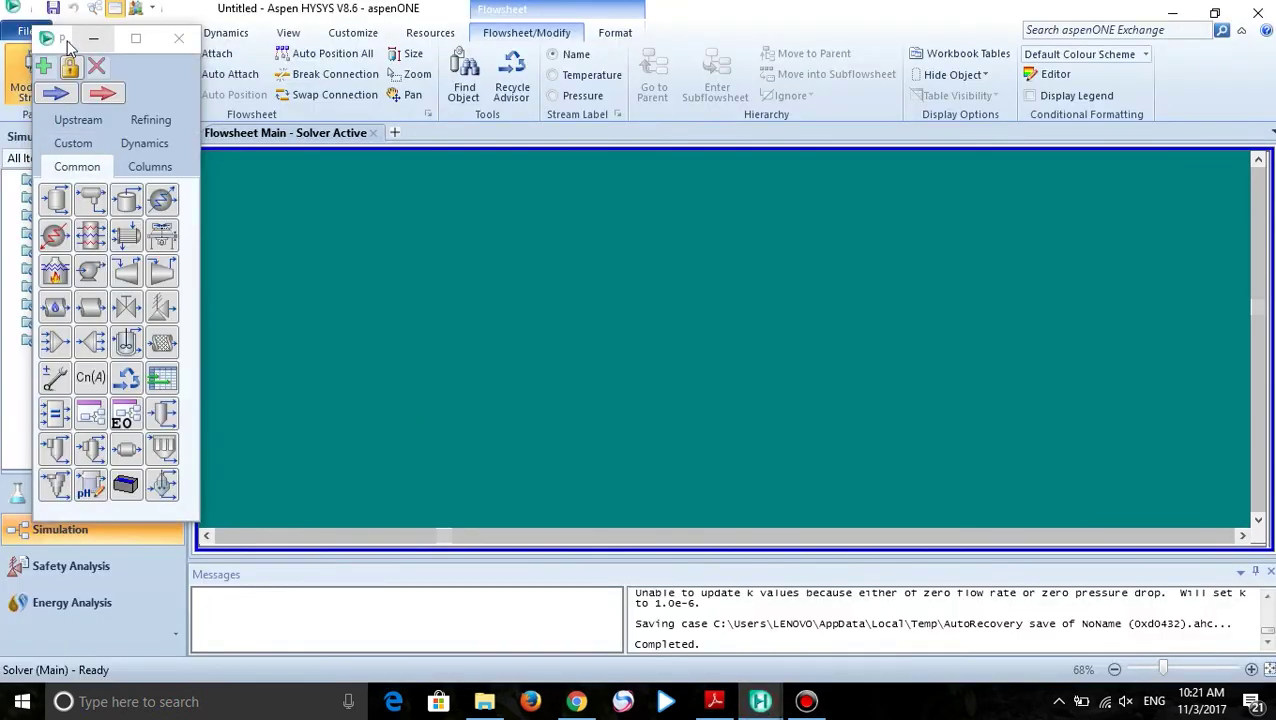
Review the Basis-1 fluid package and the stoichiometry and conversion settings of reaction Rxn-1 in Set-1
click(99, 493)
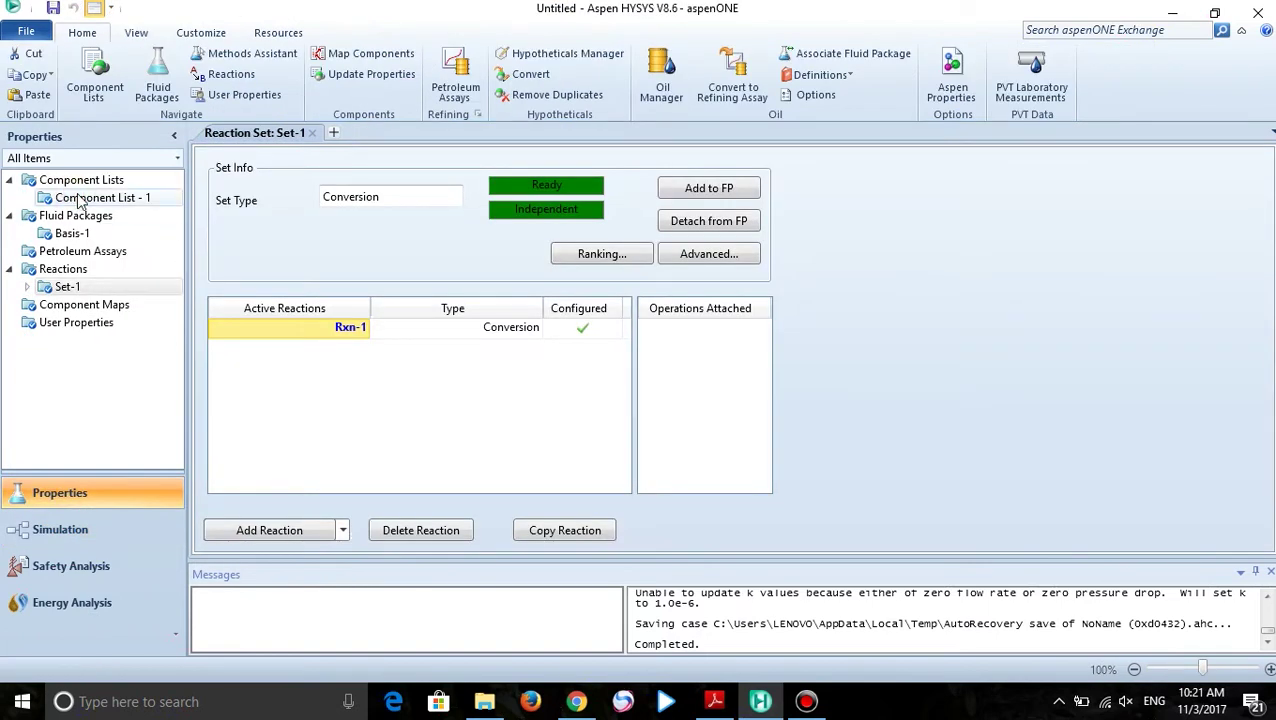
click(113, 238)
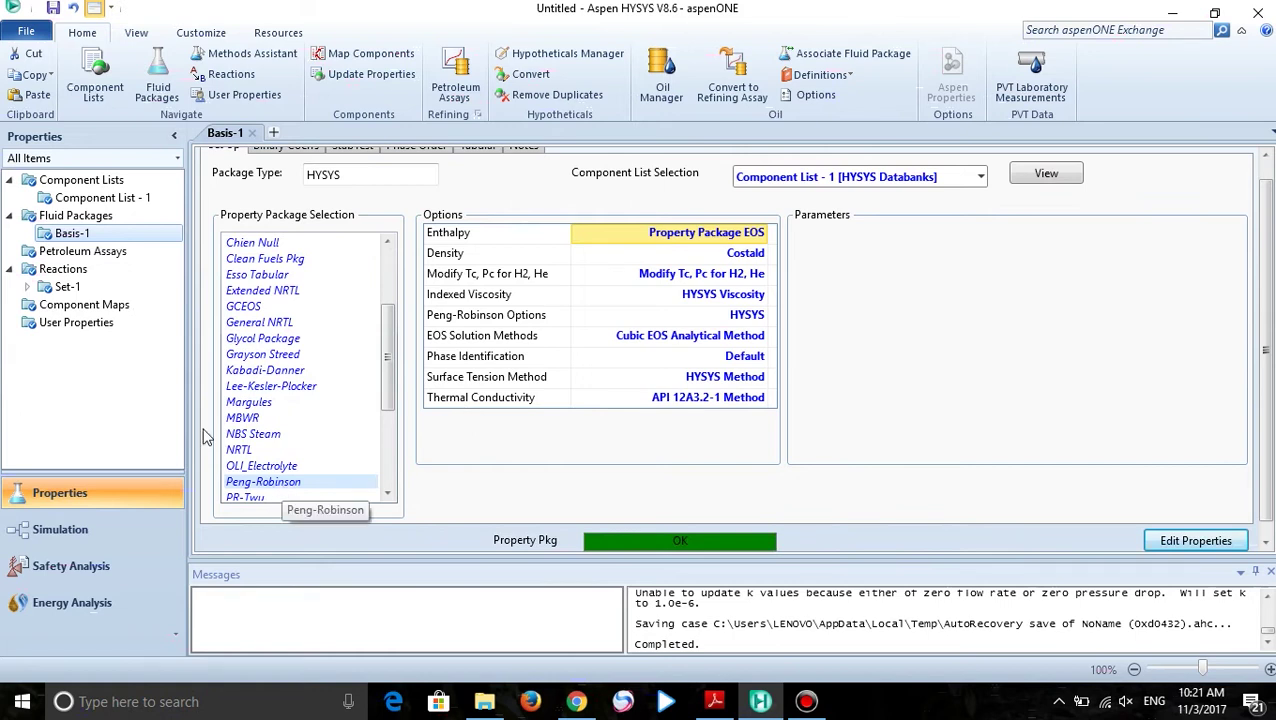
click(75, 288)
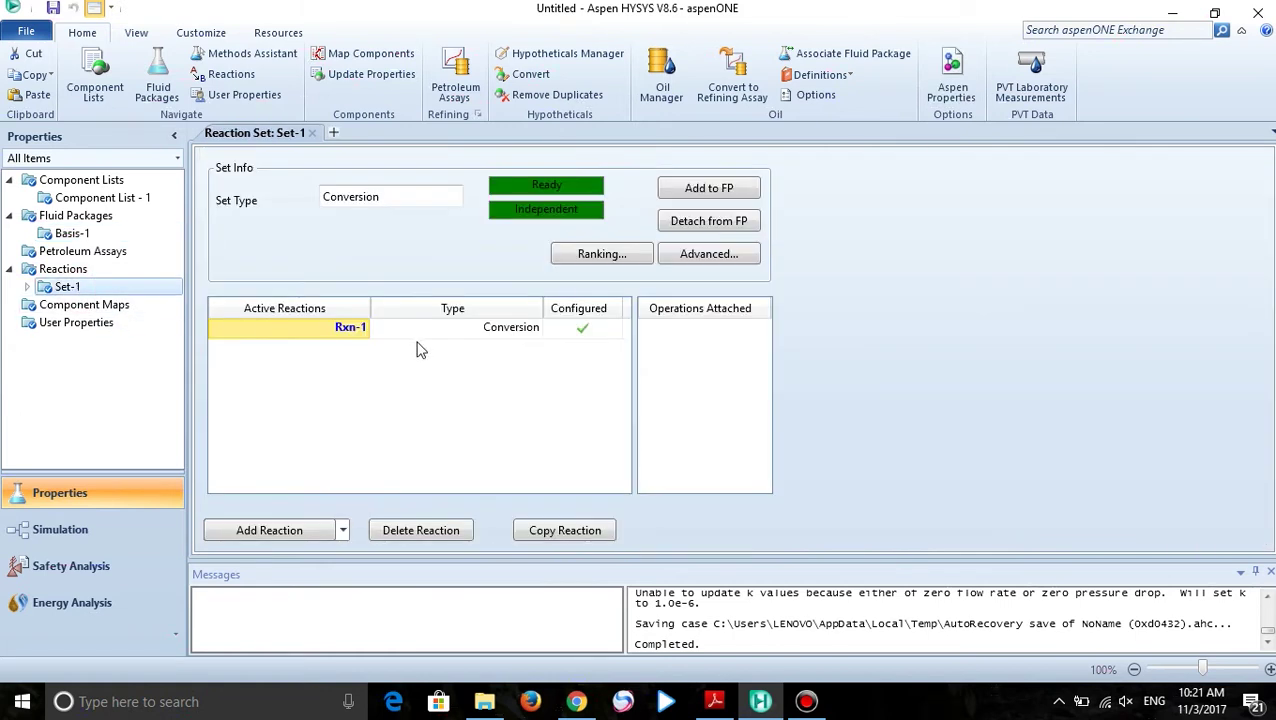
double_click(349, 330)
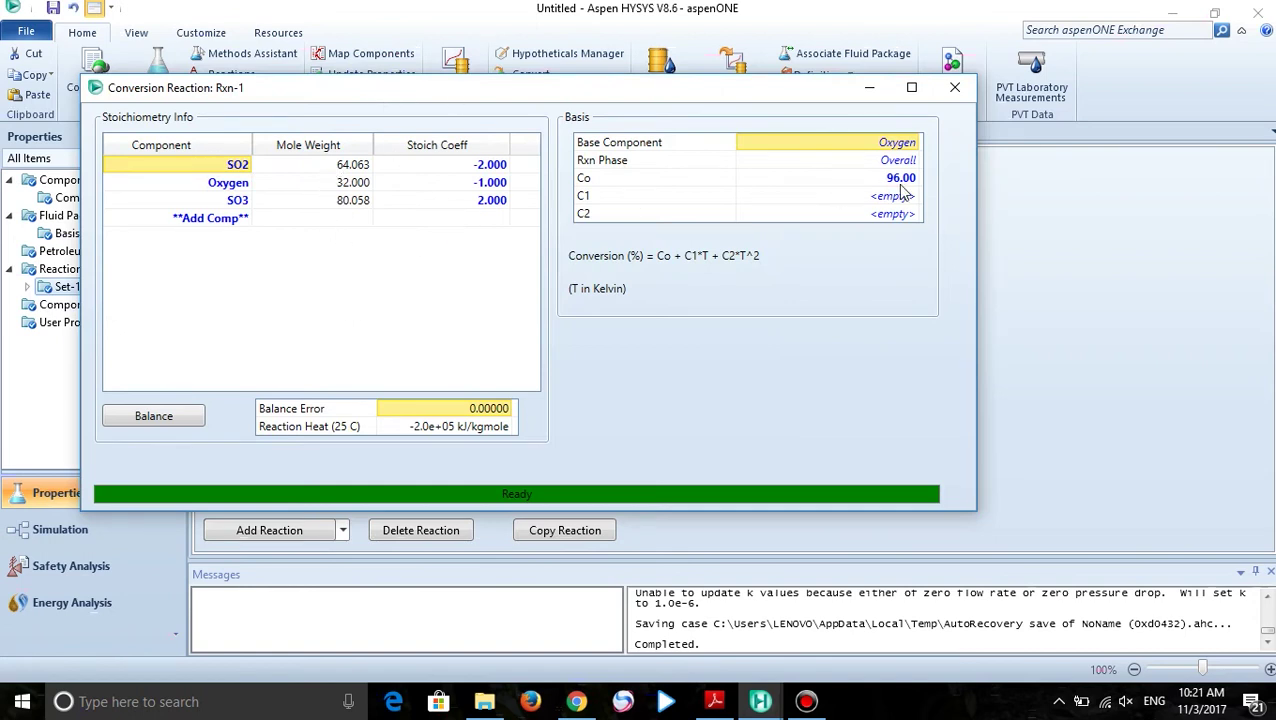
click(955, 87)
Place a heat exchanger on the simulation flowsheet and a conversion reactor to its left
click(103, 530)
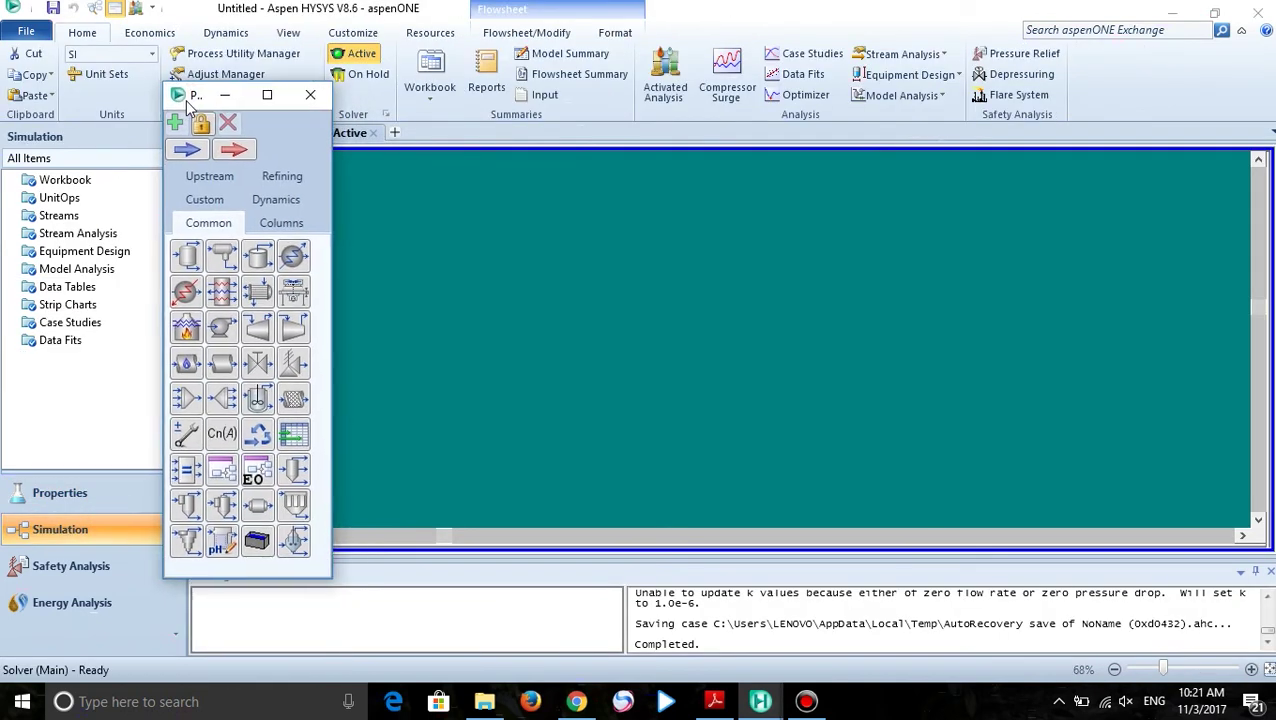
drag(186, 101, 84, 102)
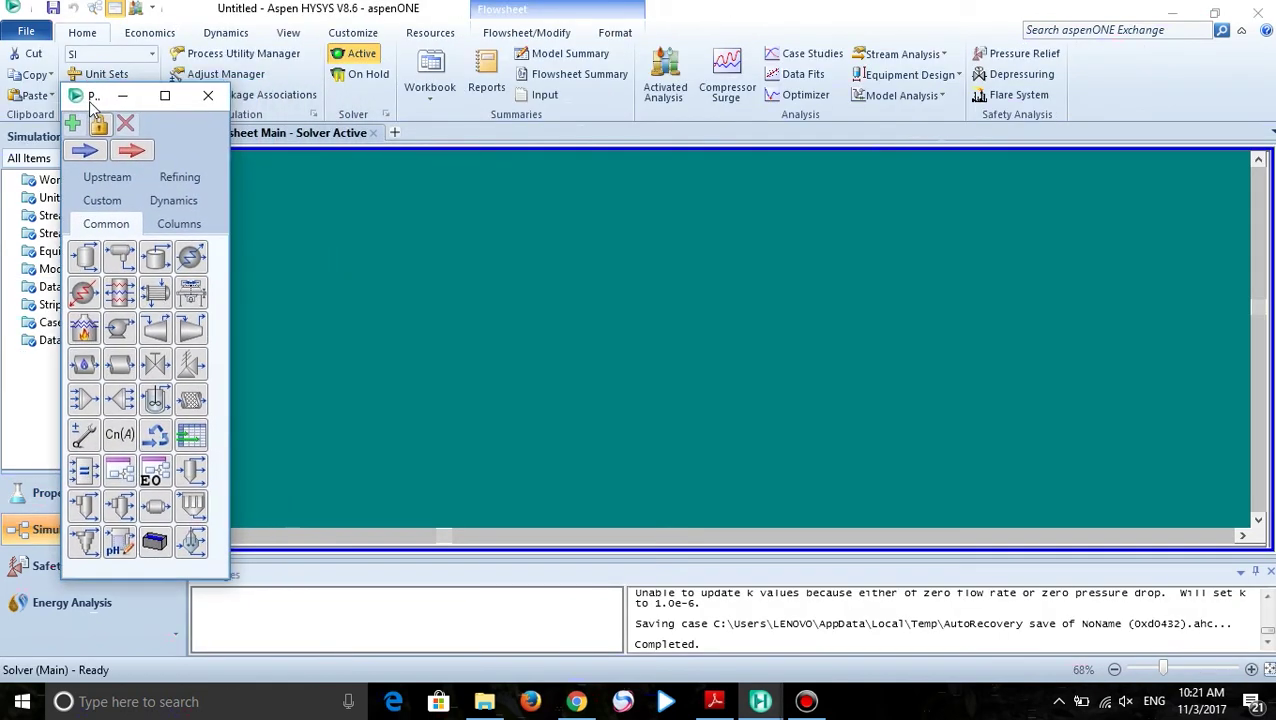
click(155, 291)
click(562, 350)
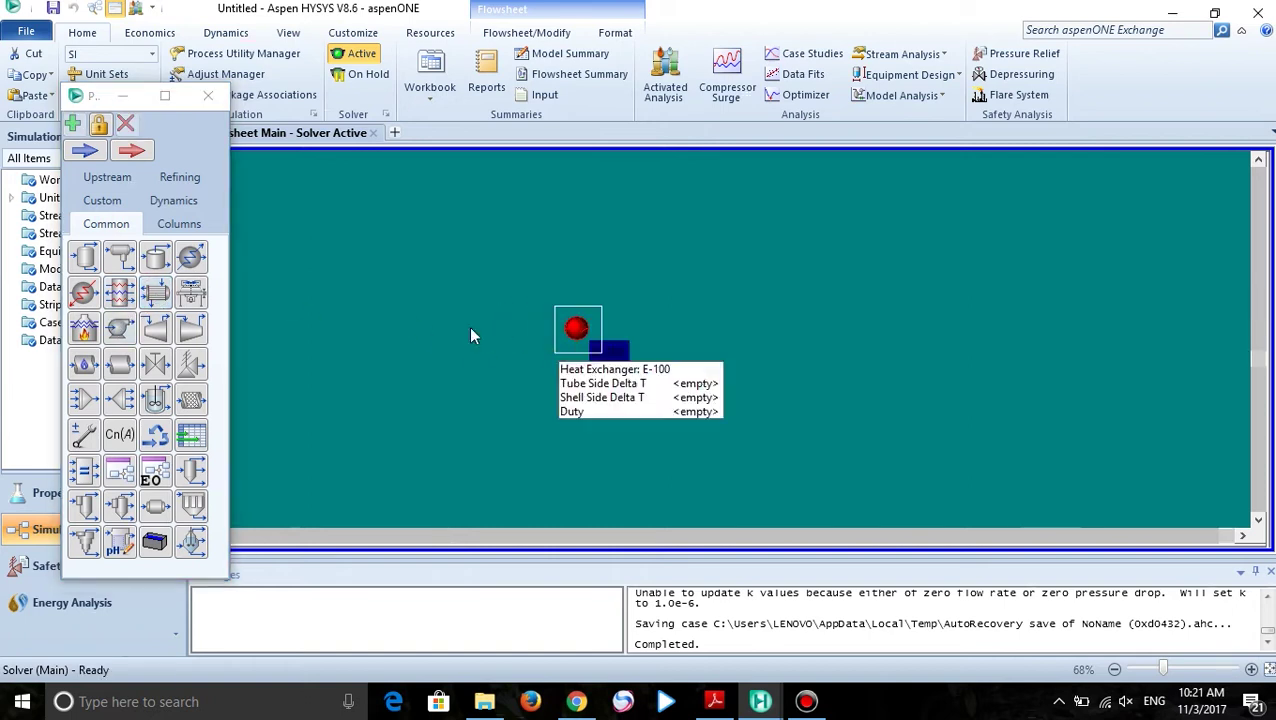
click(179, 224)
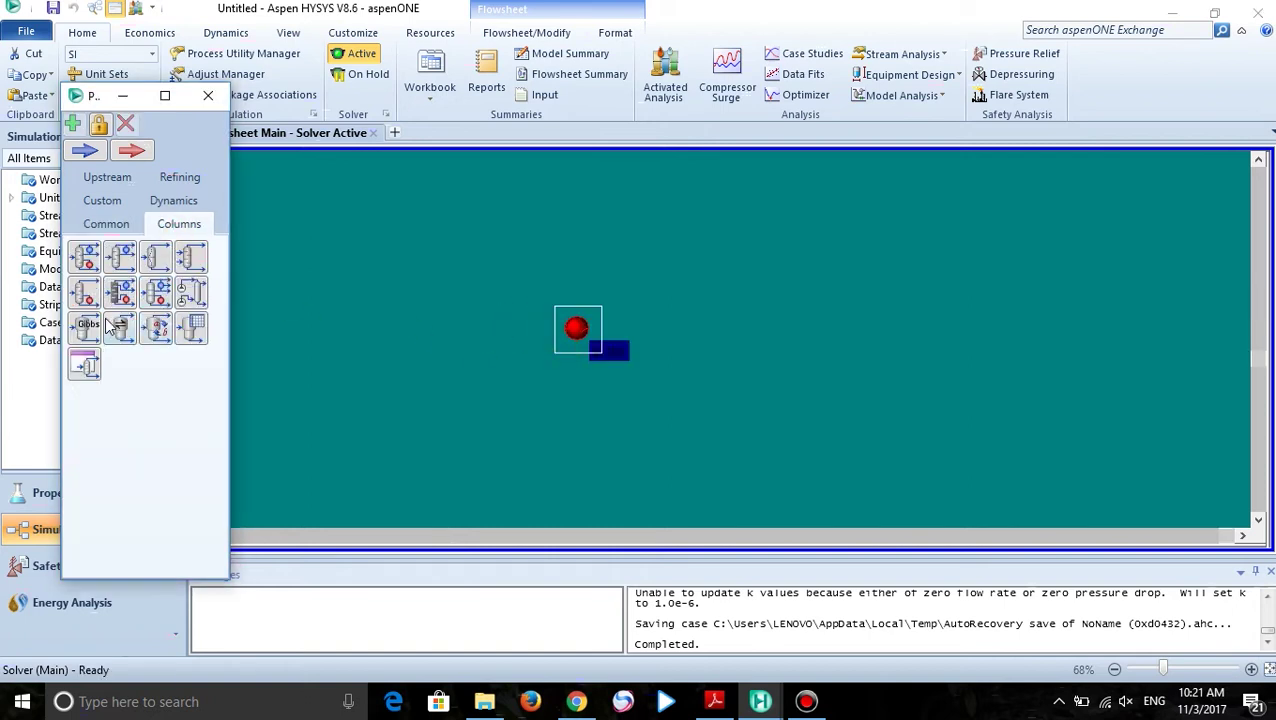
click(157, 328)
click(427, 368)
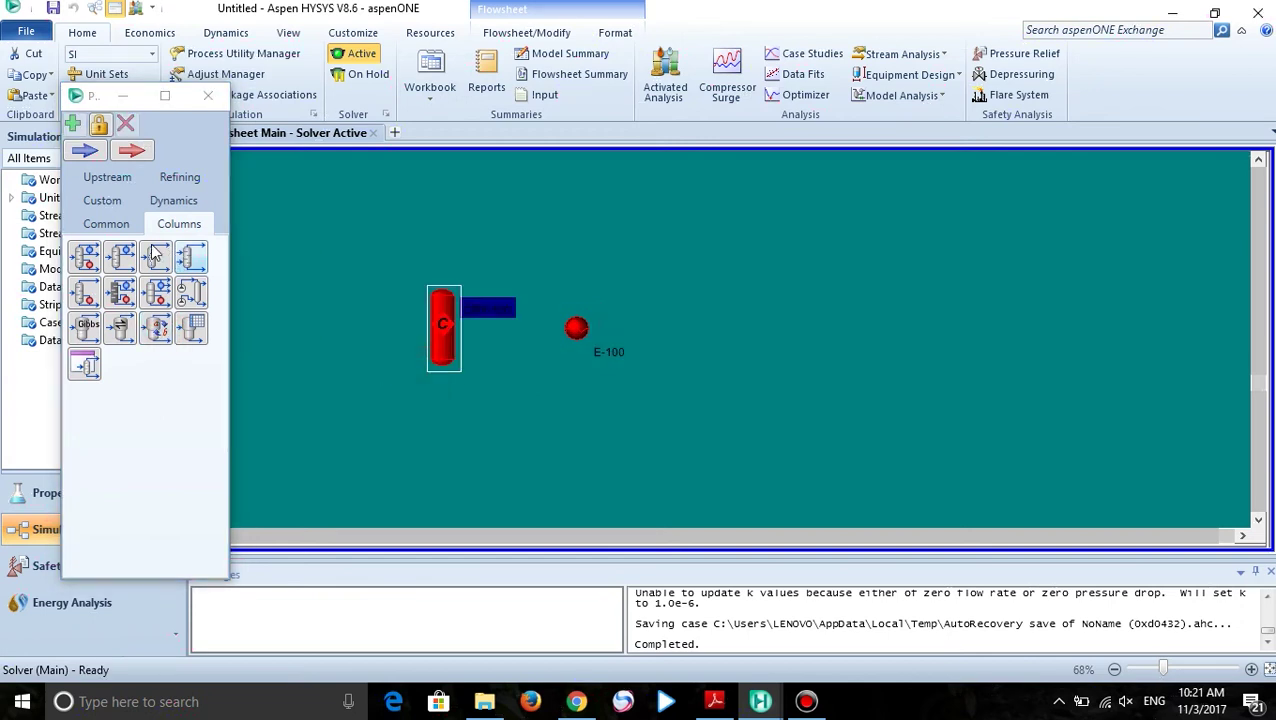
Place a second heat exchanger to the right of the first, and a third heat-transfer unit further right
click(106, 224)
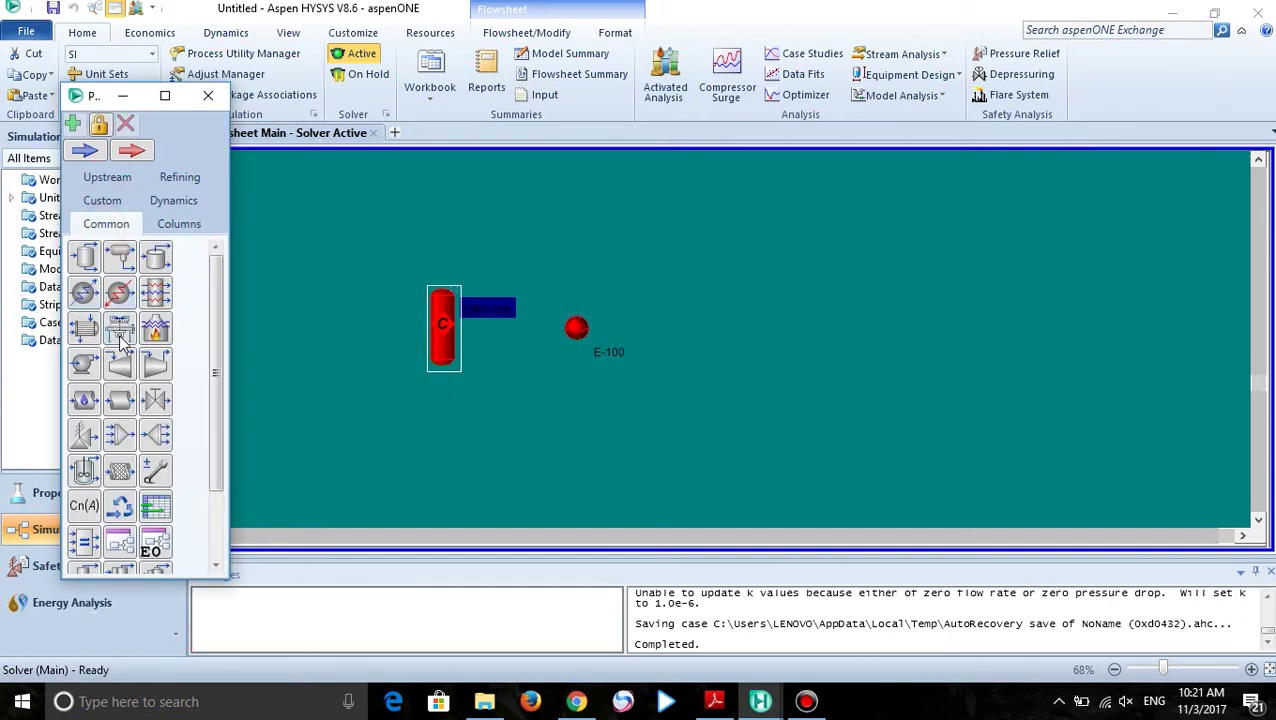
click(84, 328)
click(684, 355)
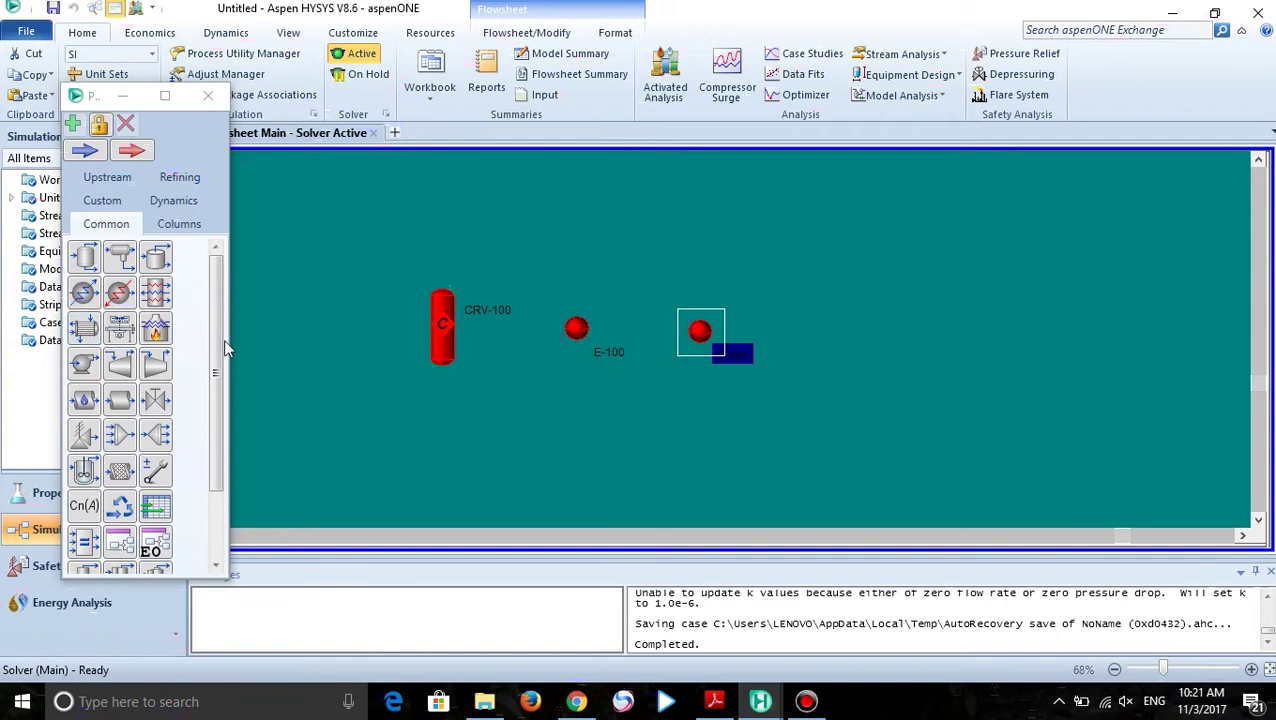
click(842, 360)
click(645, 420)
Name the tube side inlet of heat exchanger E-100 "SO2" and its tube side outlet "heated SO2"
click(580, 336)
double_click(580, 336)
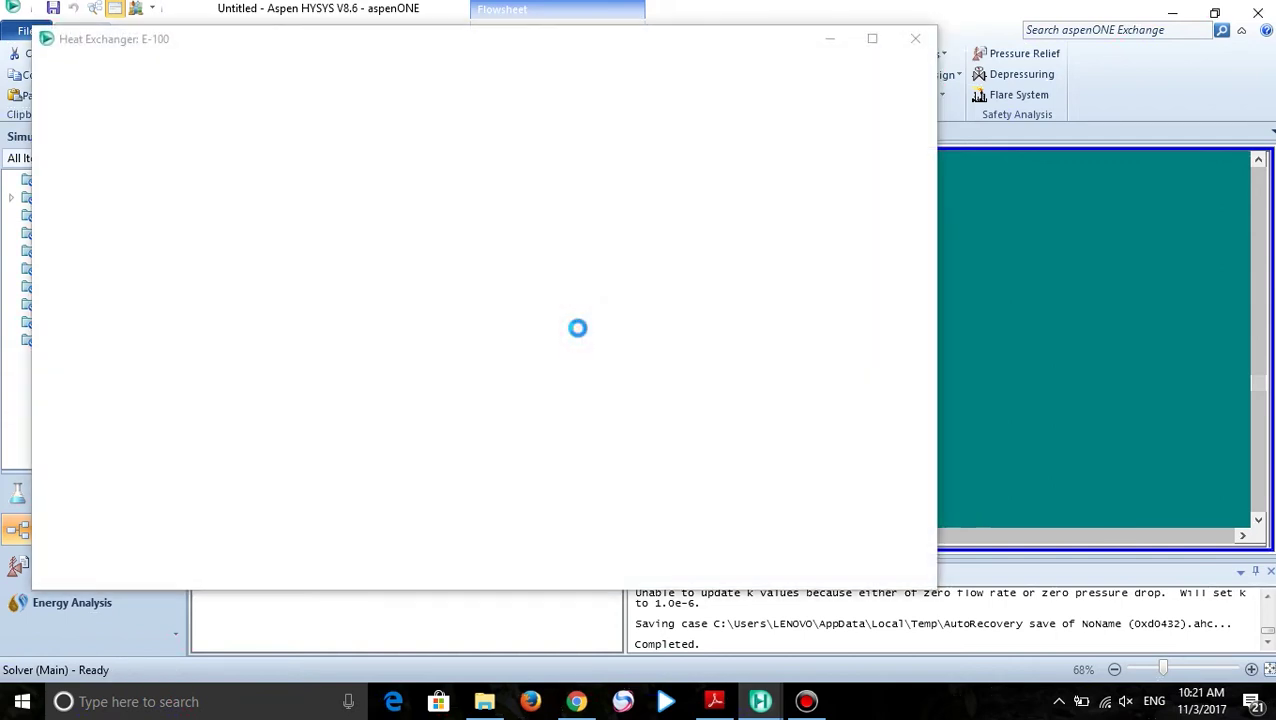
click(232, 122)
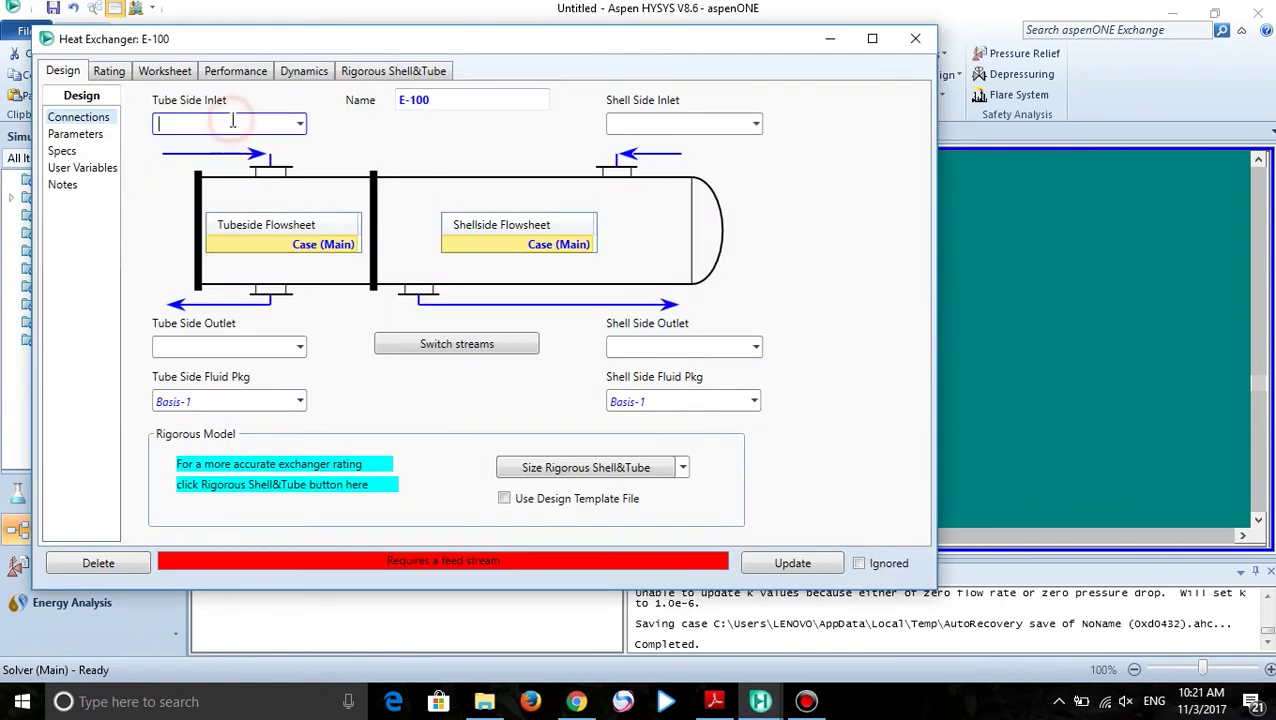
text(SO2)
click(207, 347)
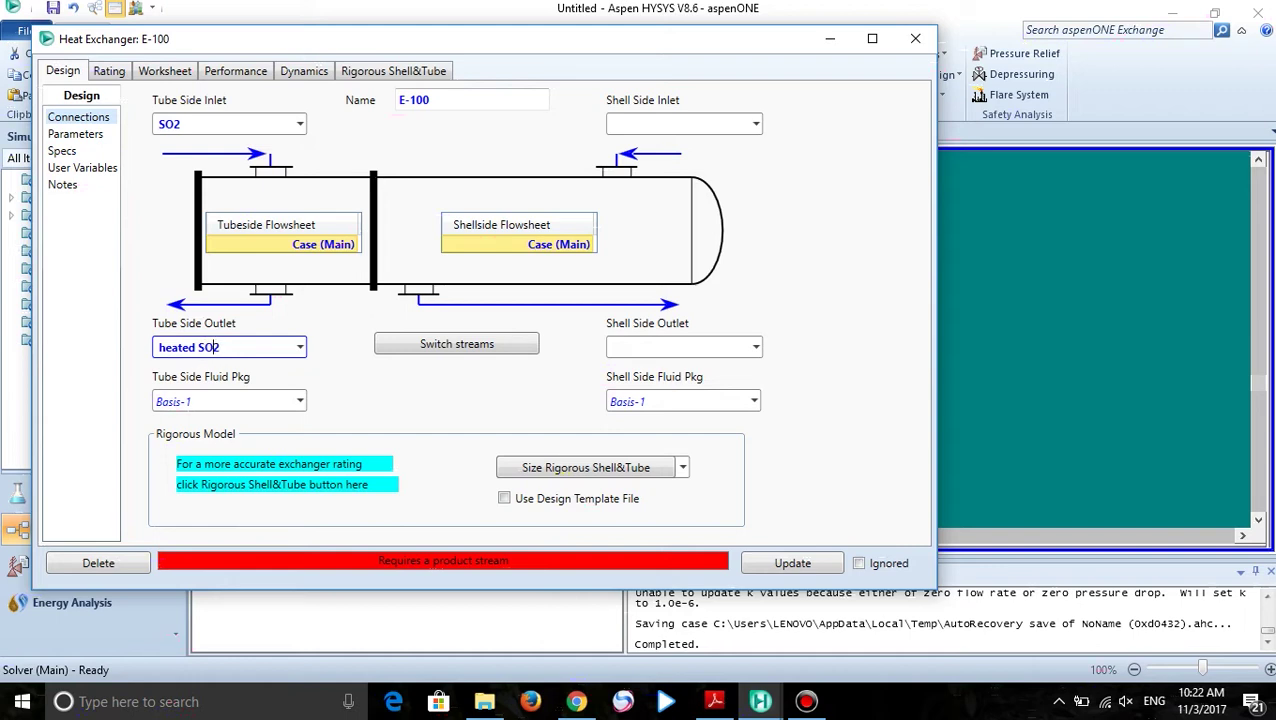
Set the SO2 stream conditions to 300 C, 100 kPa and a molar flow of 100 kgmole/h
click(166, 72)
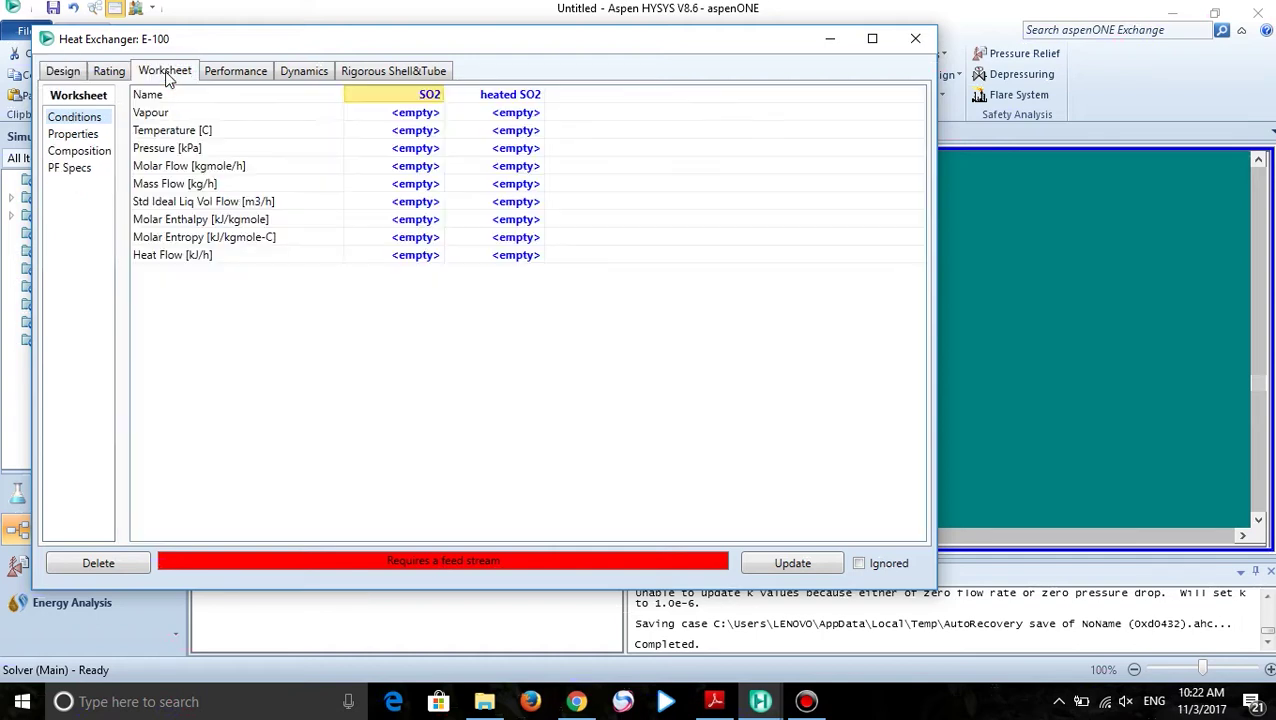
click(427, 136)
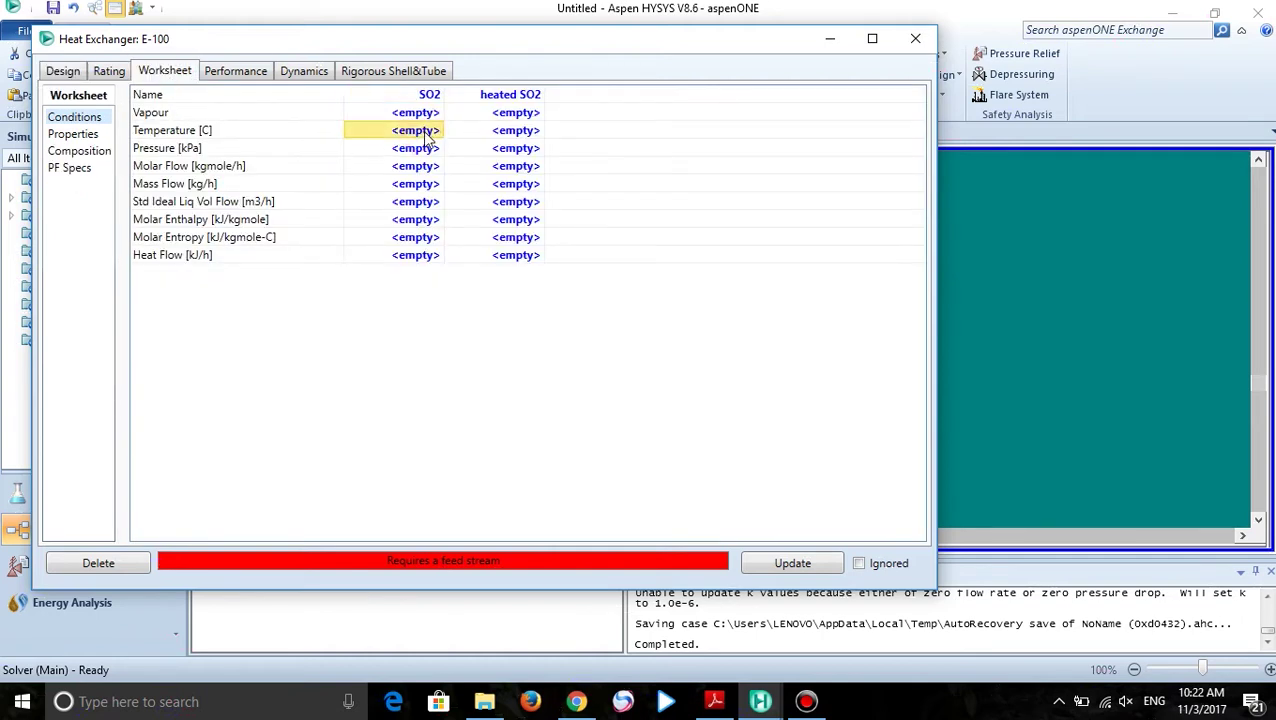
text(300)
key(Return)
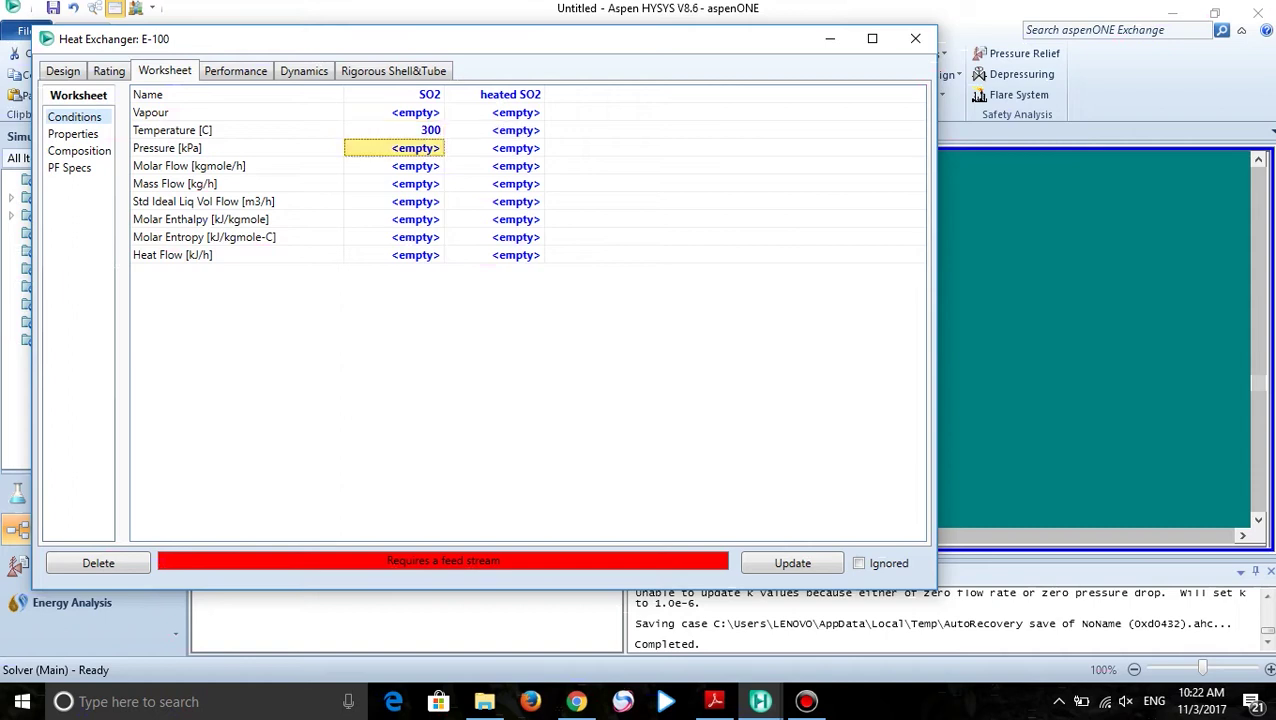
text(100)
key(Return)
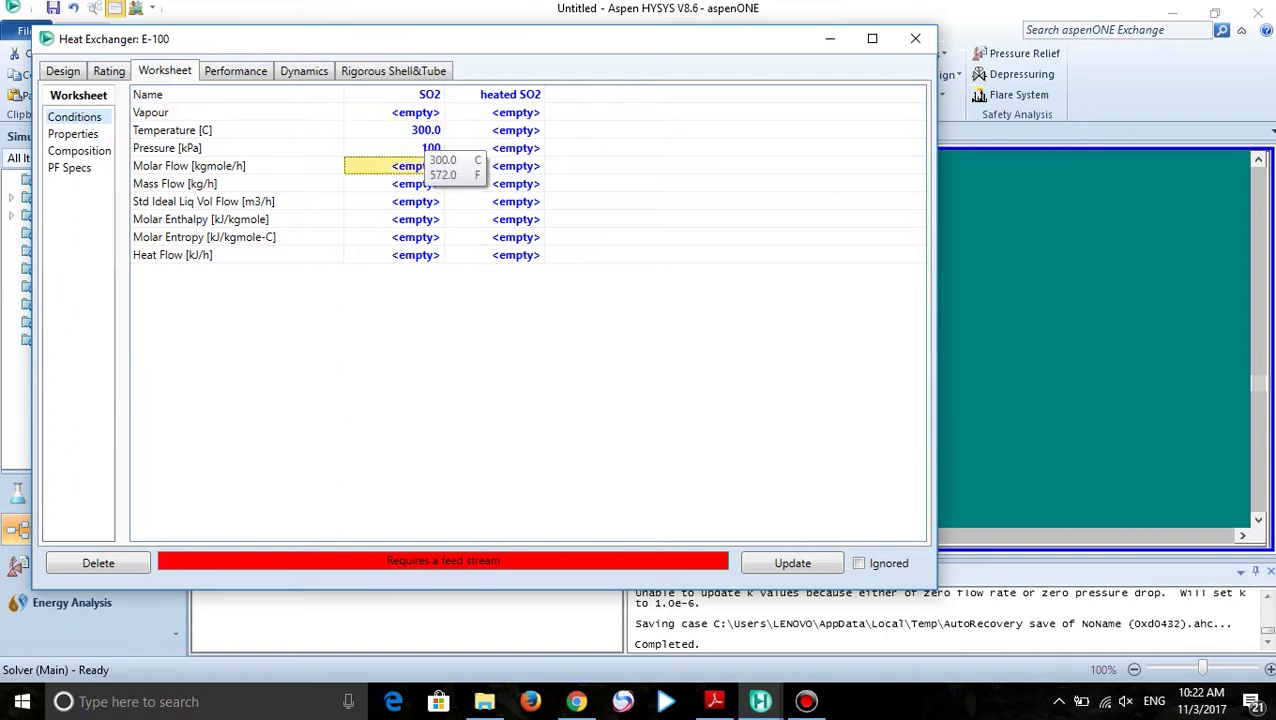
text(100)
key(Return)
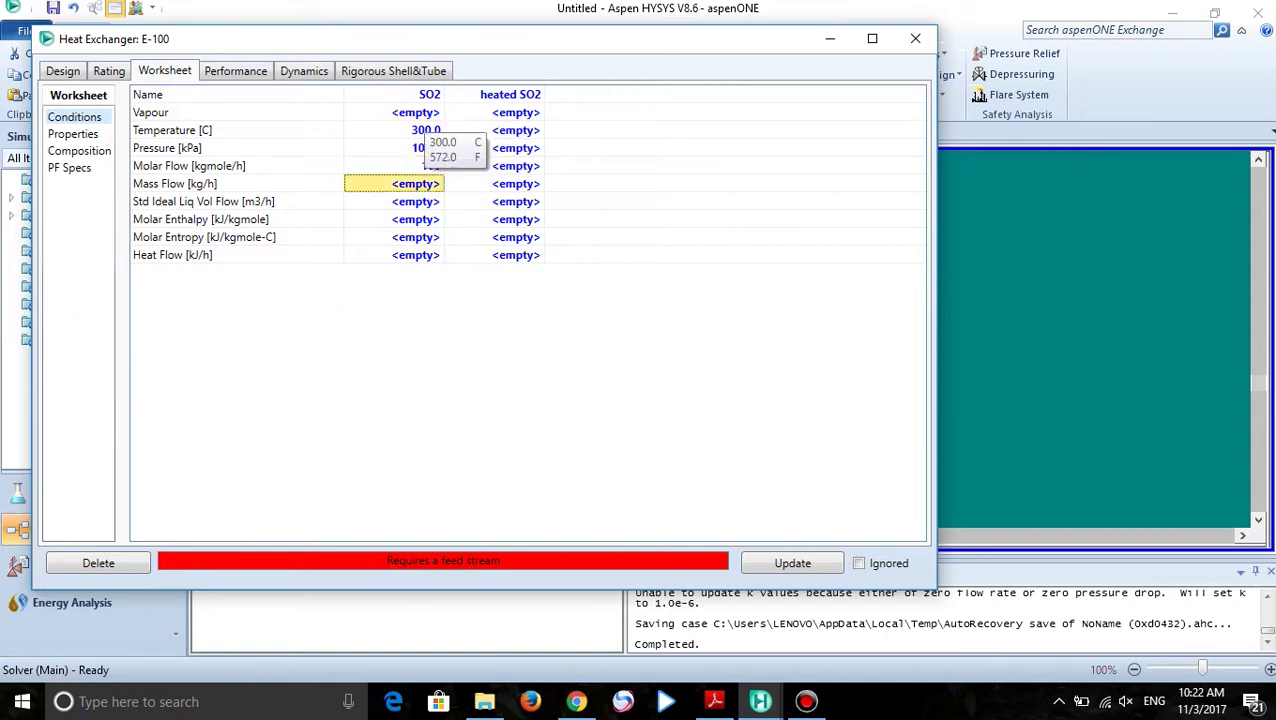
Define the SO2 stream's composition as an SO2 mole fraction of 1 and close heat exchanger E-100
click(96, 154)
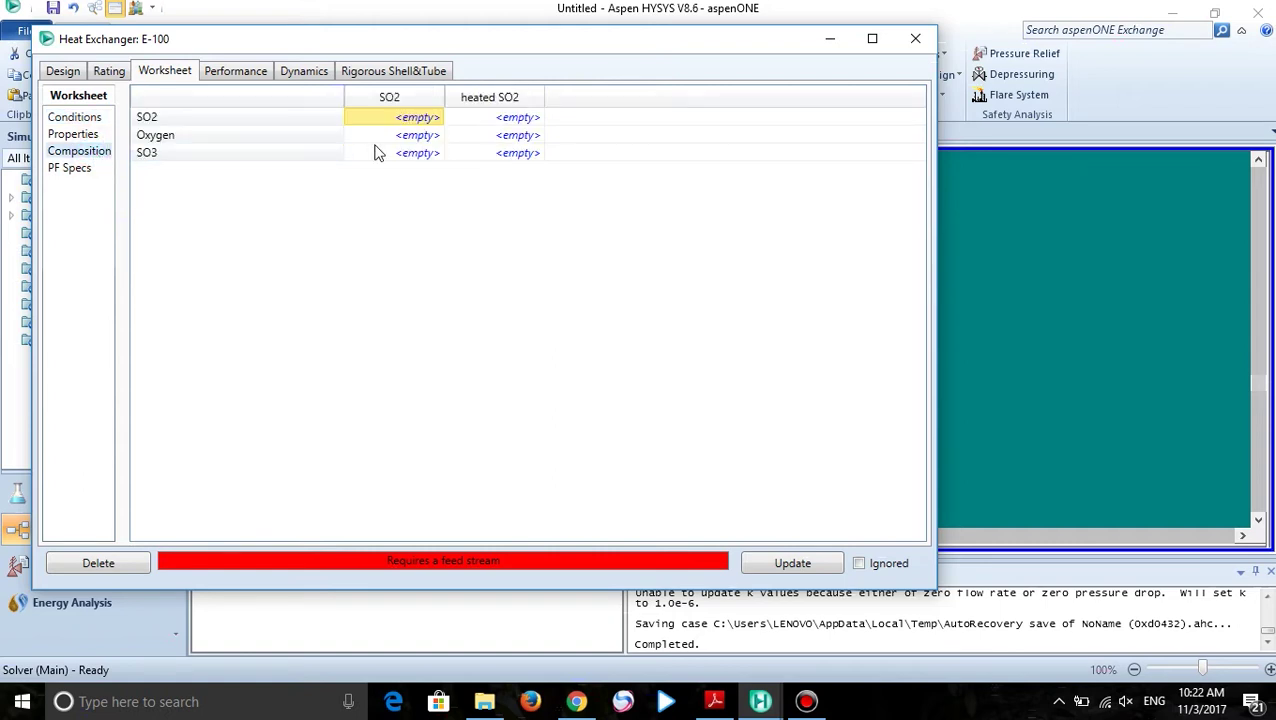
text(1)
key(Return)
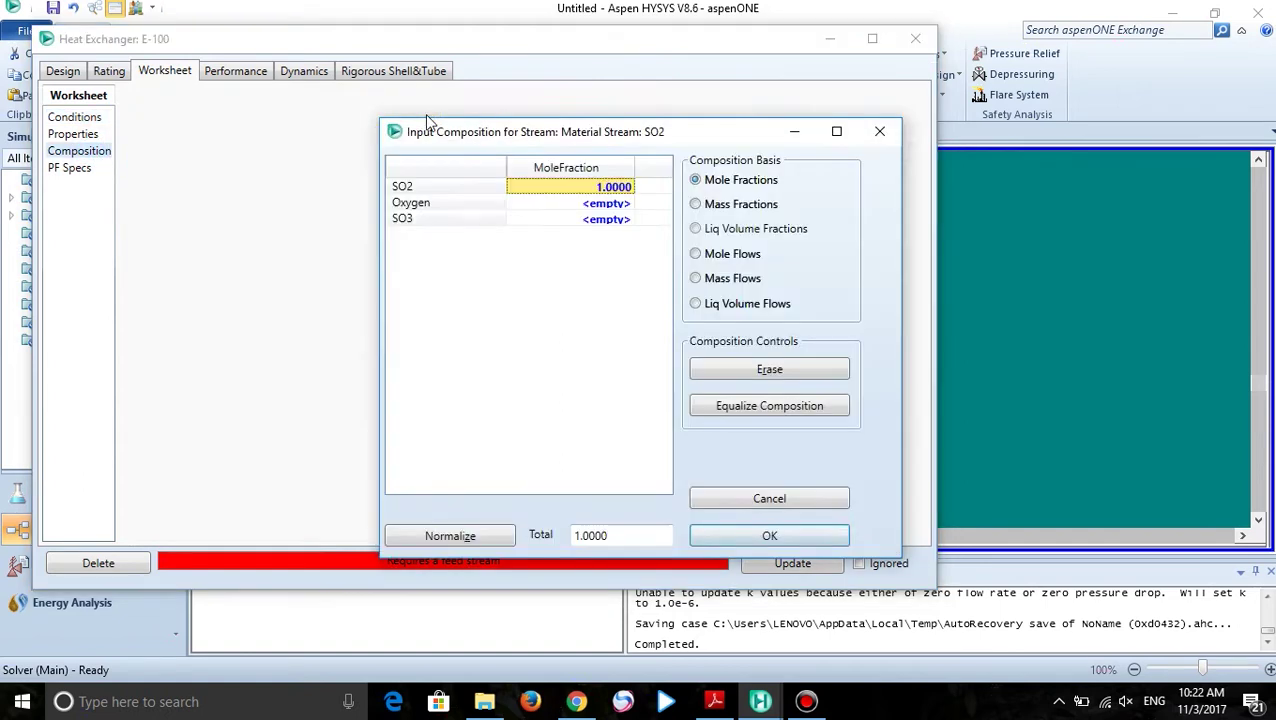
click(766, 540)
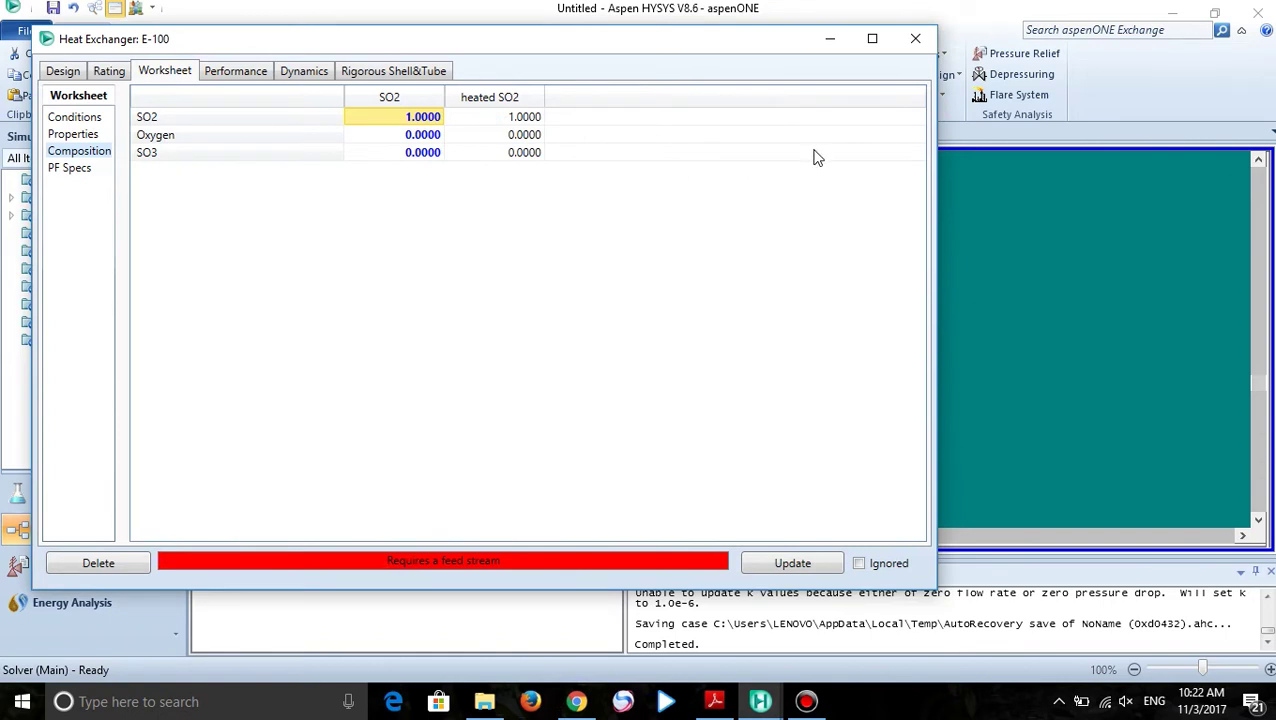
click(915, 38)
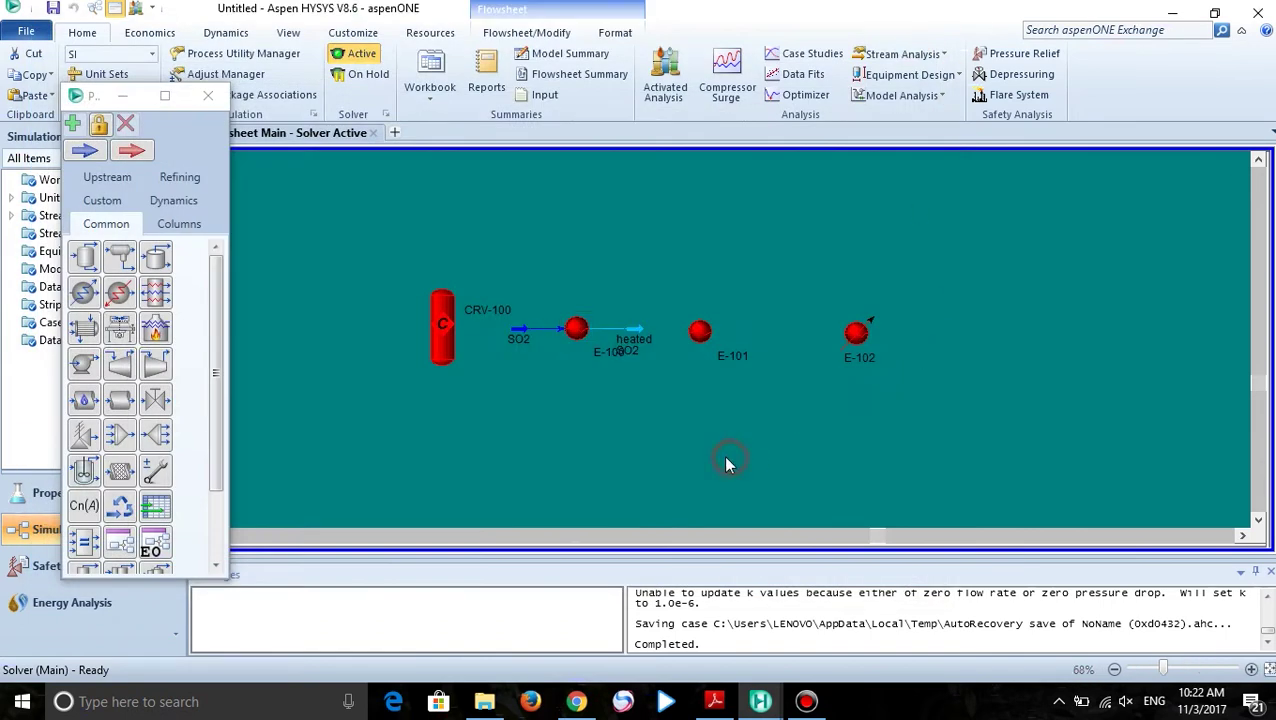
Set the heated SO2 stream's temperature to 425 C and its pressure to 100 kPa
double_click(636, 342)
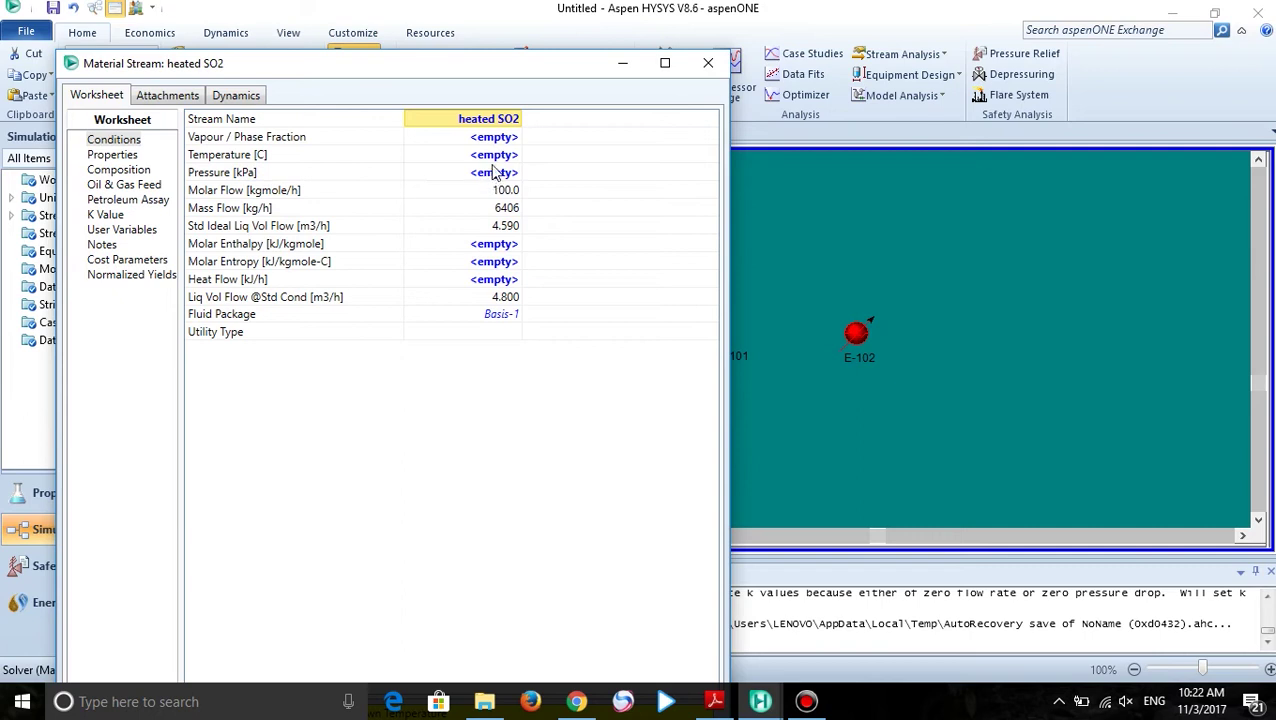
click(497, 157)
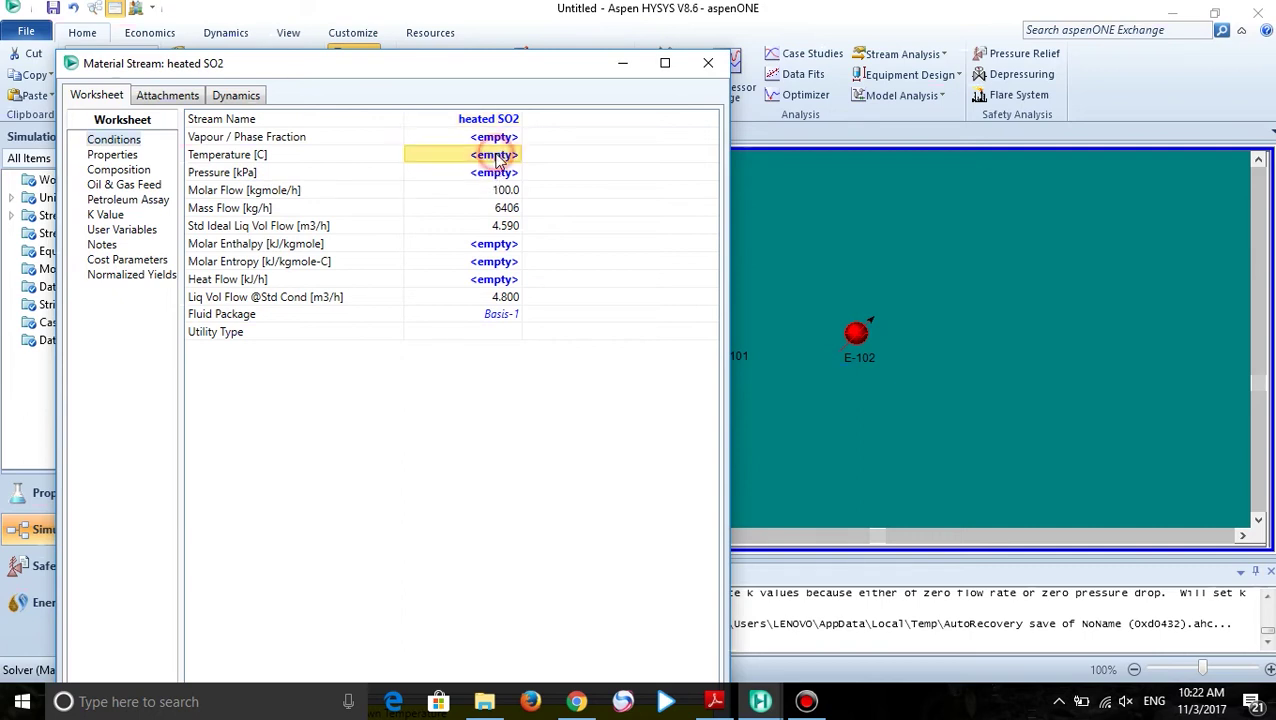
text(425)
key(Return)
text(400)
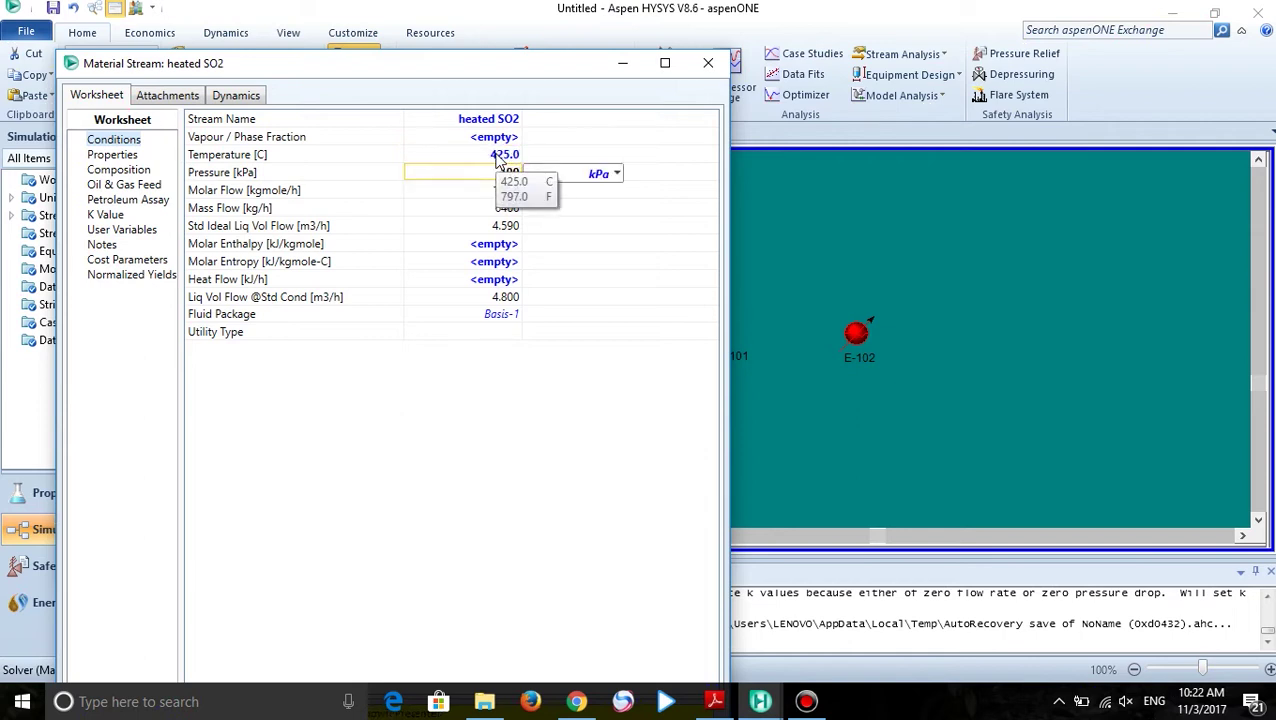
key(Return)
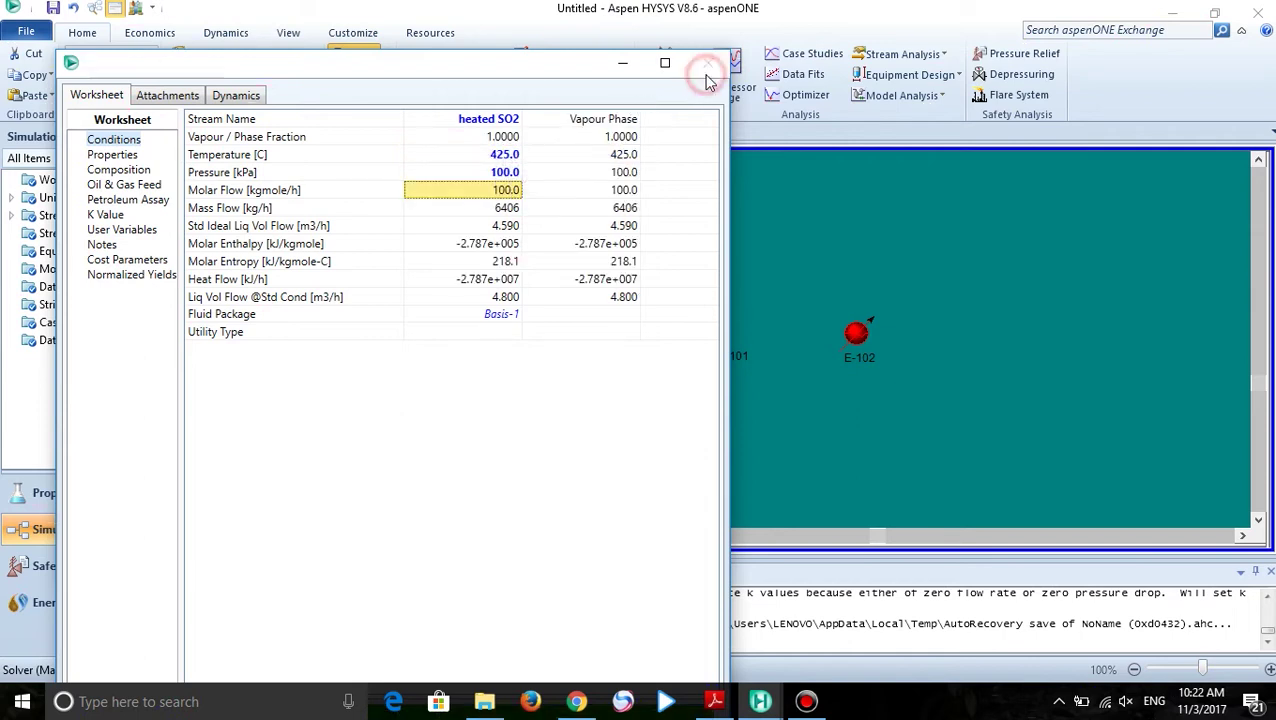
click(708, 63)
Name the tube side inlet of heat exchanger E-101 "O2" and its tube side outlet "Heated O2"
double_click(701, 332)
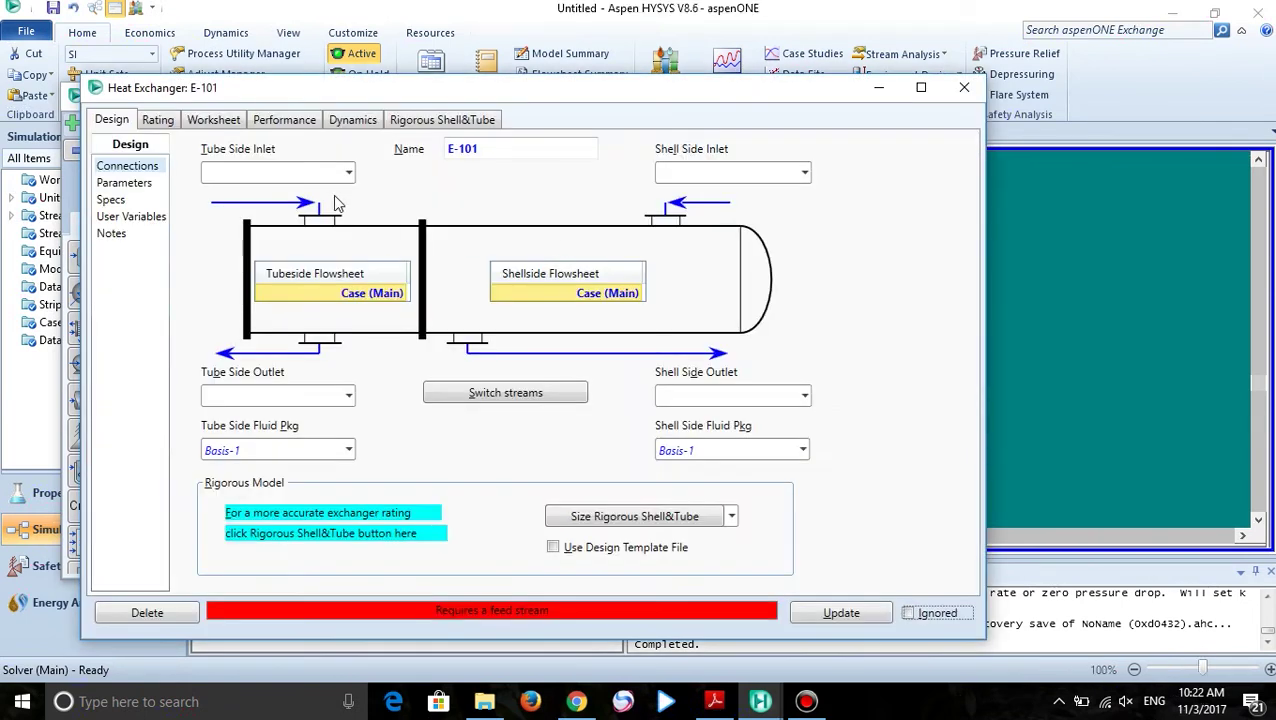
click(316, 176)
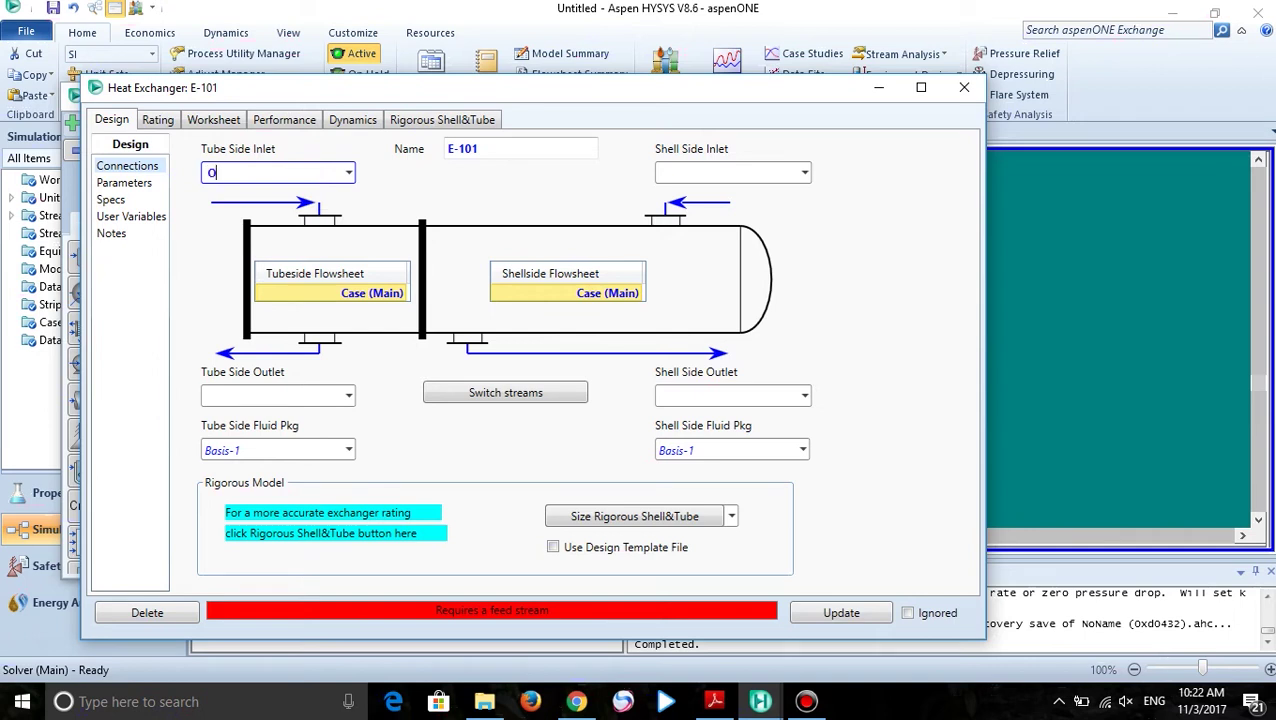
text(O2)
key(Return)
click(252, 396)
text(Heated)
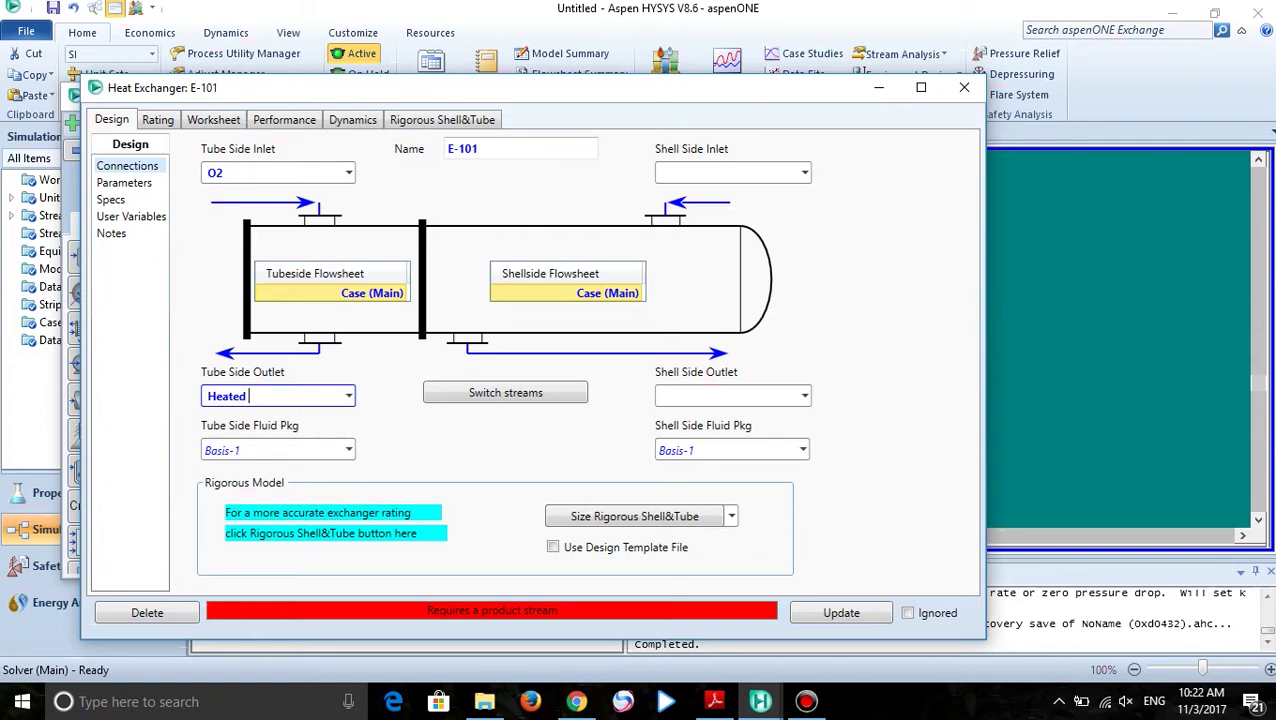
key(Return)
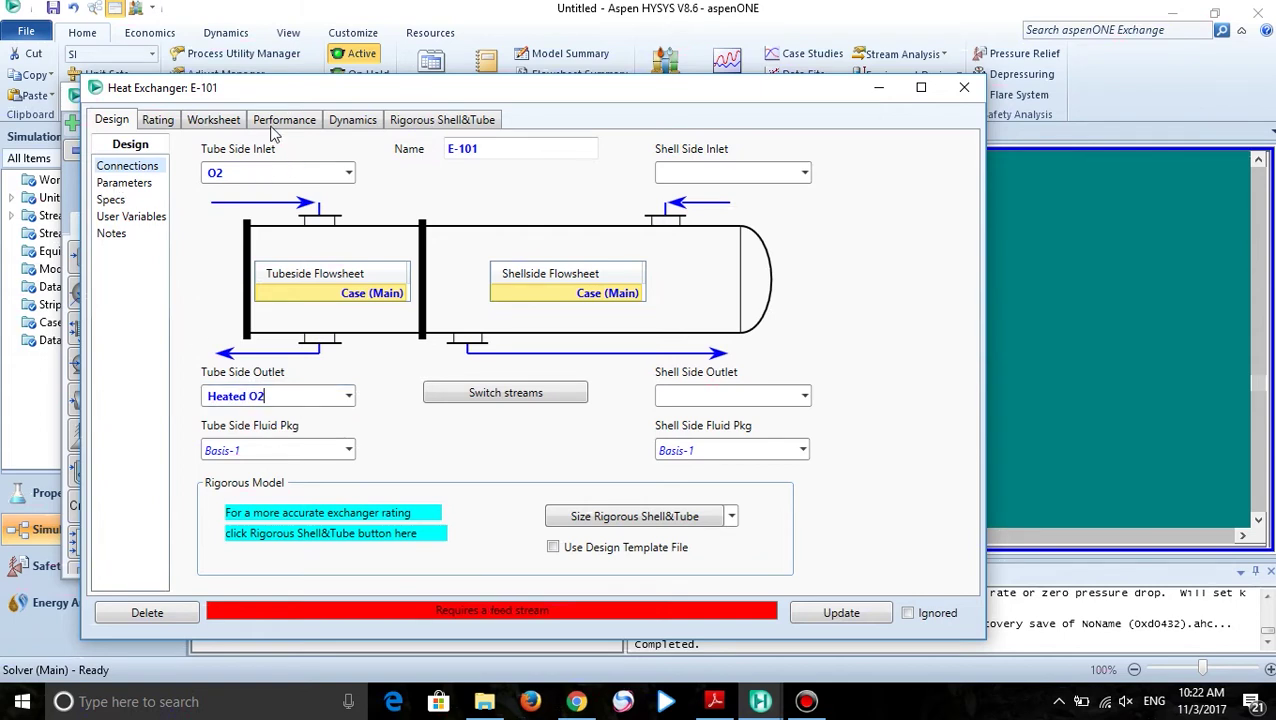
Set the O2 stream conditions to 25 C, 100 kPa and a molar flow of 100 kgmole/h
click(234, 124)
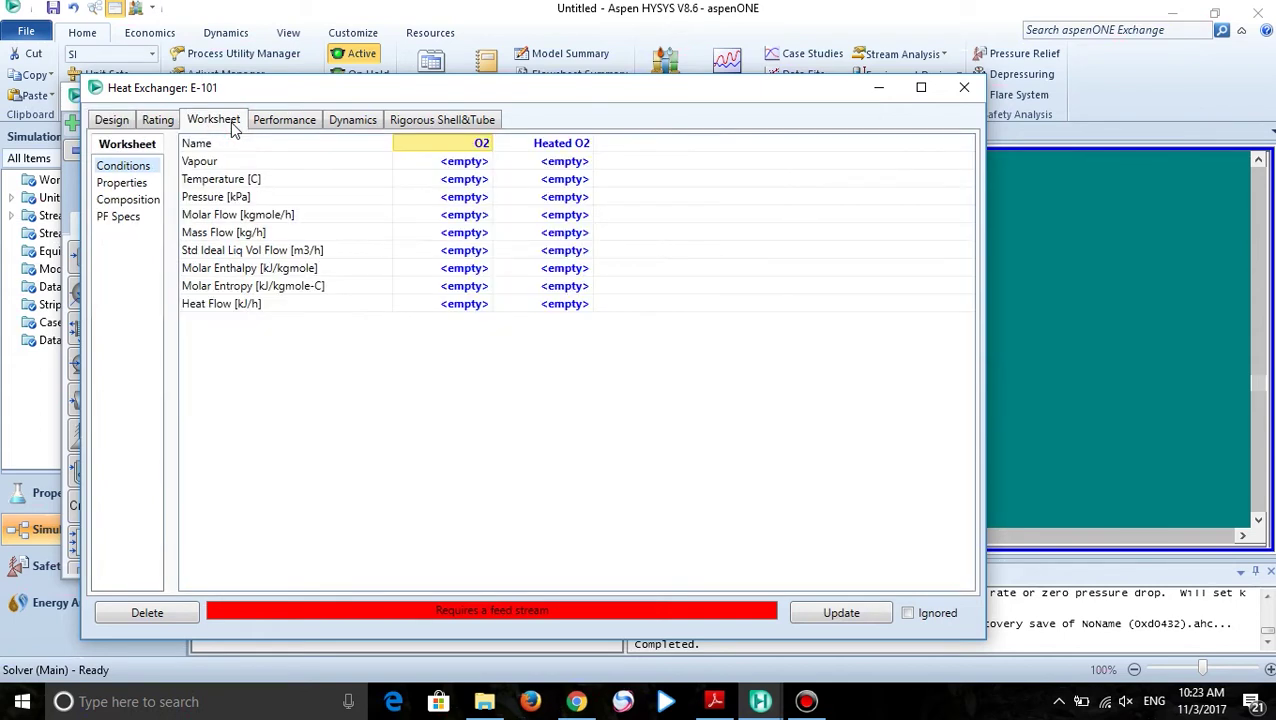
click(460, 180)
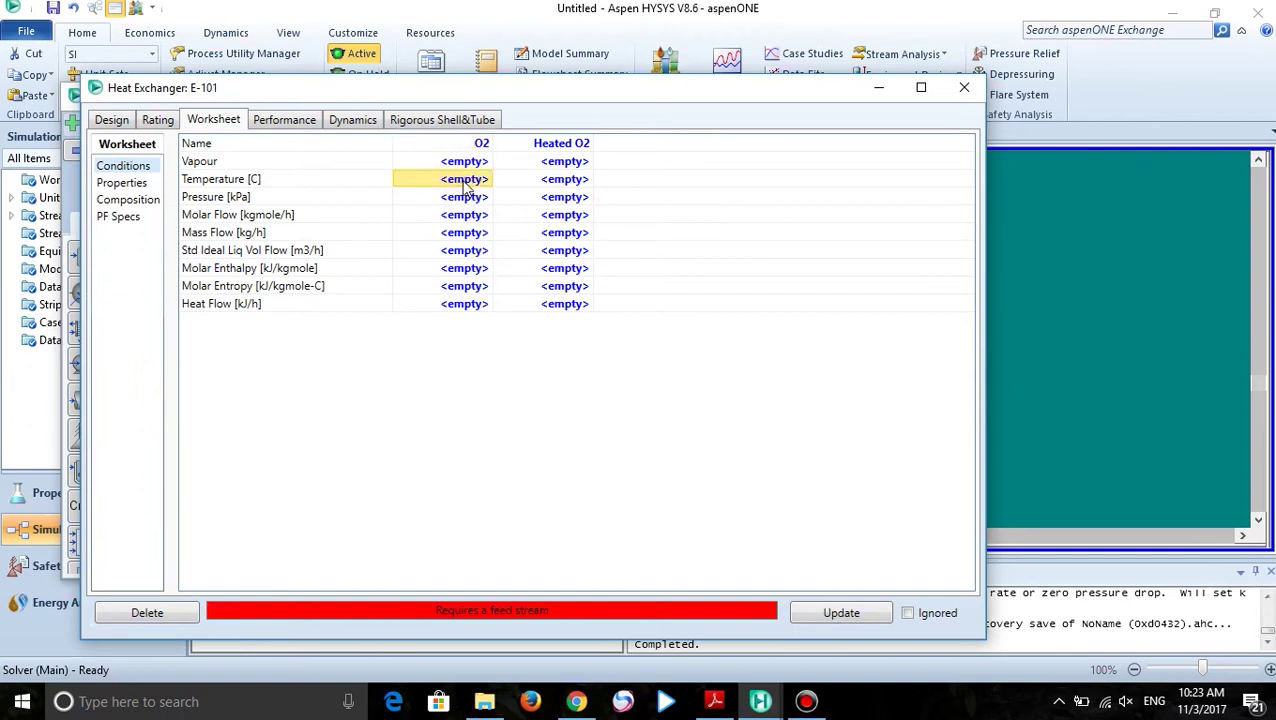
text(25)
key(Return)
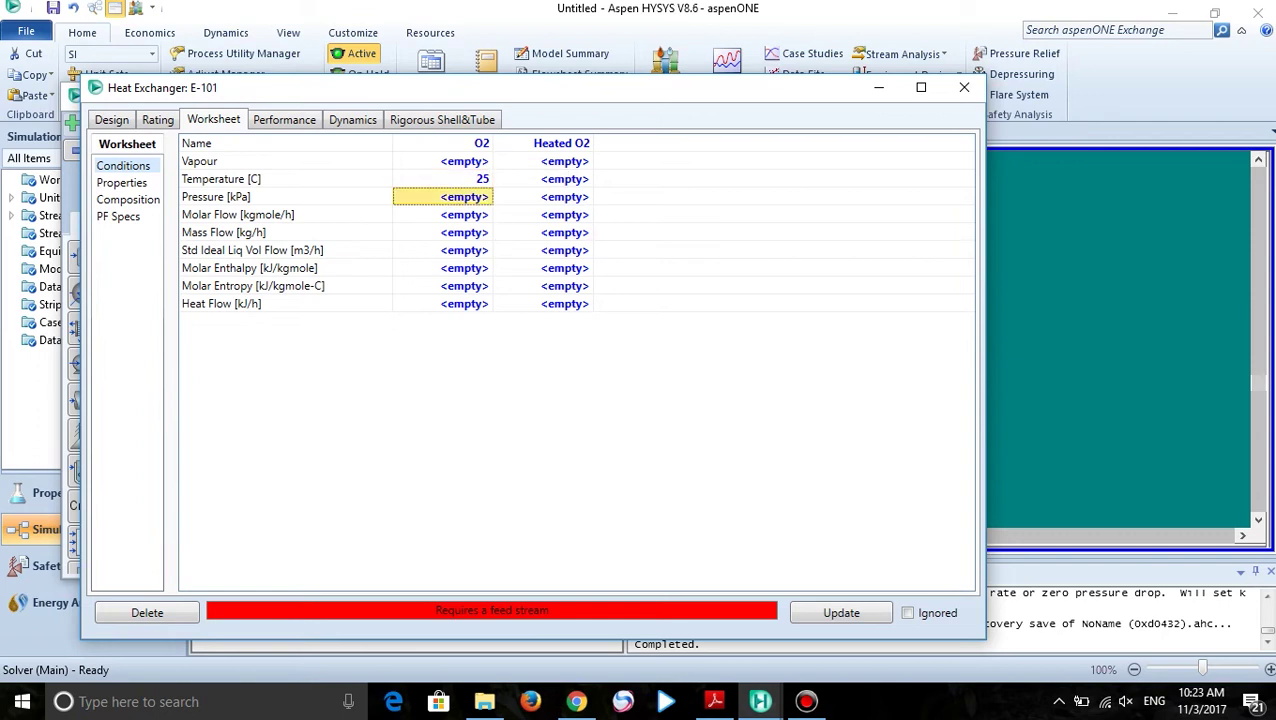
text(100)
key(Return)
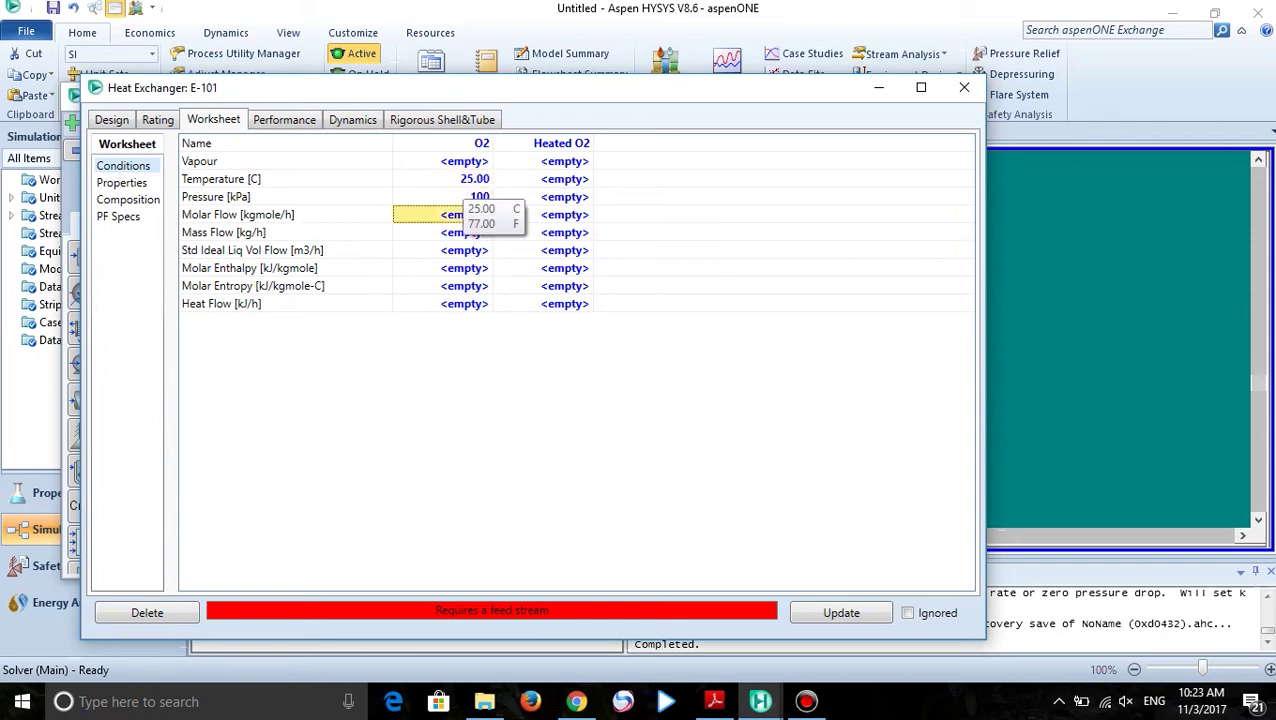
text(100)
key(Return)
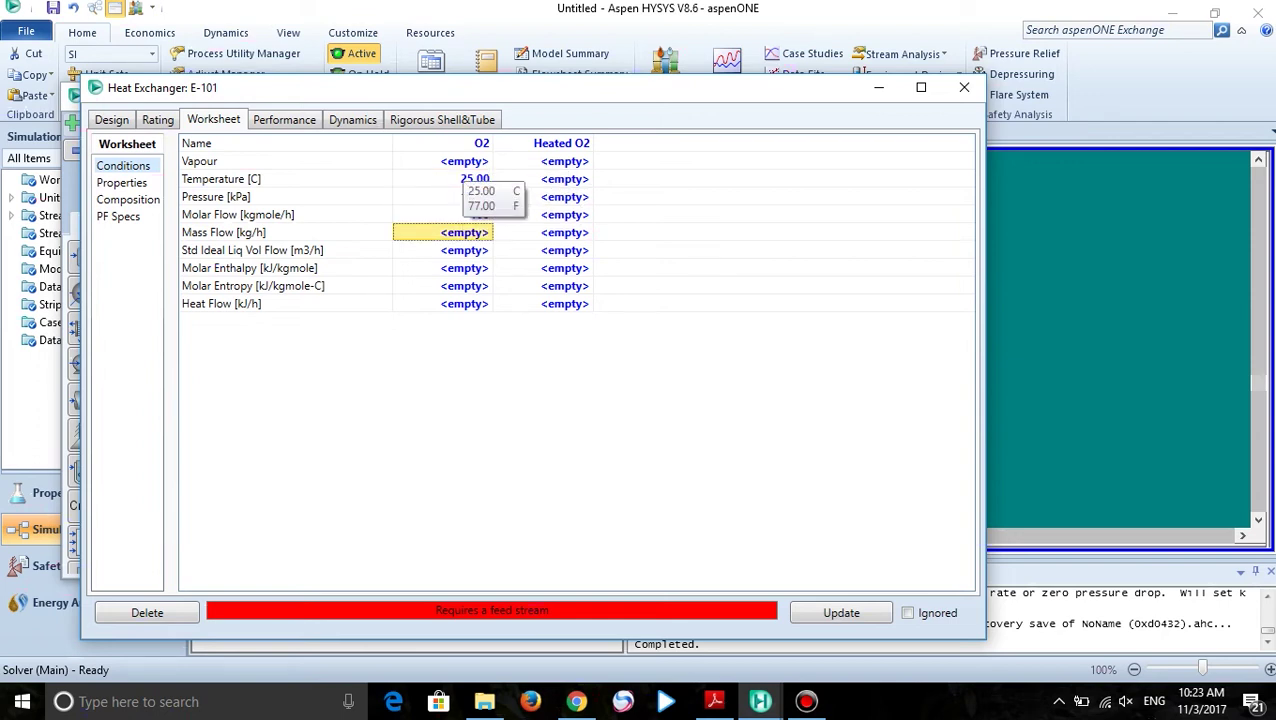
Set the Heated O2 stream's temperature to 425 C and its pressure to 100 kPa
click(566, 180)
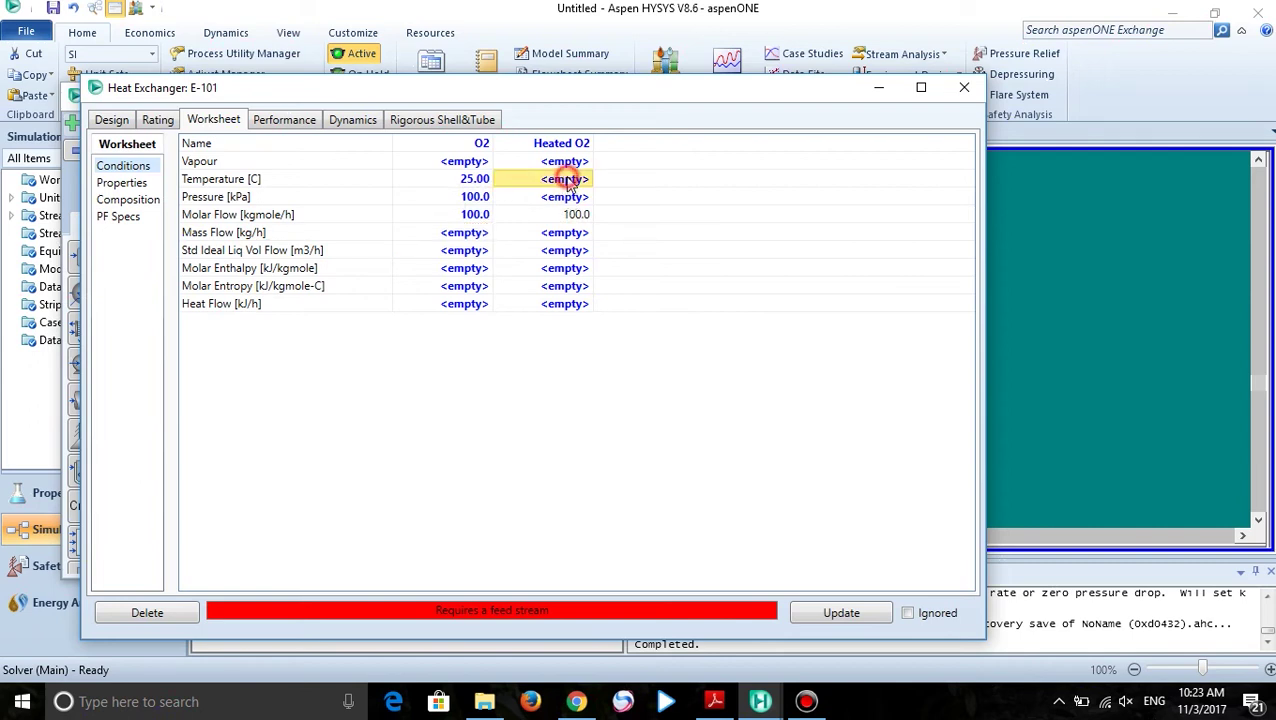
text(52)
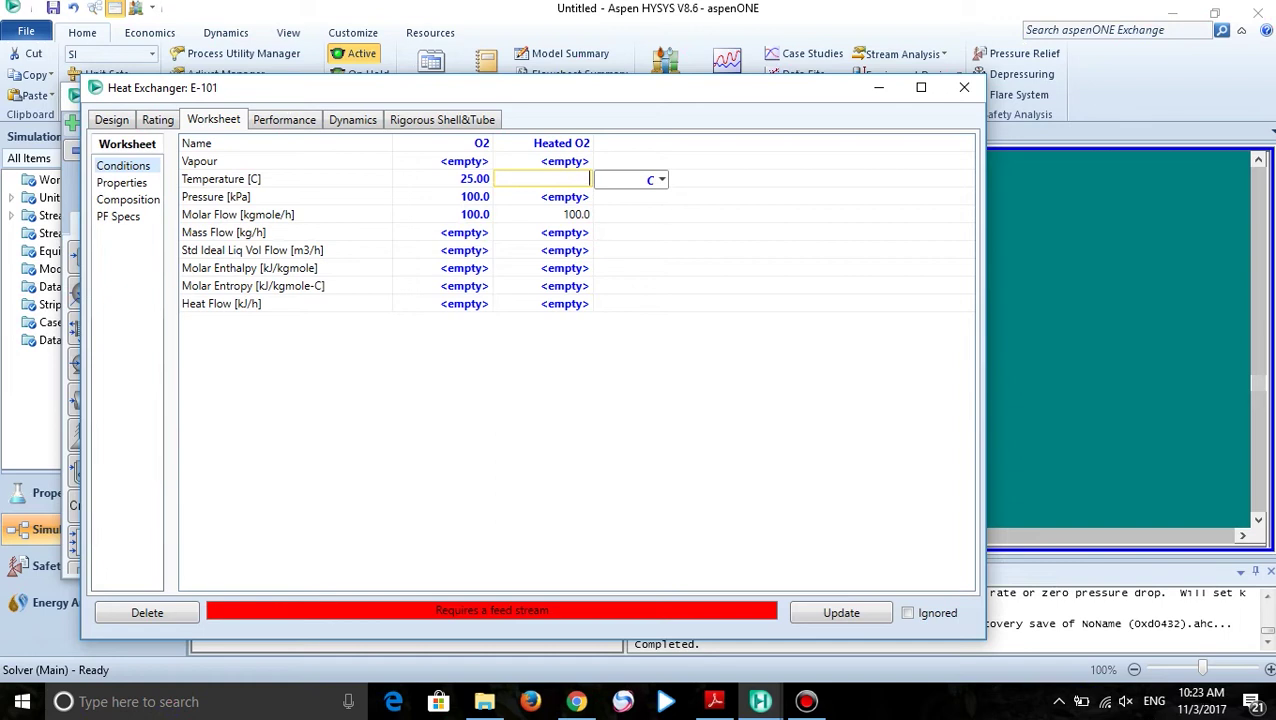
key(Return)
text(100)
key(Return)
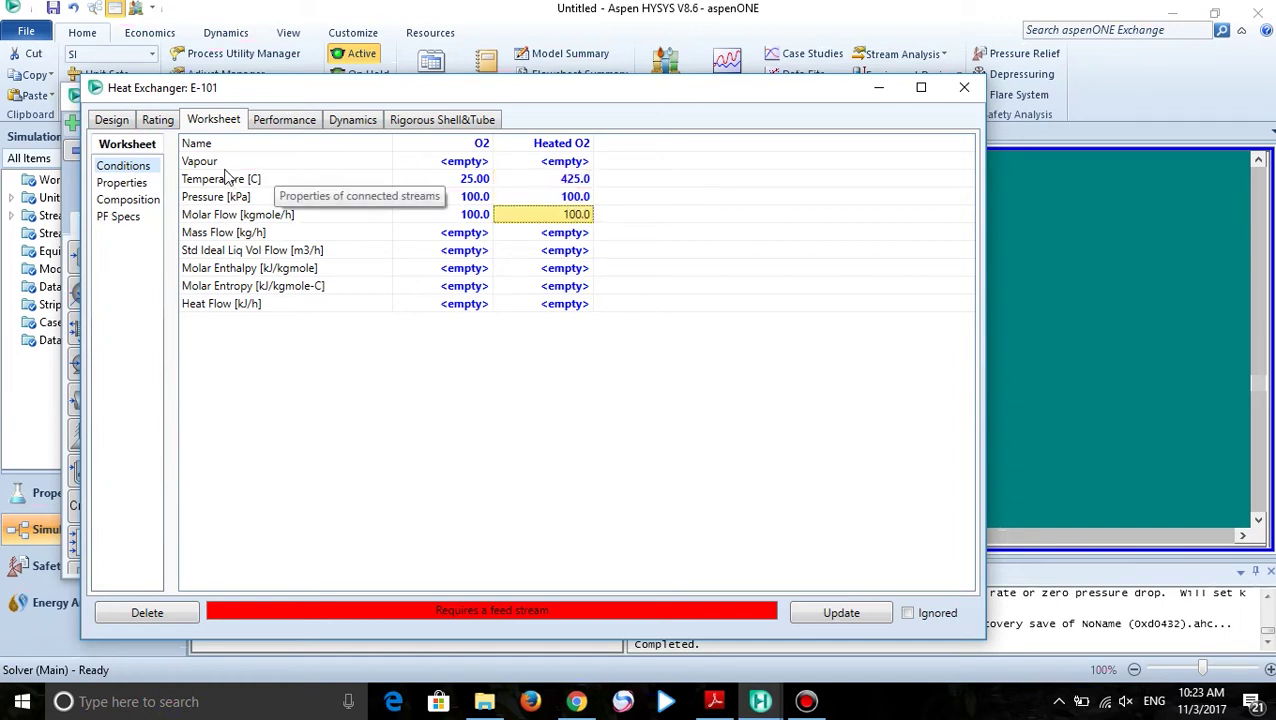
Define the O2 stream's composition as an oxygen mole fraction of 1 and close heat exchanger E-101
click(125, 199)
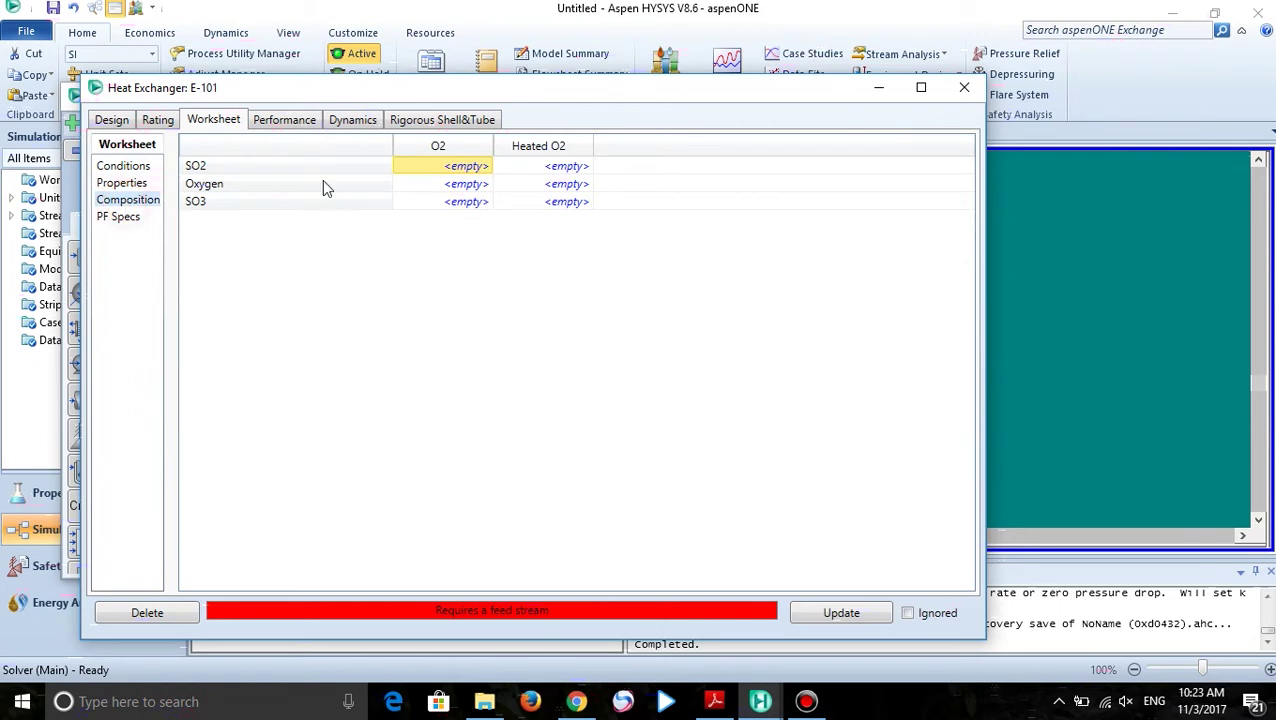
click(473, 182)
text(1)
key(Return)
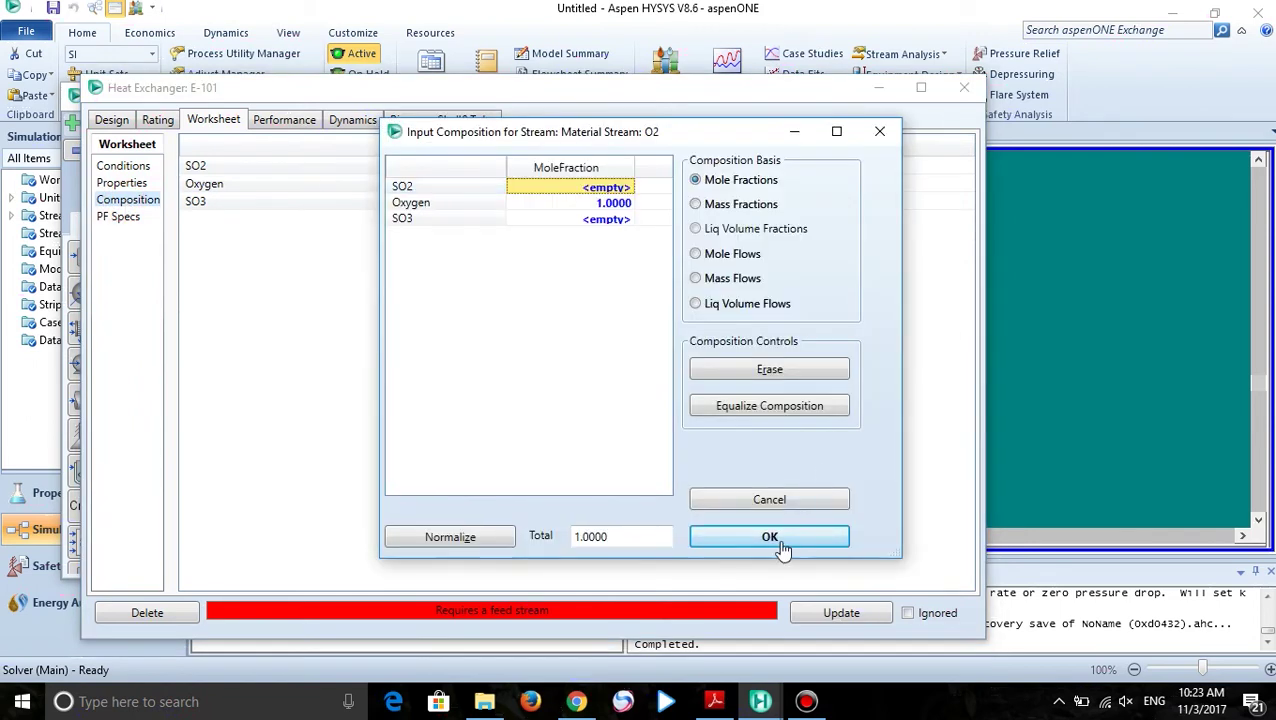
click(785, 543)
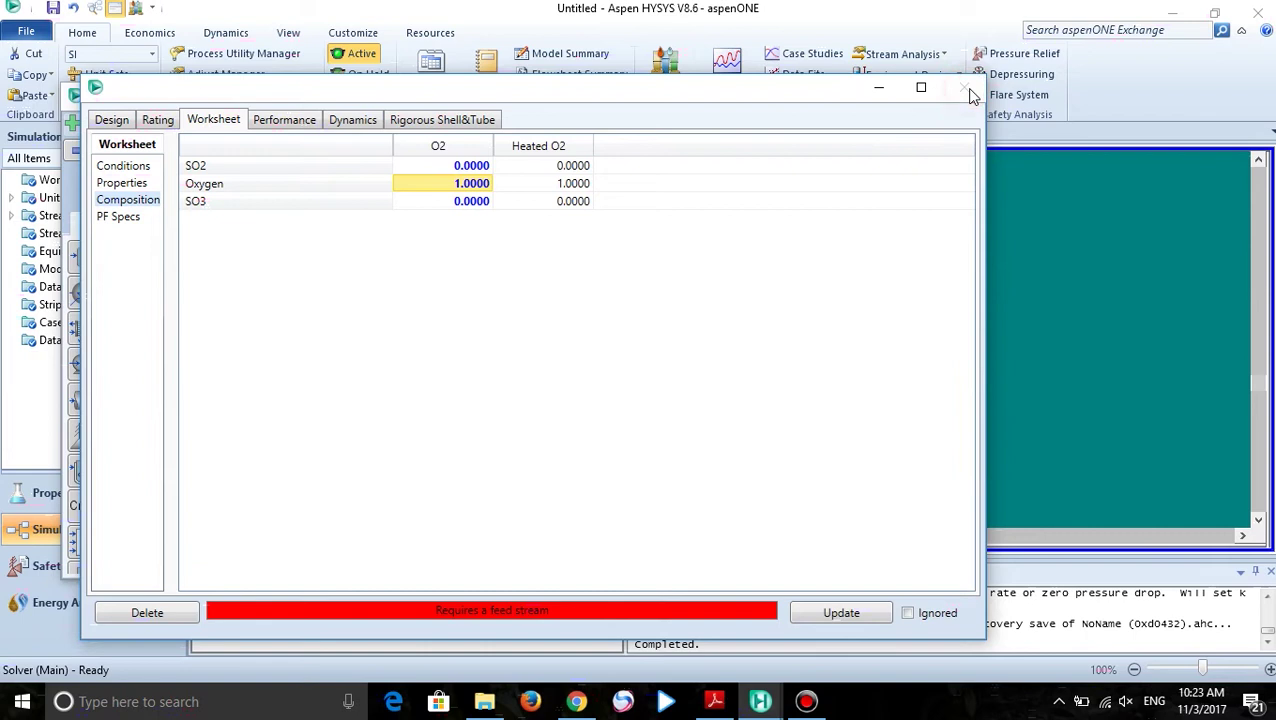
click(968, 89)
Move heat exchanger E-100 slightly lower on the flowsheet, below the level of E-101
click(738, 328)
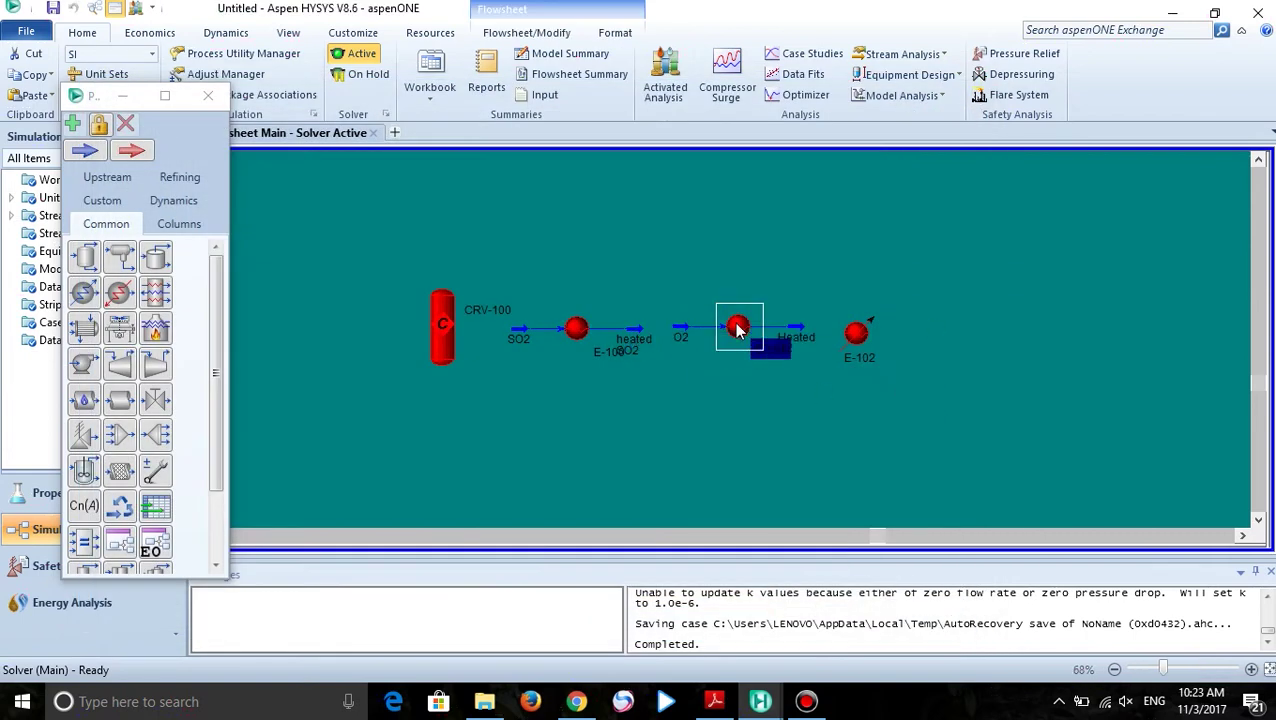
drag(572, 334, 647, 377)
click(776, 428)
click(801, 491)
Open conversion reactor CRV-100 and connect the Heated O2 and heated SO2 streams as its inlets
double_click(442, 325)
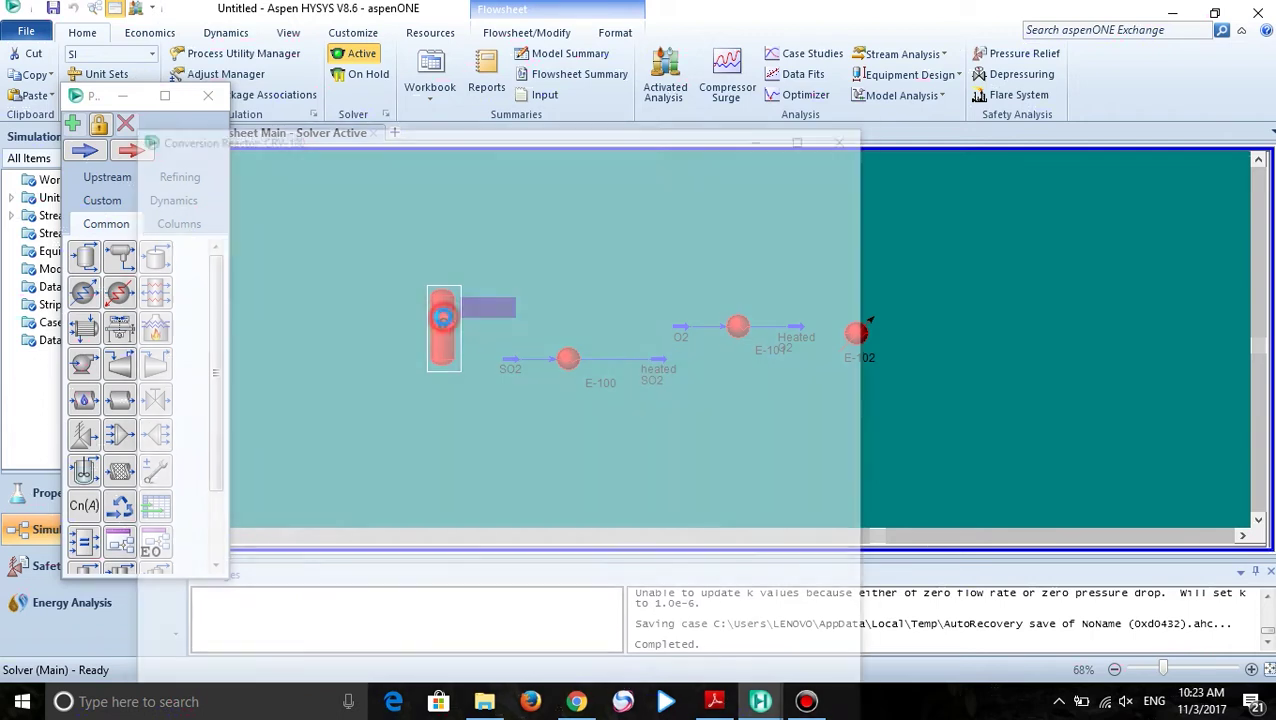
click(369, 278)
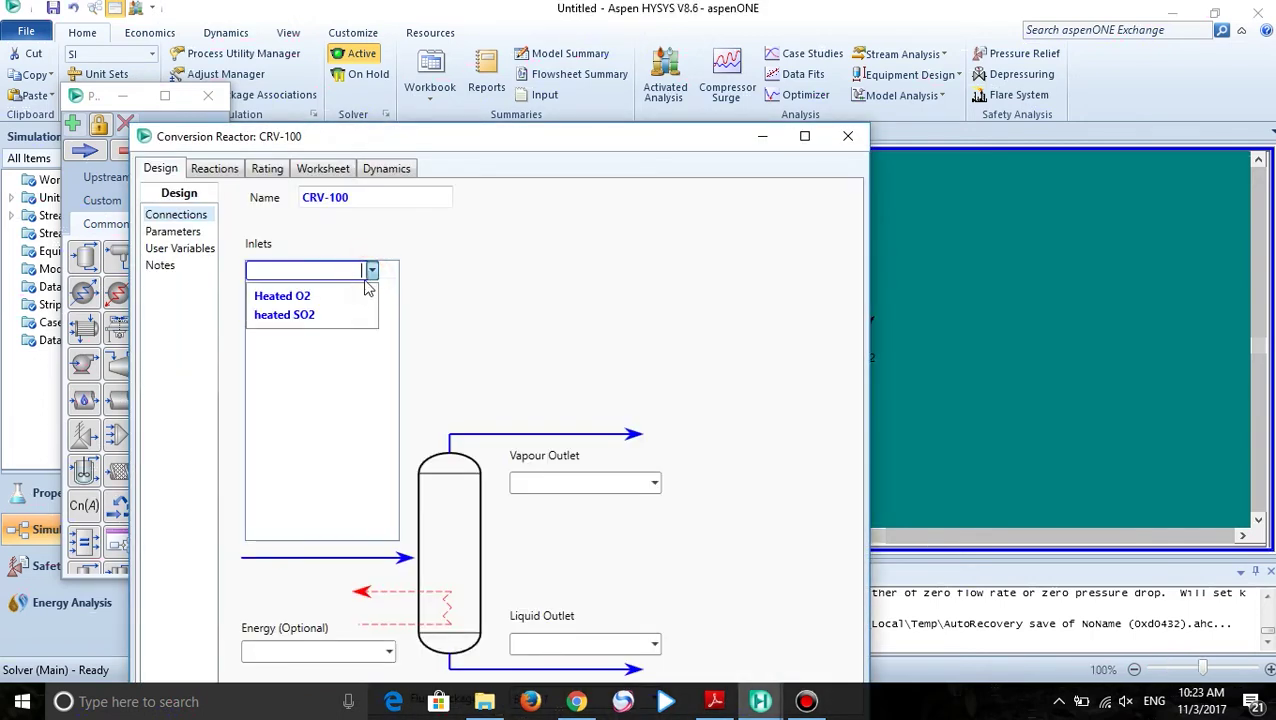
click(353, 290)
click(366, 292)
click(347, 311)
Name the reactor's vapour outlet "vapor" and its liquid outlet "liquid"
click(574, 485)
text(vapor)
key(Return)
click(570, 643)
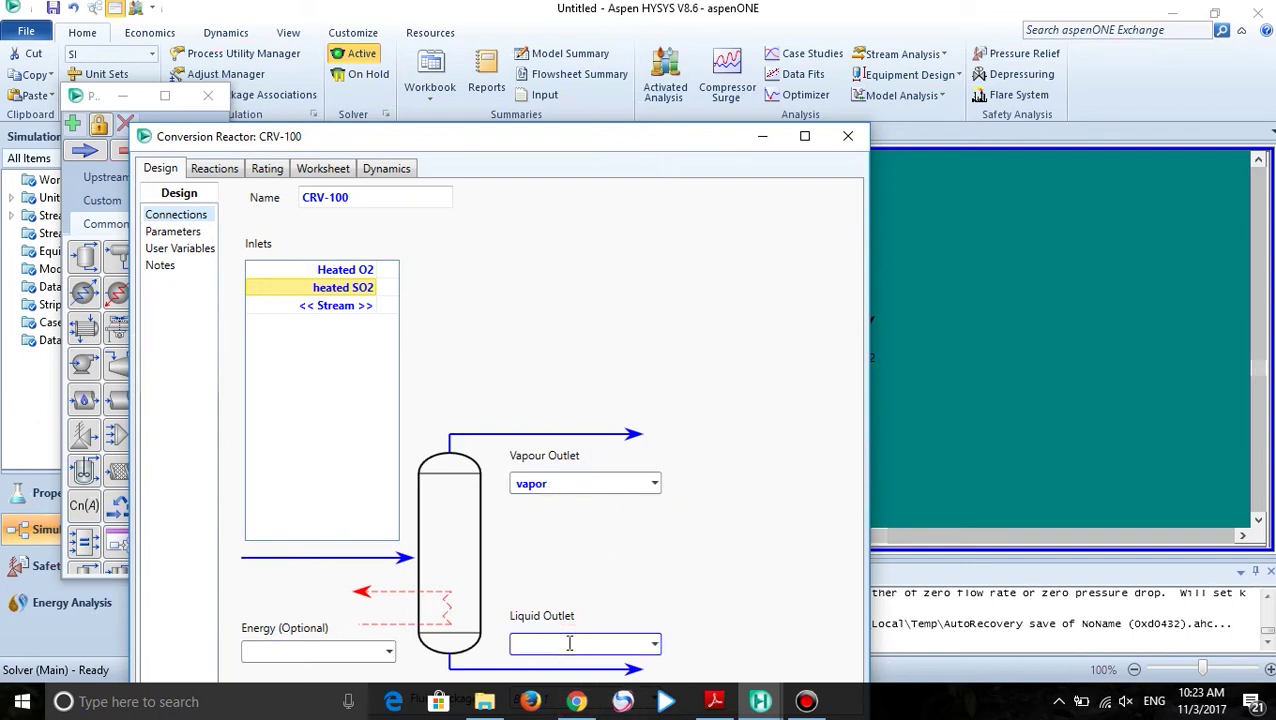
key(Return)
Assign reaction set Set-1 to reactor CRV-100, check its calculated stream conditions and close it
click(214, 168)
click(457, 222)
click(436, 249)
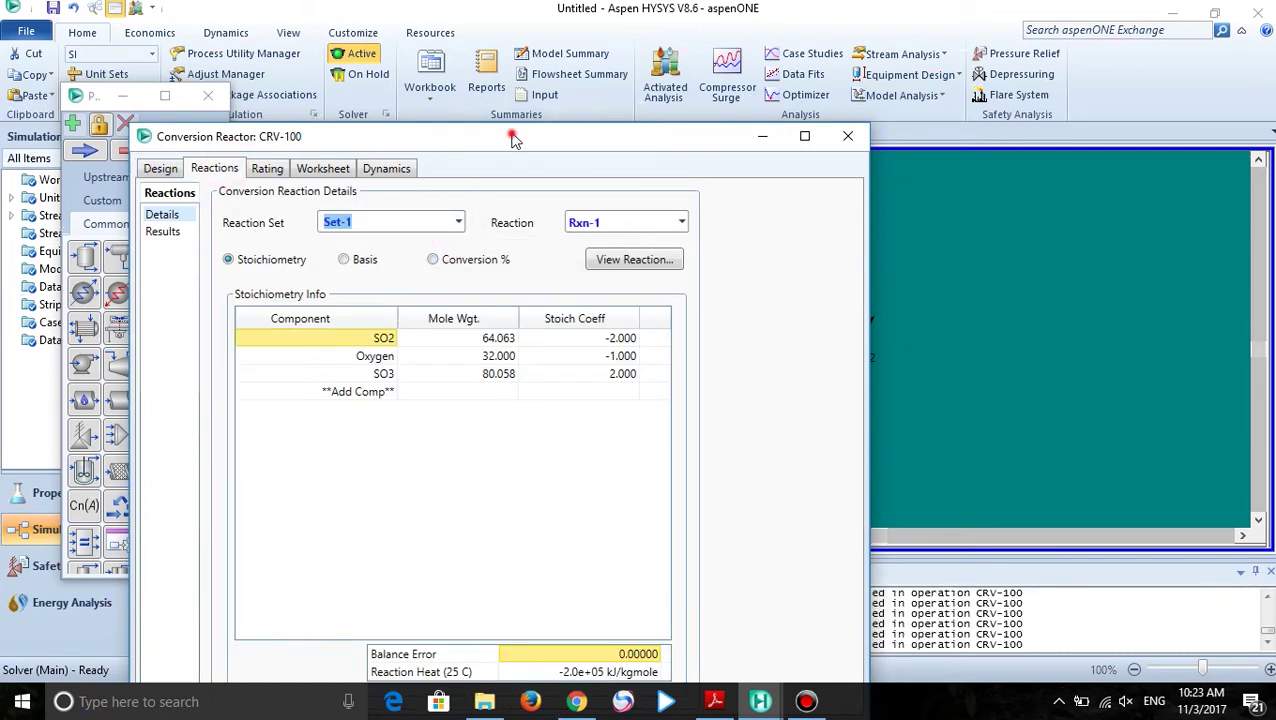
drag(513, 134, 557, 44)
click(355, 78)
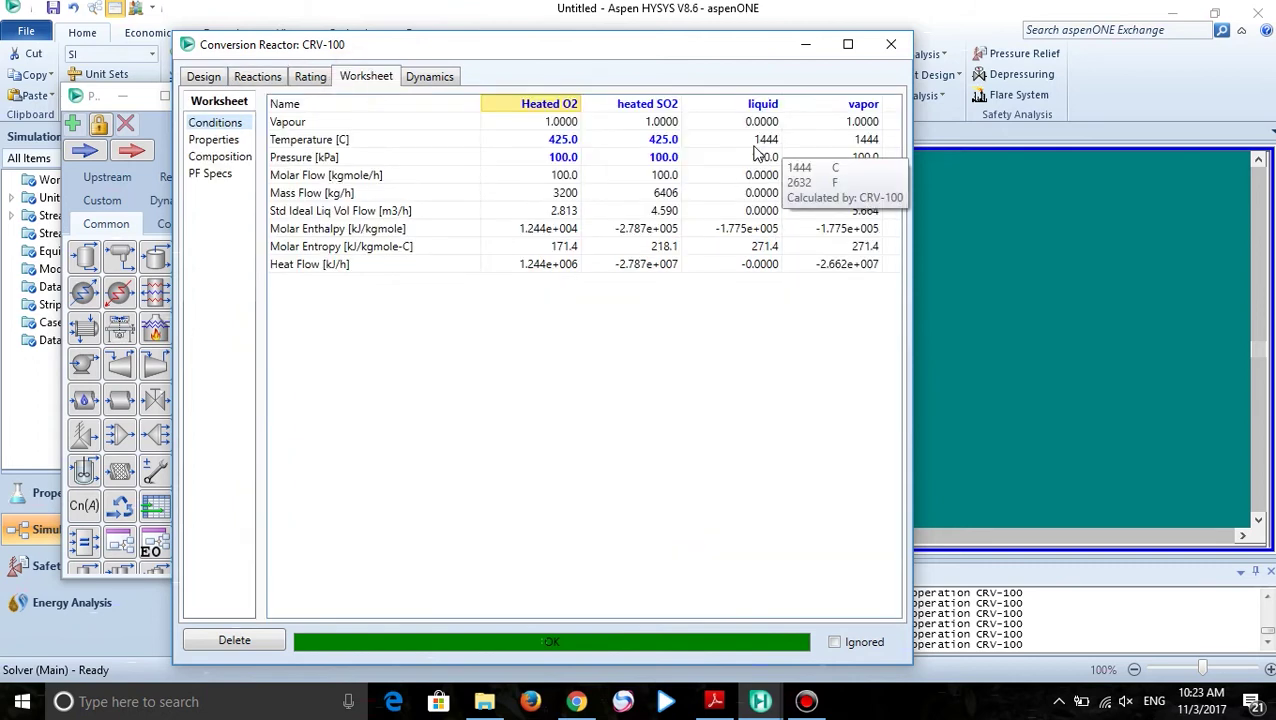
click(907, 44)
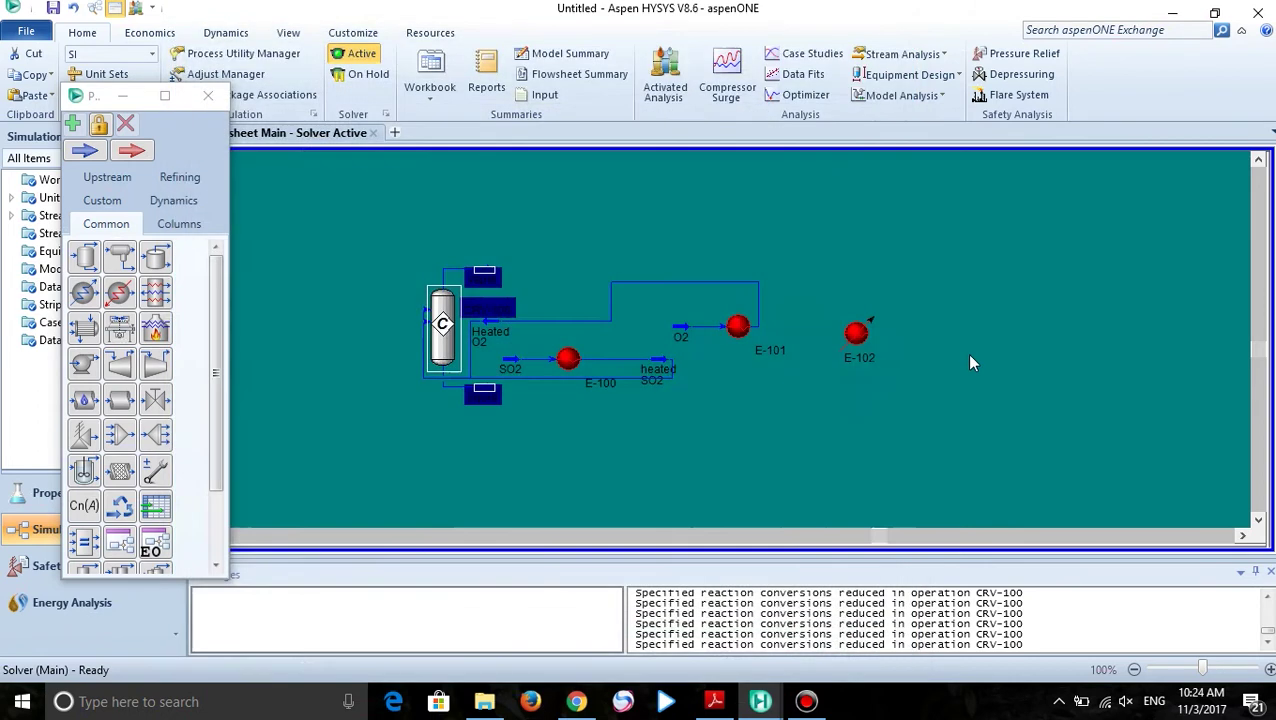
Move exchanger E-100 below the reactor's feed lines and place the heated SO2 stream beneath it
click(589, 372)
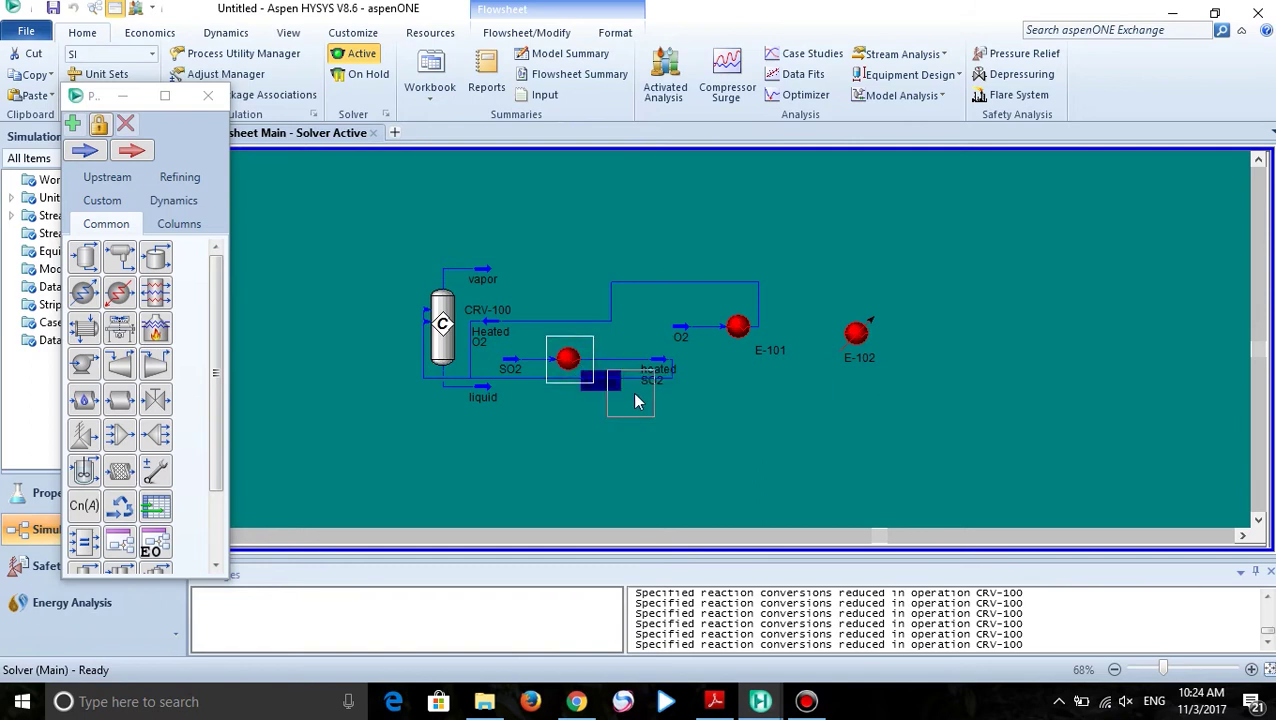
drag(636, 401, 640, 406)
click(820, 422)
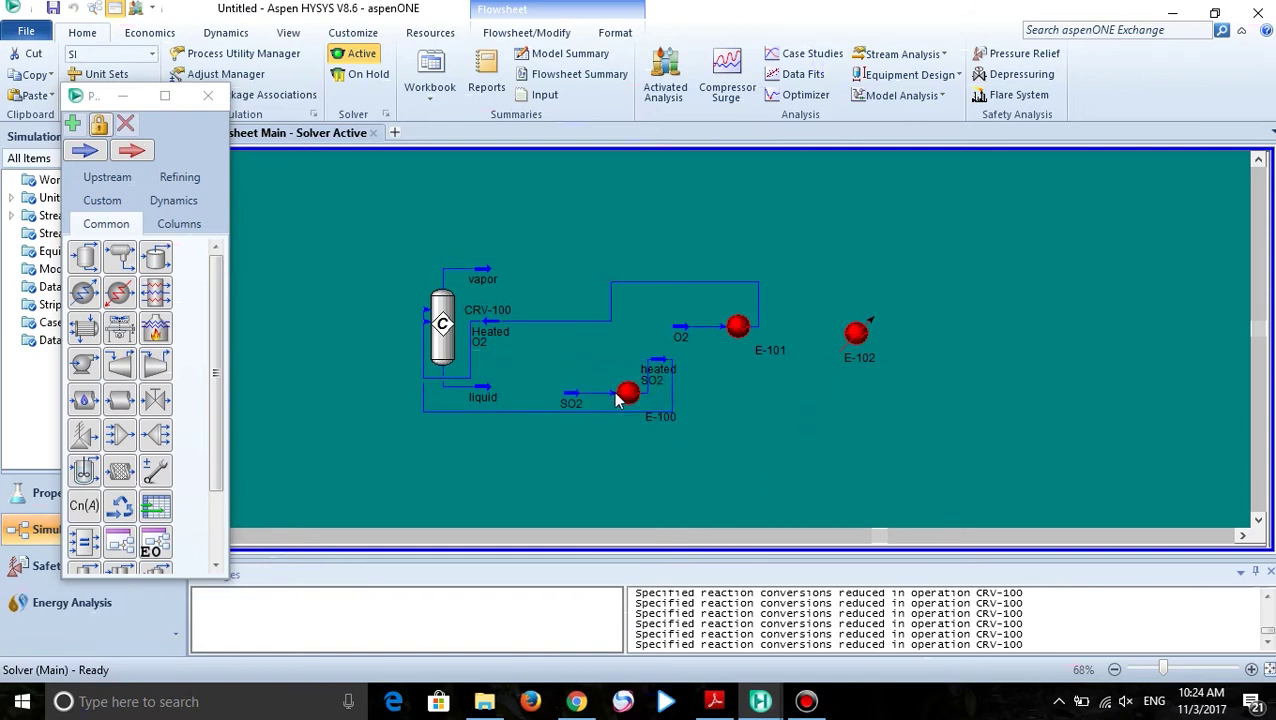
drag(656, 366, 702, 450)
click(812, 433)
Reopen reactor CRV-100, attach an energy stream named "Q" and close the reactor
double_click(443, 325)
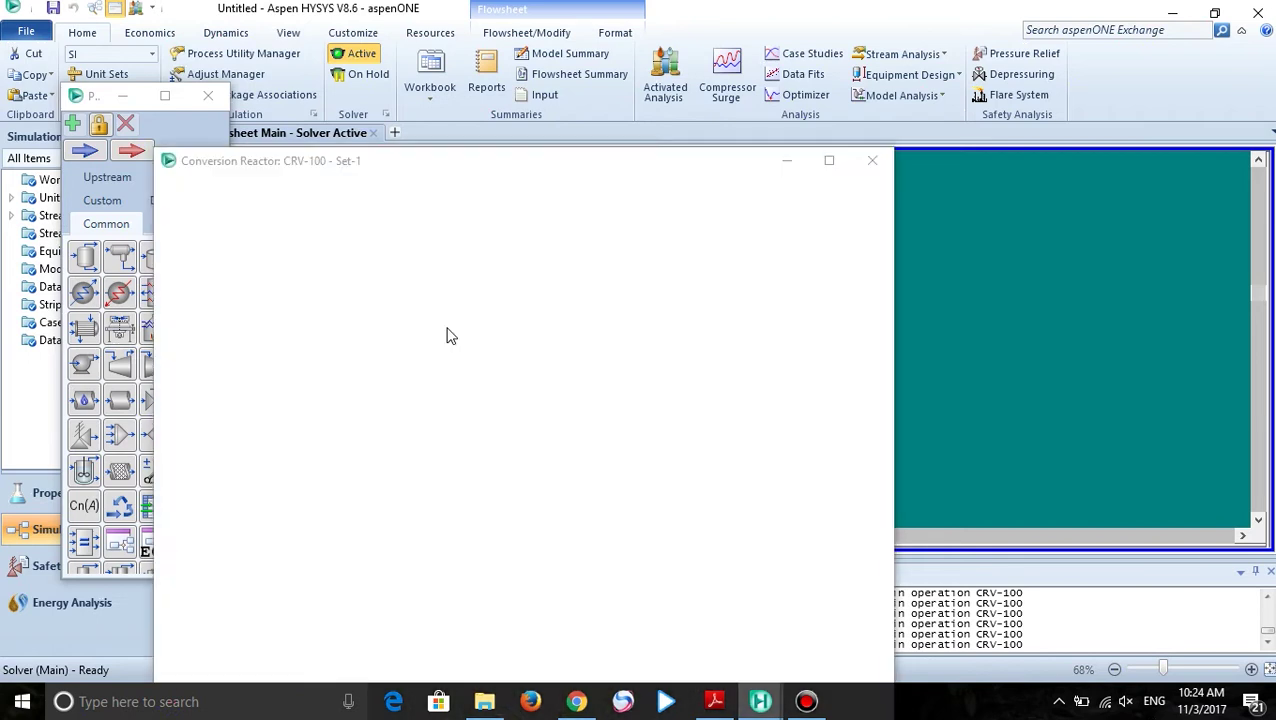
click(185, 192)
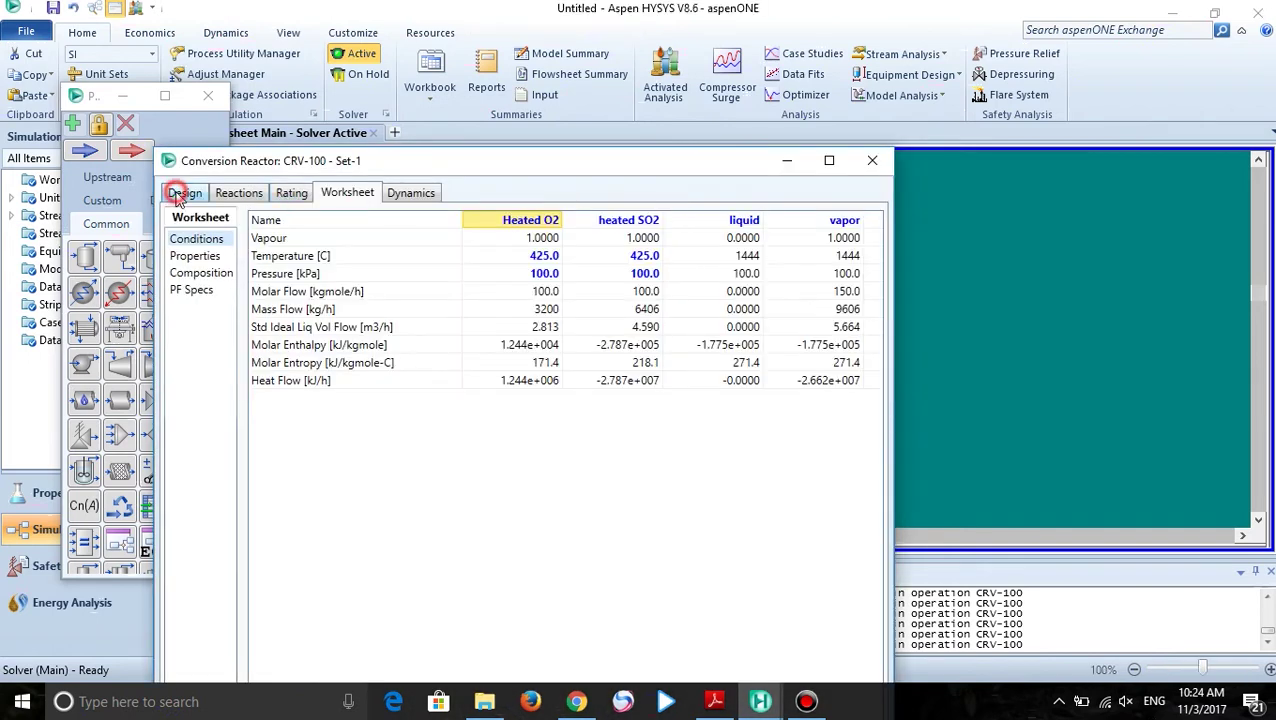
drag(446, 168, 517, 107)
click(370, 604)
text(Q)
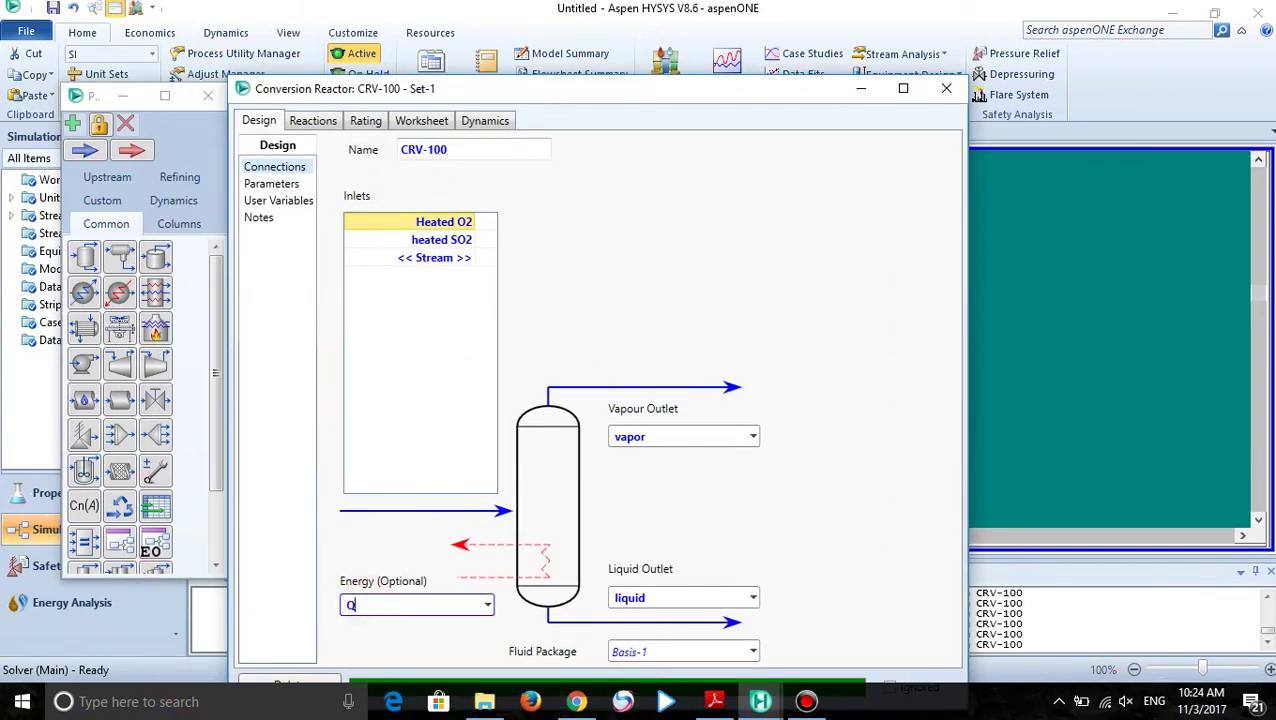
key(Return)
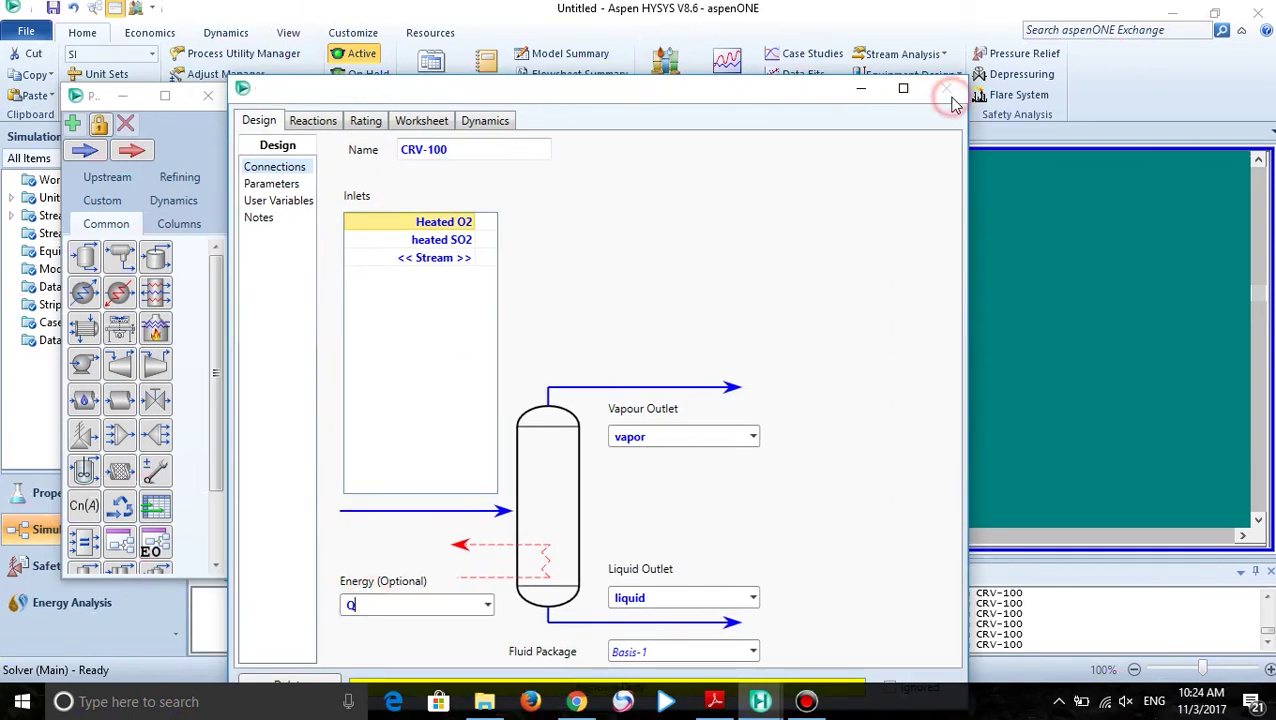
click(946, 89)
Check problem 8.25's heat removal in the Adobe Reader PDF, return to Aspen HYSYS and add a spreadsheet above the reactor with its cell grid open
click(714, 701)
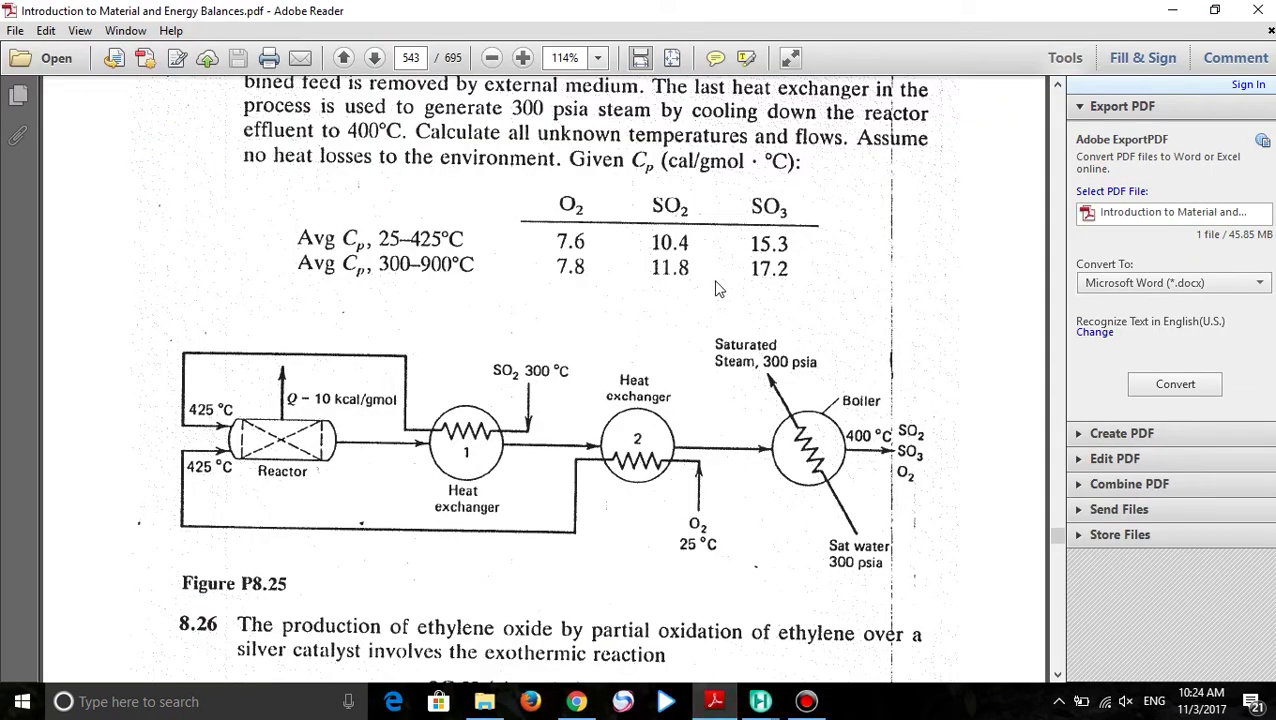
scroll(718, 287, up, 2)
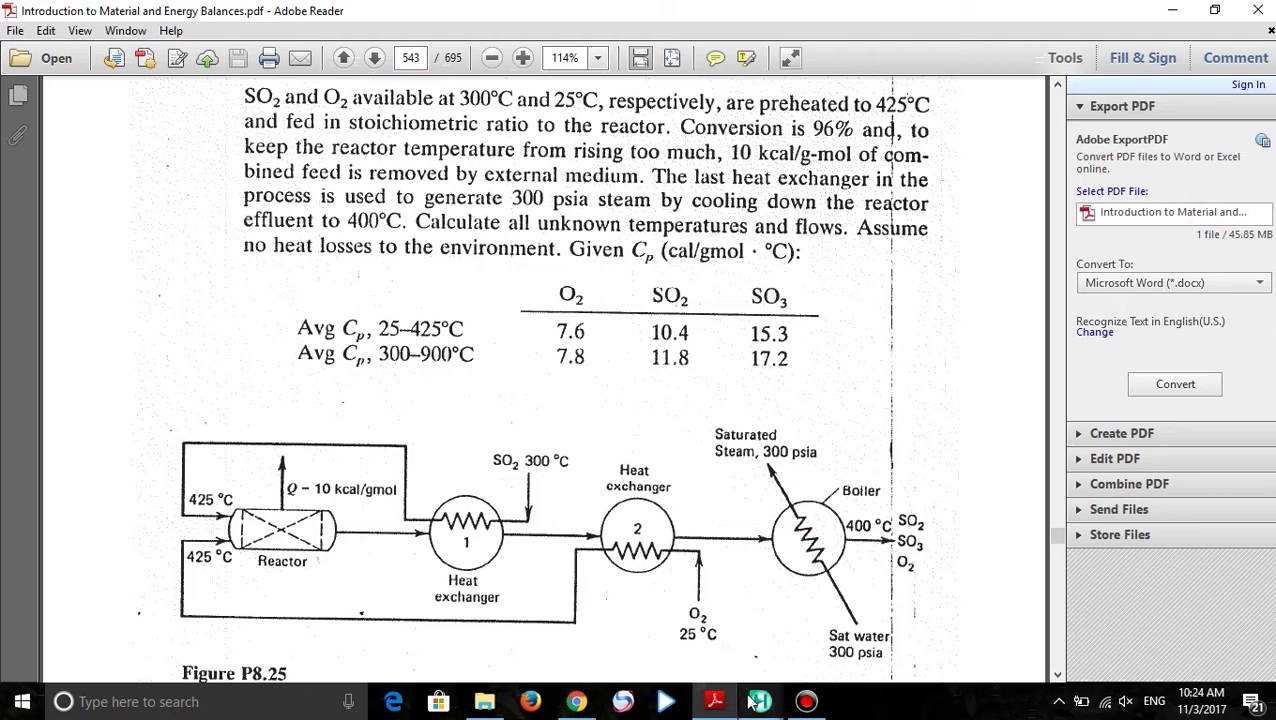
mouse_move(760, 706)
click(728, 640)
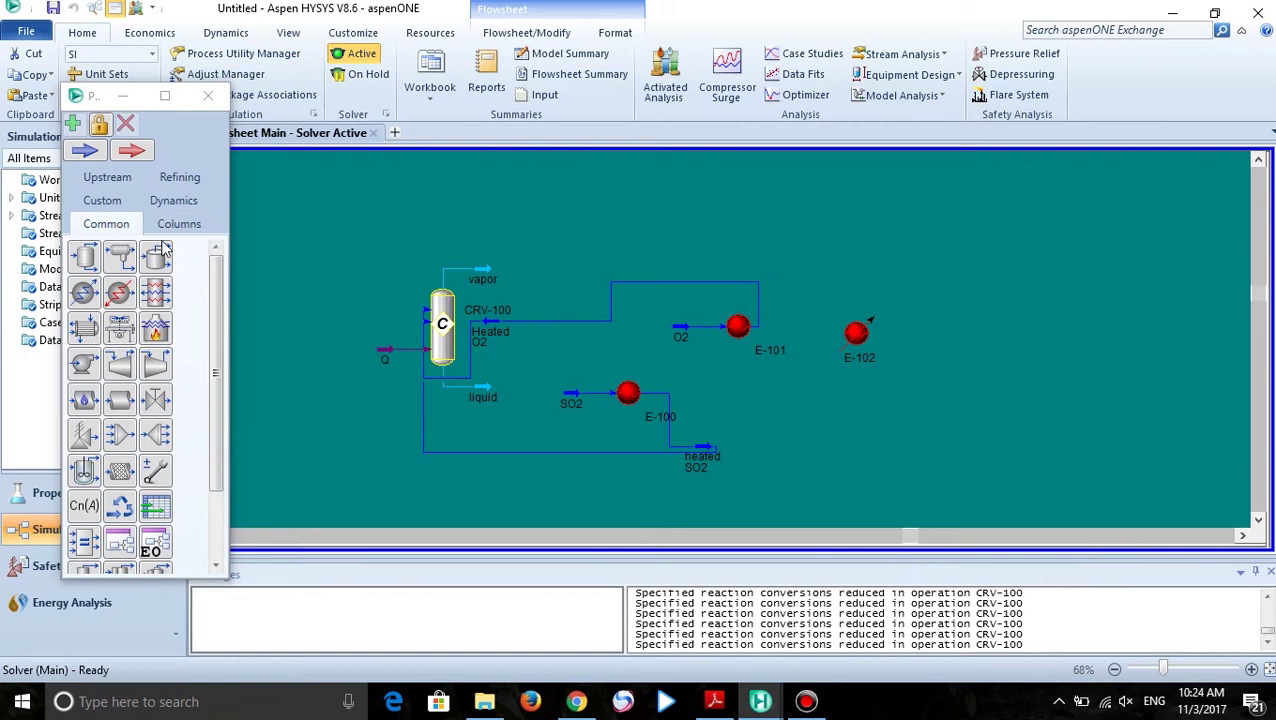
click(155, 507)
click(504, 219)
double_click(524, 208)
click(275, 72)
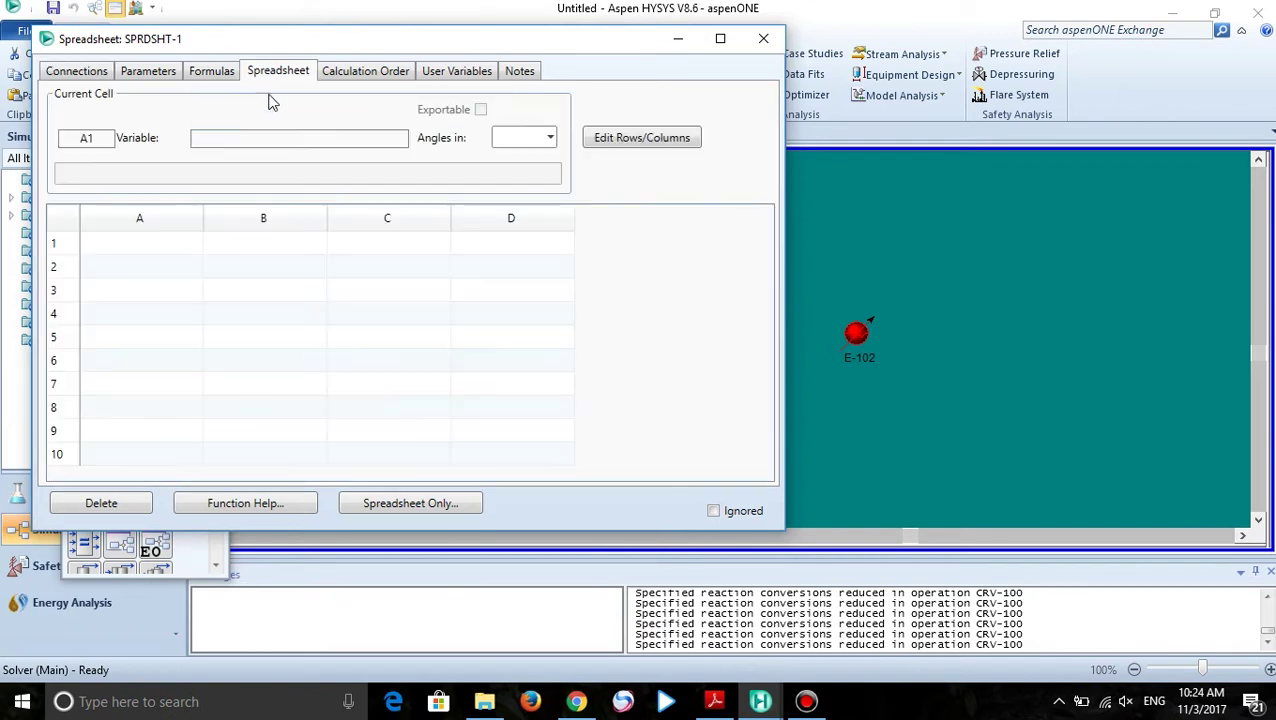
Fill row 1 of the spreadsheet with the label "Q", the value 10 and the unit "kcal/gmol"
click(140, 246)
text(Q)
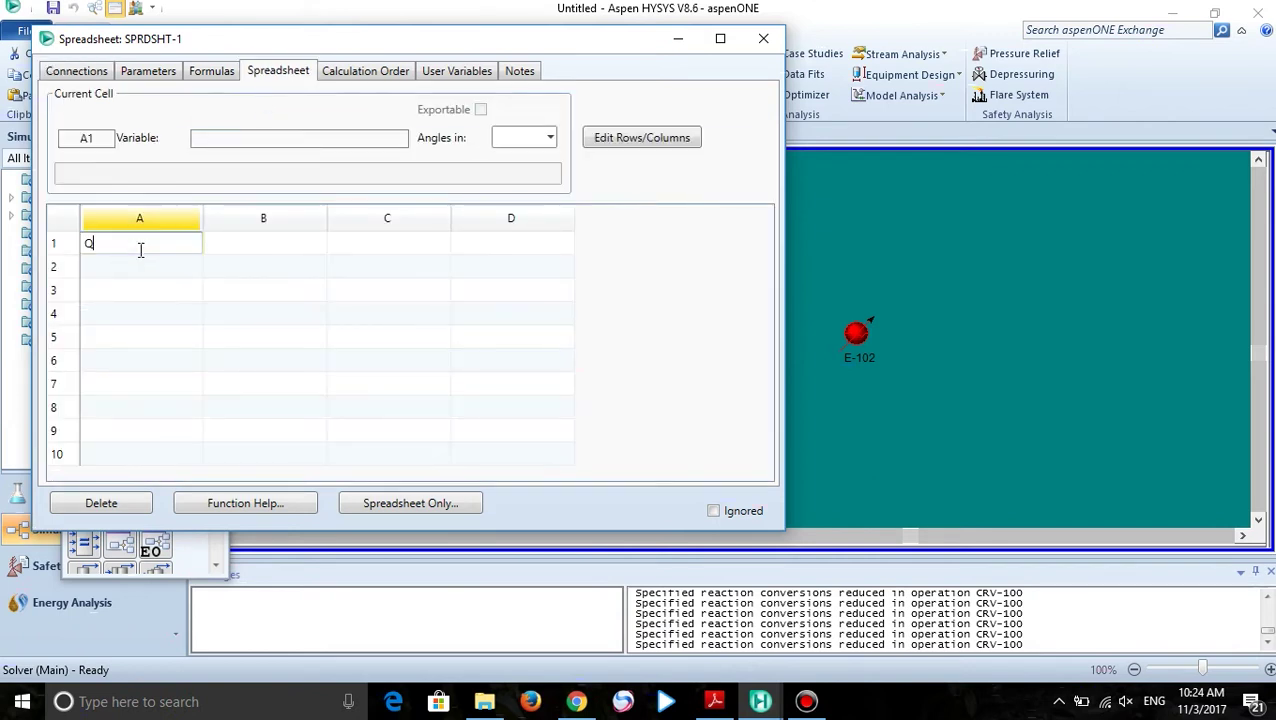
key(Tab)
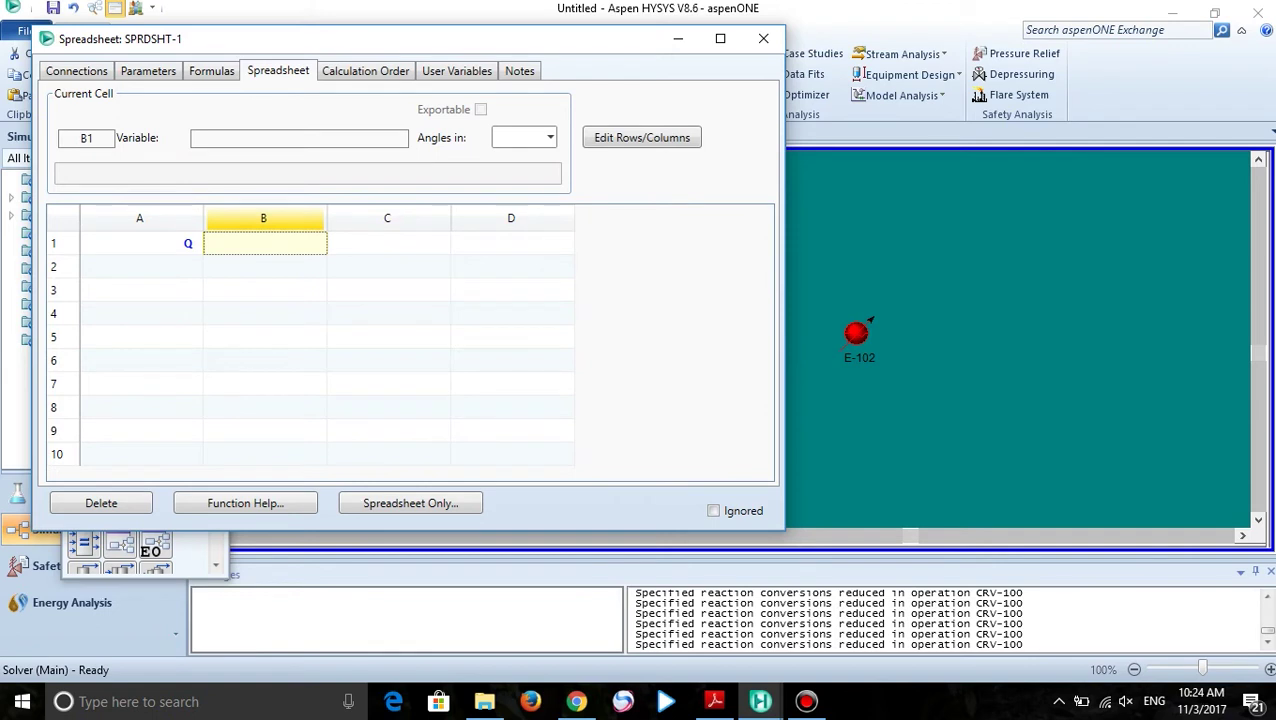
text(10)
key(Tab)
text(k)
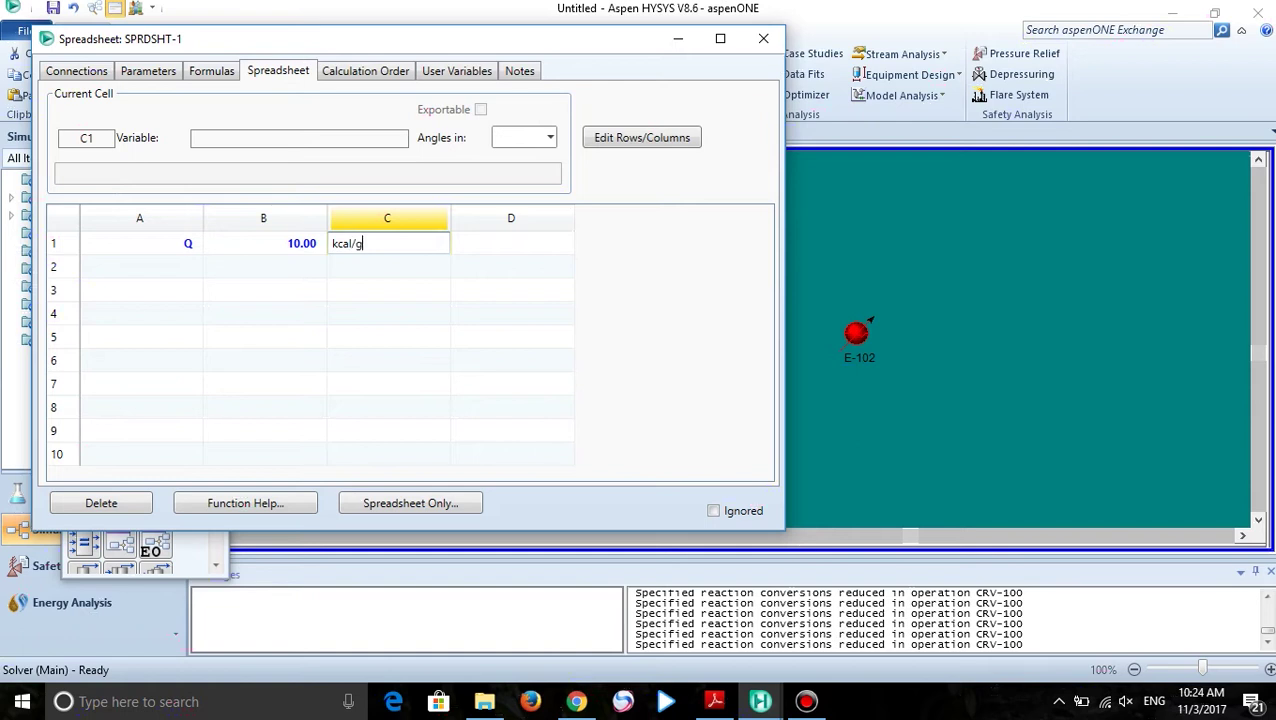
key(Return)
key(Left)
key(Left)
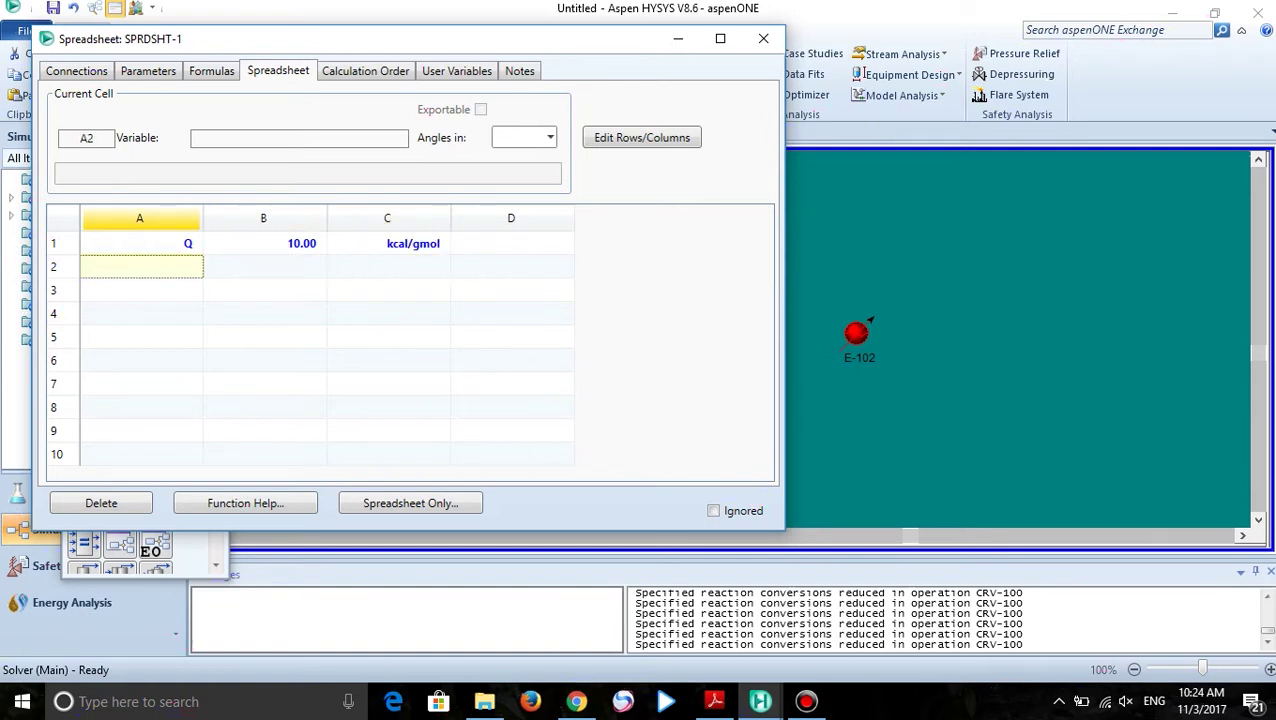
Fill row 2 of the spreadsheet with the label "feed reactor", the value 200 and the unit "kgmol/h"
text(t)
text(eed rea)
text(ctor)
key(Return)
key(Right)
key(Right)
key(Up)
key(Left)
text(3)
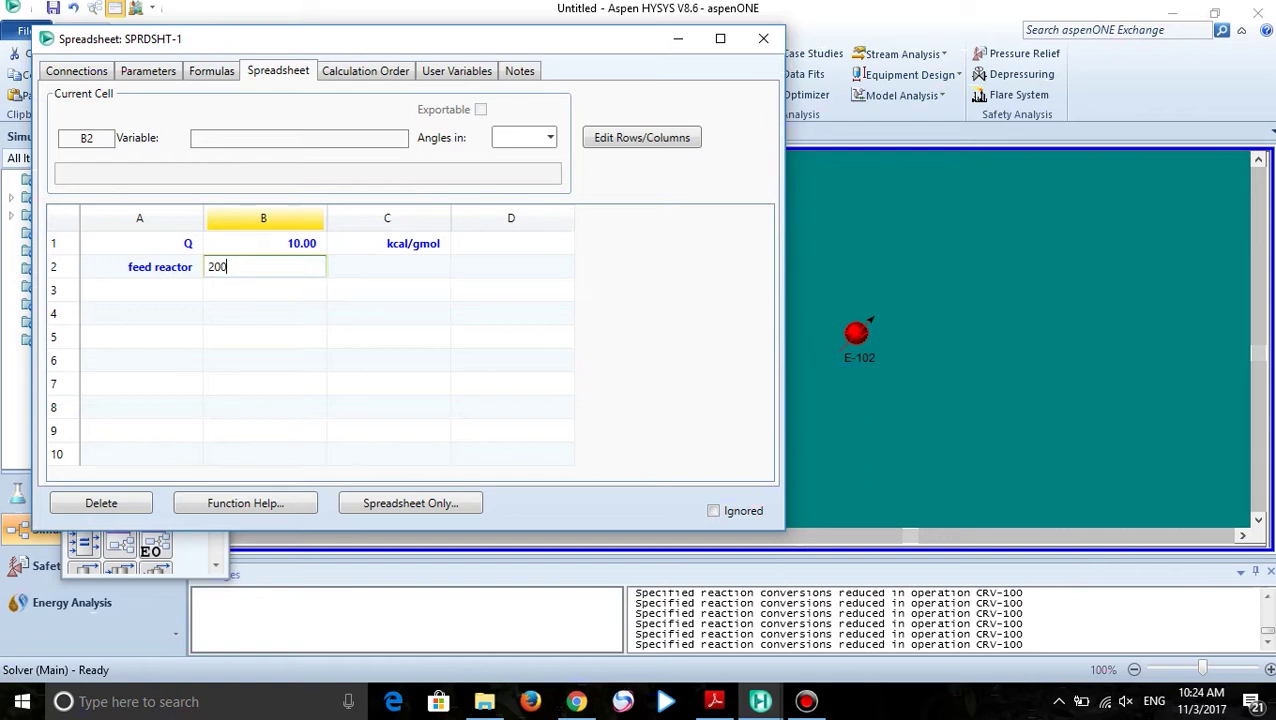
key(Return)
key(Right)
key(Up)
text(kg)
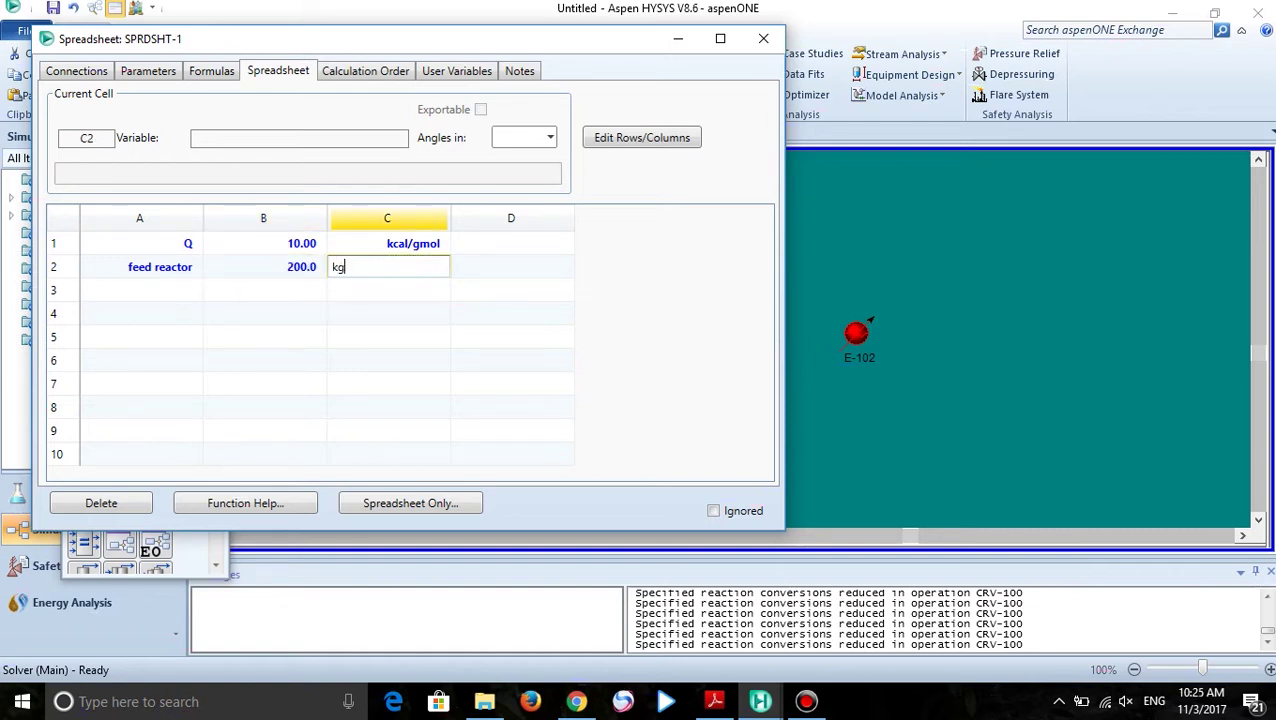
text(mol/h)
key(Return)
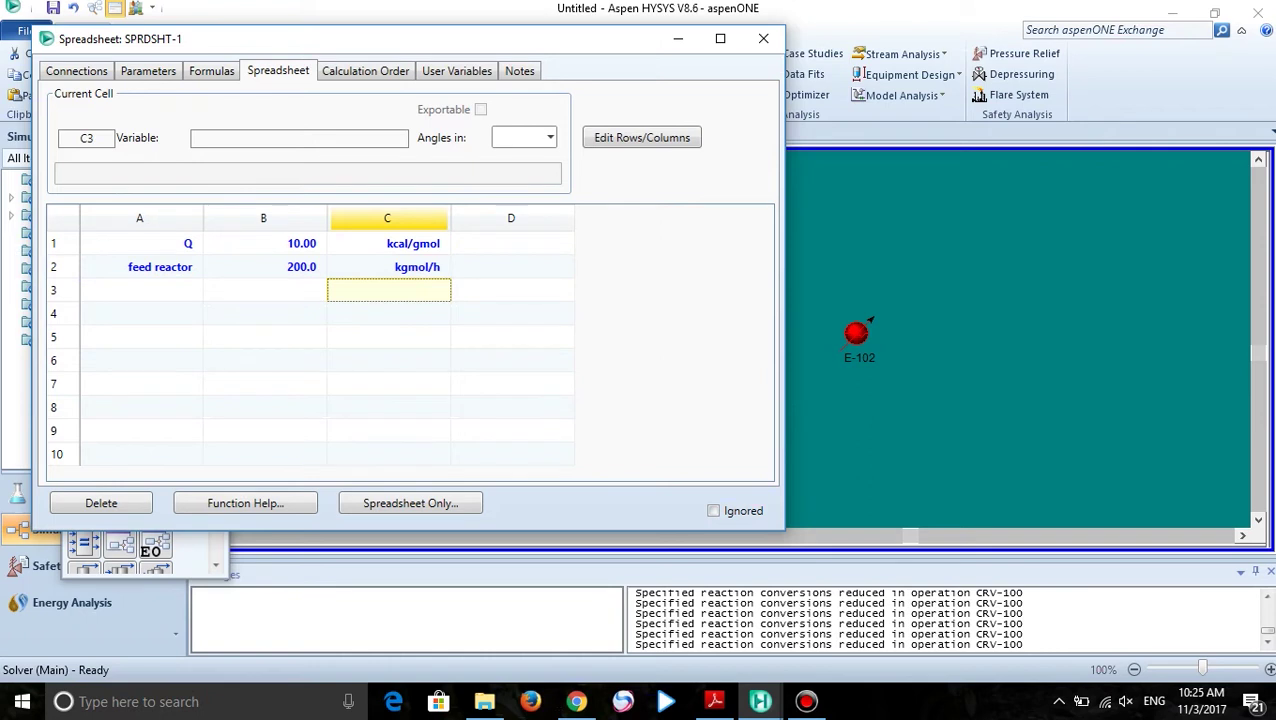
Fill row 3 of the spreadsheet with the value 200000 in column B and the unit "gmol/h" in column C
key(Left)
key(Left)
key(Right)
key(Right)
key(Right)
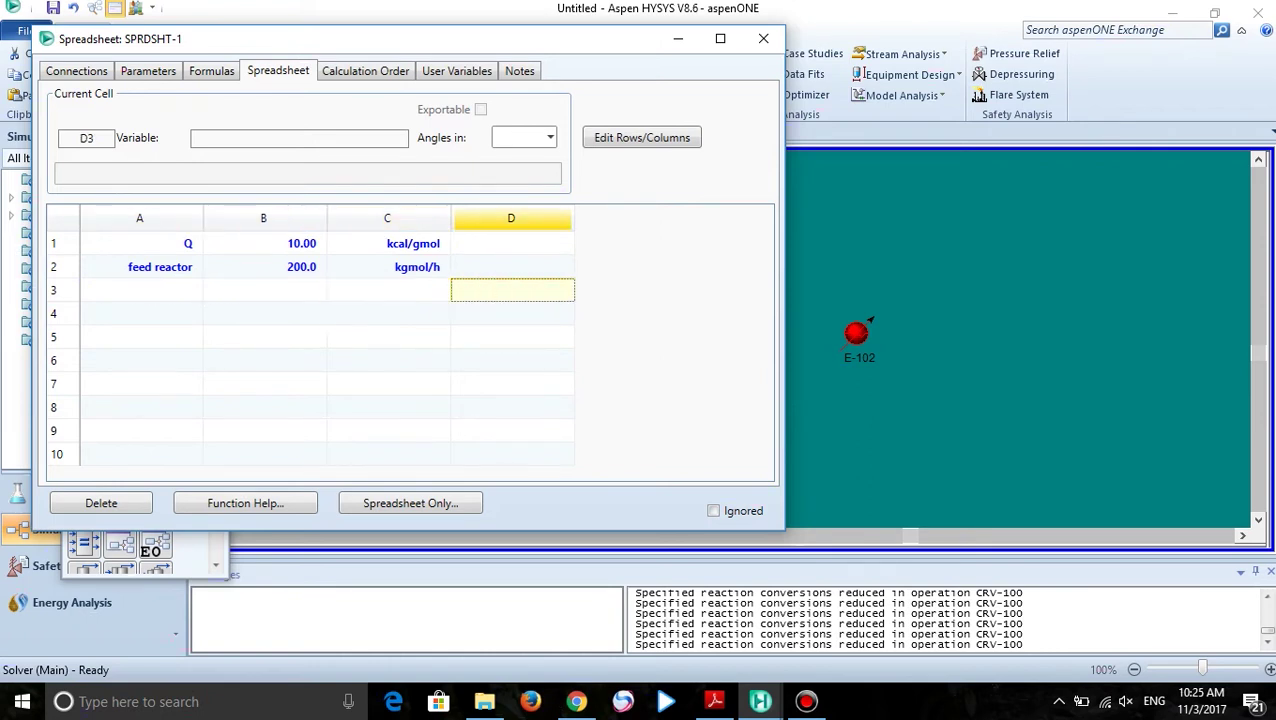
key(Left)
key(Left)
text(2.0)
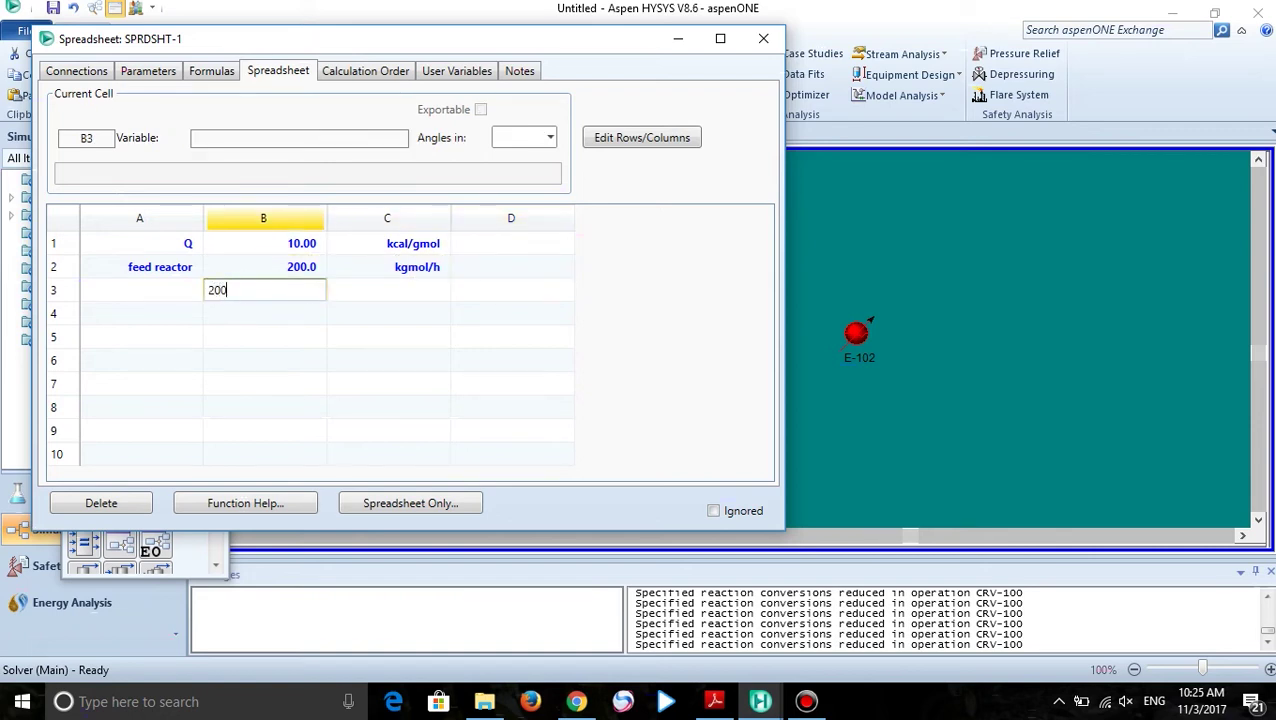
text(00e+00)
key(Return)
key(Right)
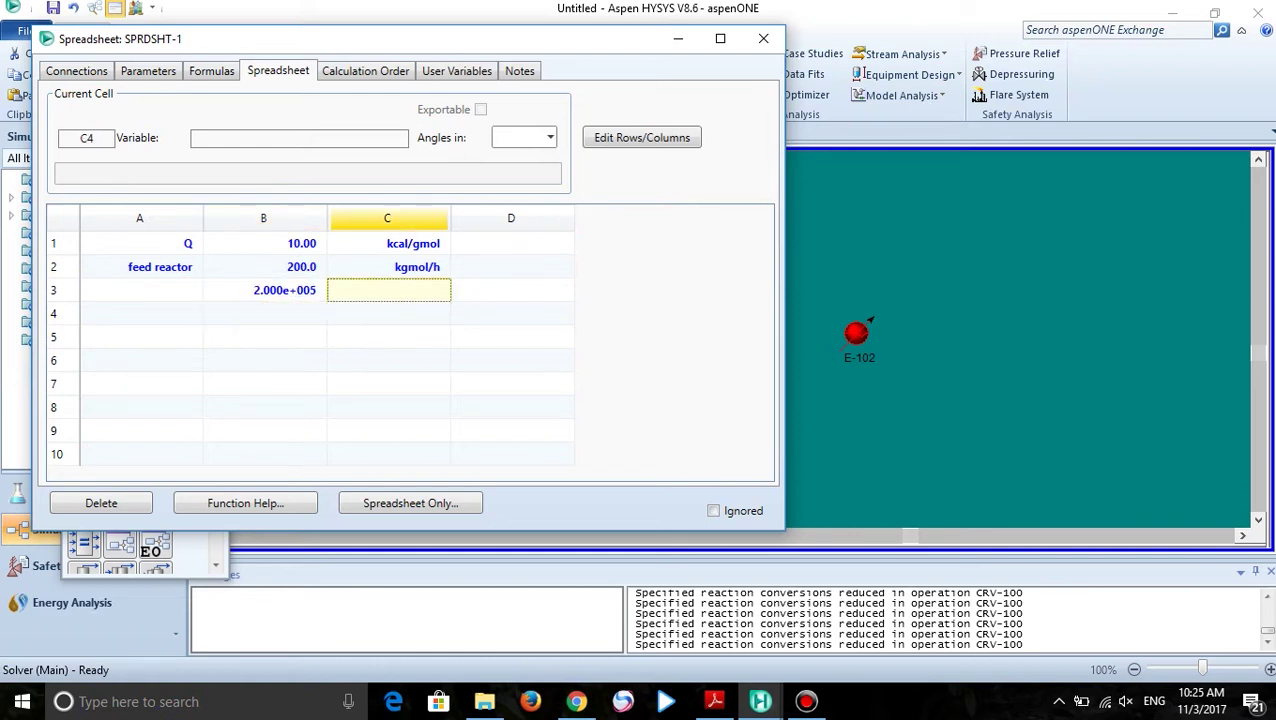
text(gmol/h)
key(Return)
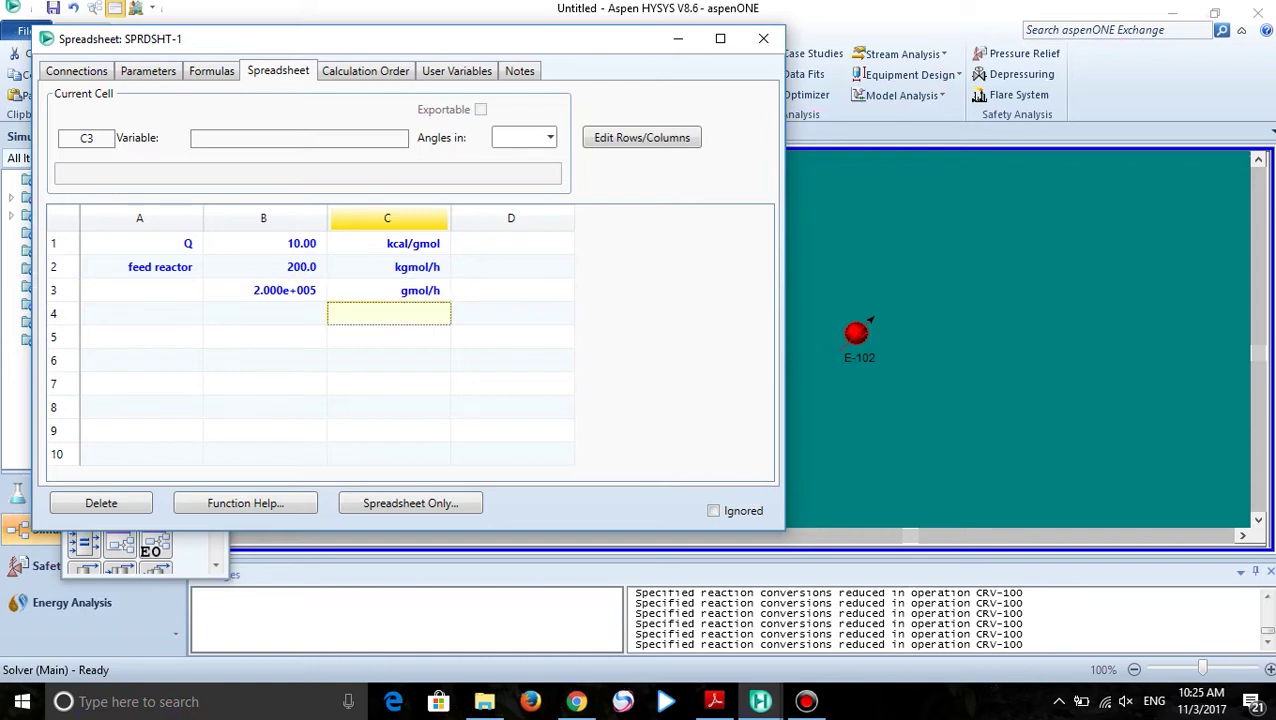
Label cell A4 "dQ/dT" and enter the formula =B1 in cell B4
key(Left)
key(Left)
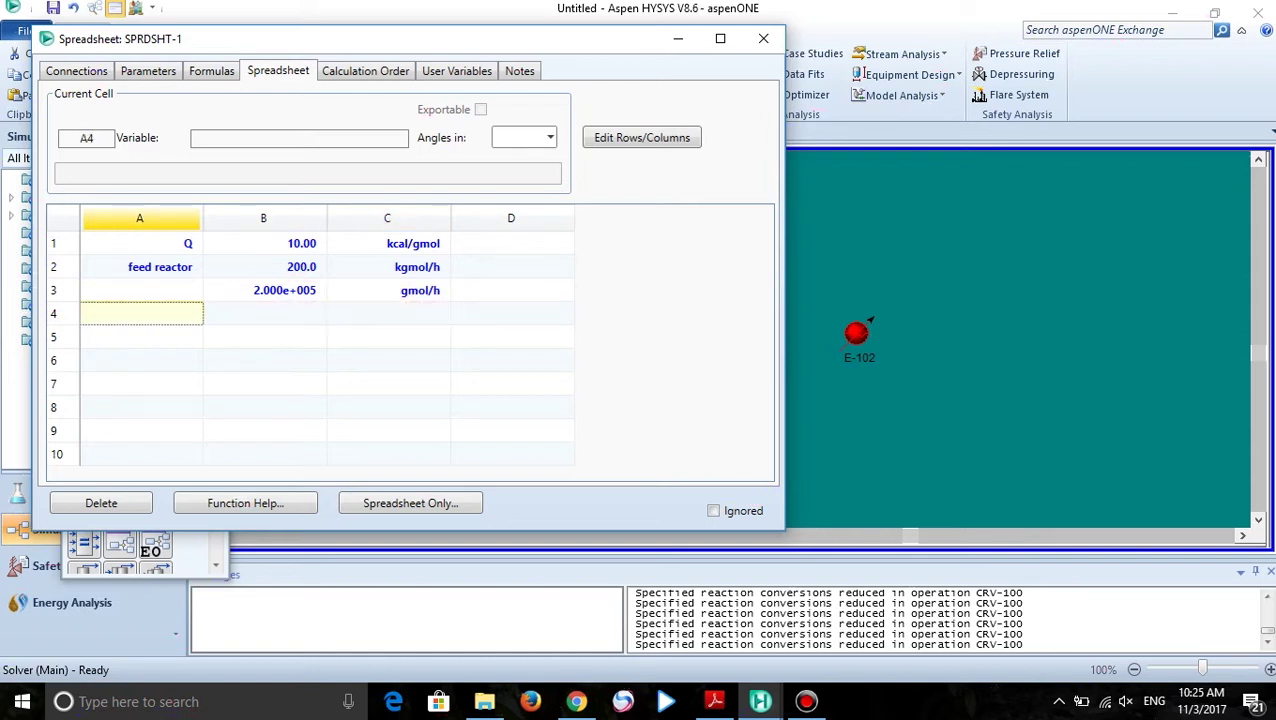
text(dQ/dT)
key(Return)
click(265, 313)
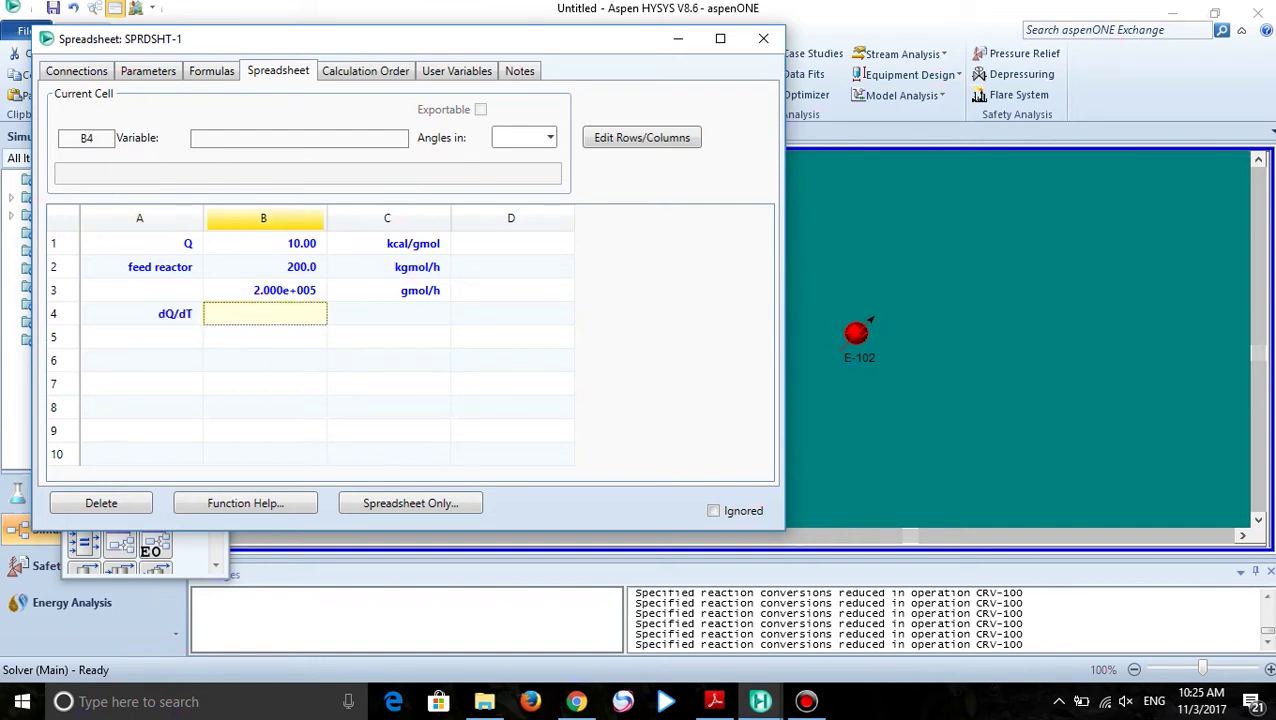
text(=B1)
key(Return)
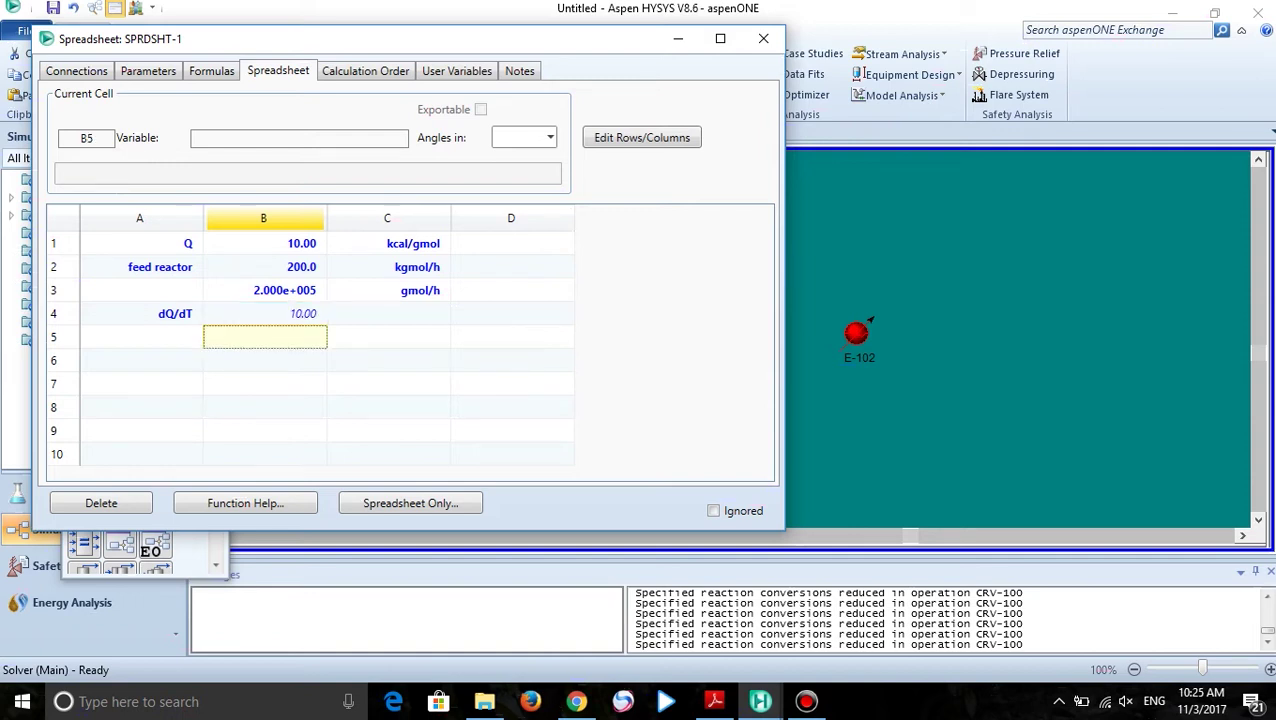
Extend the dQ/dT formula in cell B4 to =B1*B3 and close the spreadsheet
key(Up)
click(131, 178)
click(131, 177)
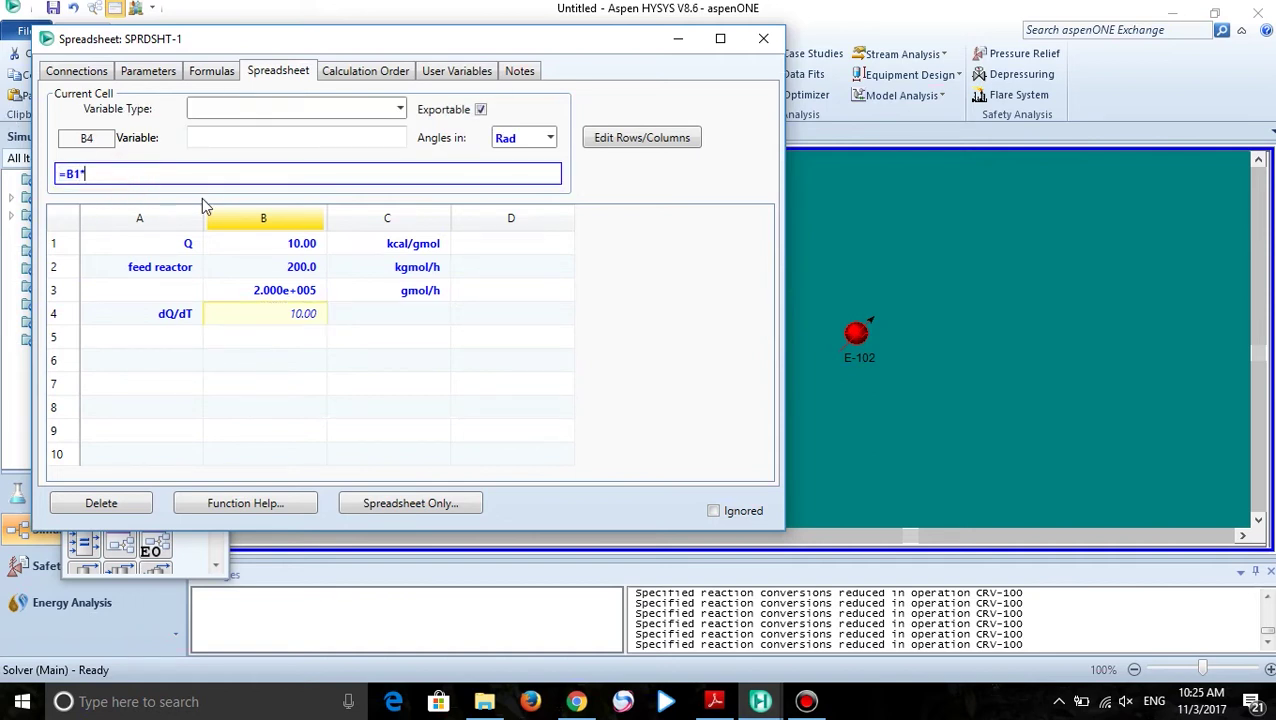
text(*B3)
key(Return)
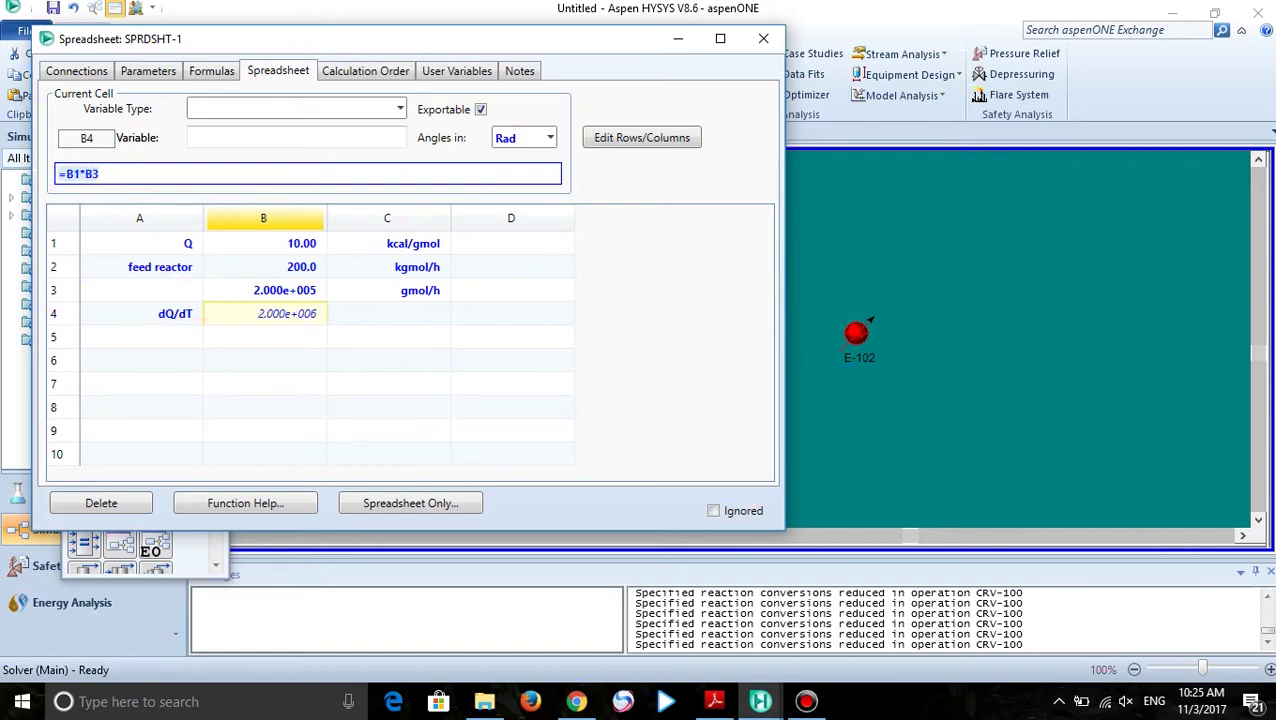
click(284, 340)
click(282, 320)
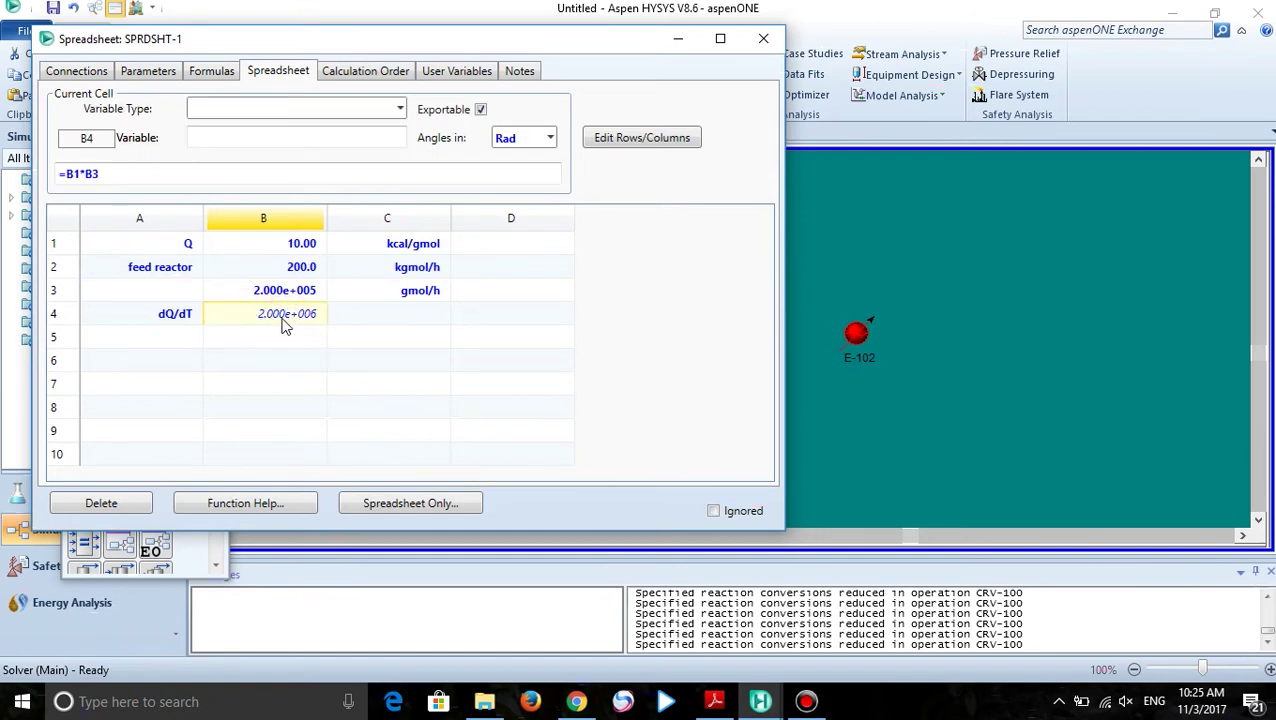
click(762, 41)
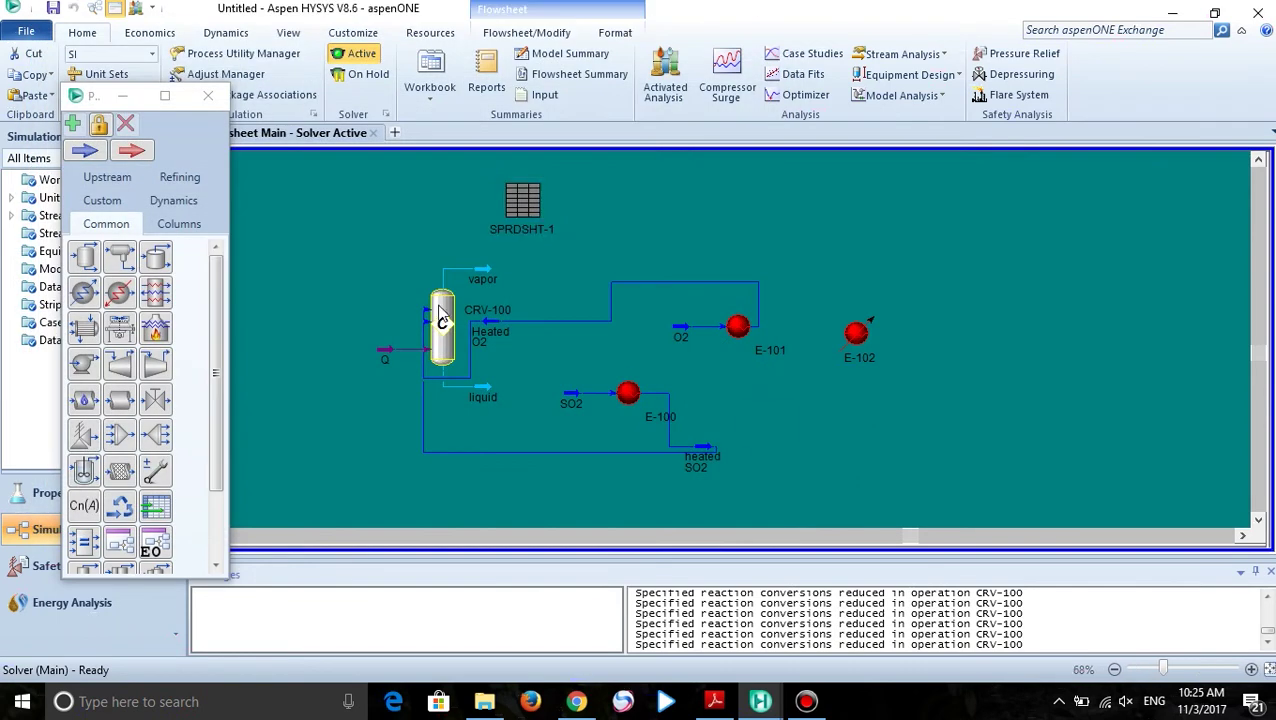
Open reactor CRV-100's stream conditions and set the heat flow of energy stream Q to 2000000 kcal/h
double_click(478, 282)
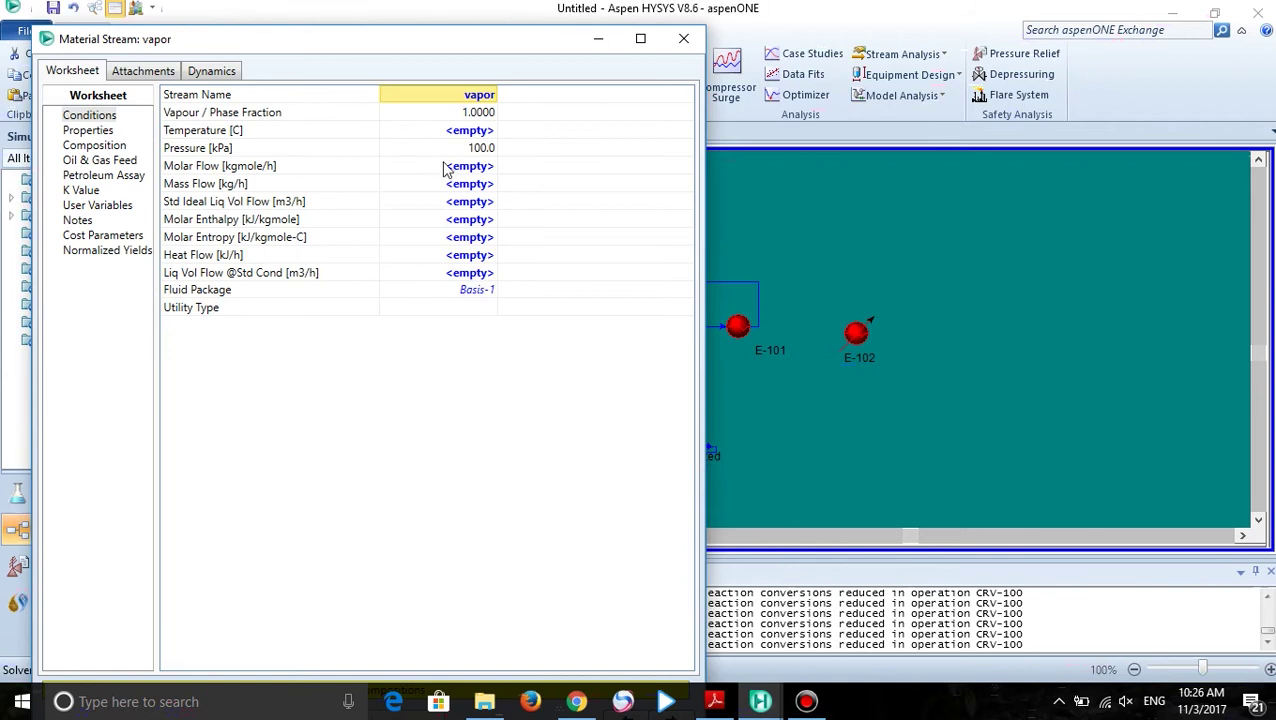
click(683, 39)
double_click(441, 325)
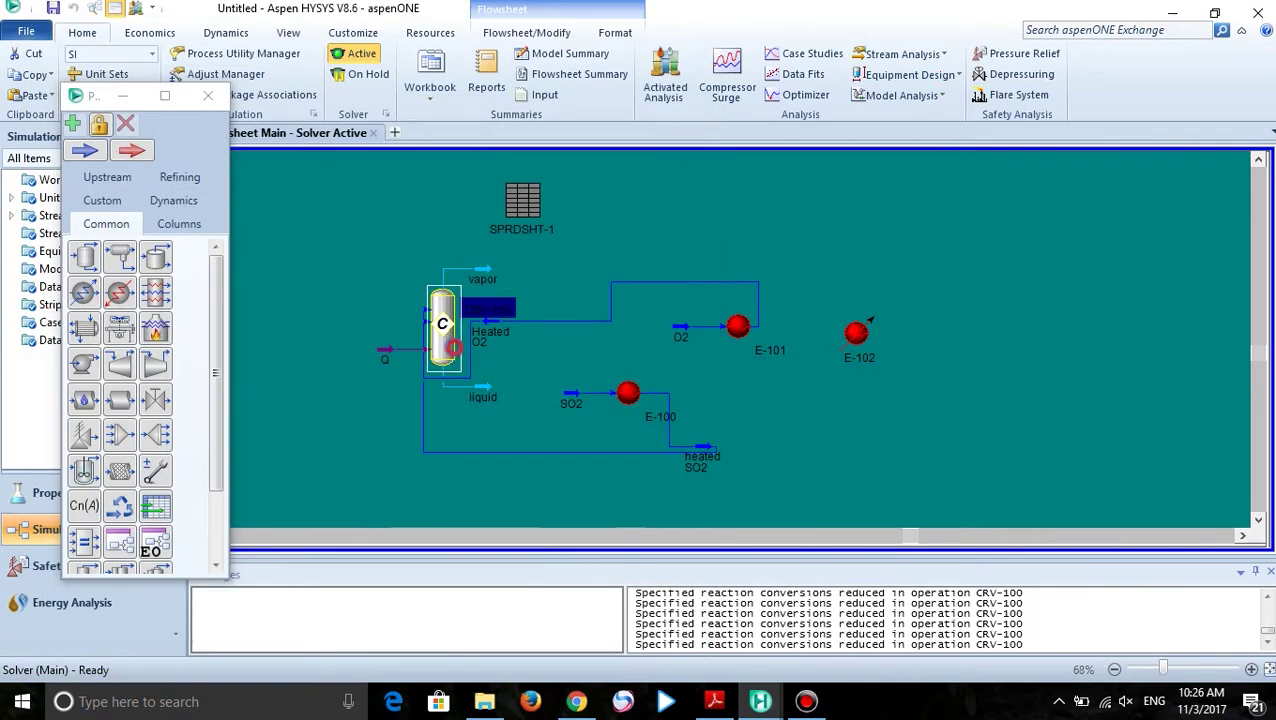
click(232, 96)
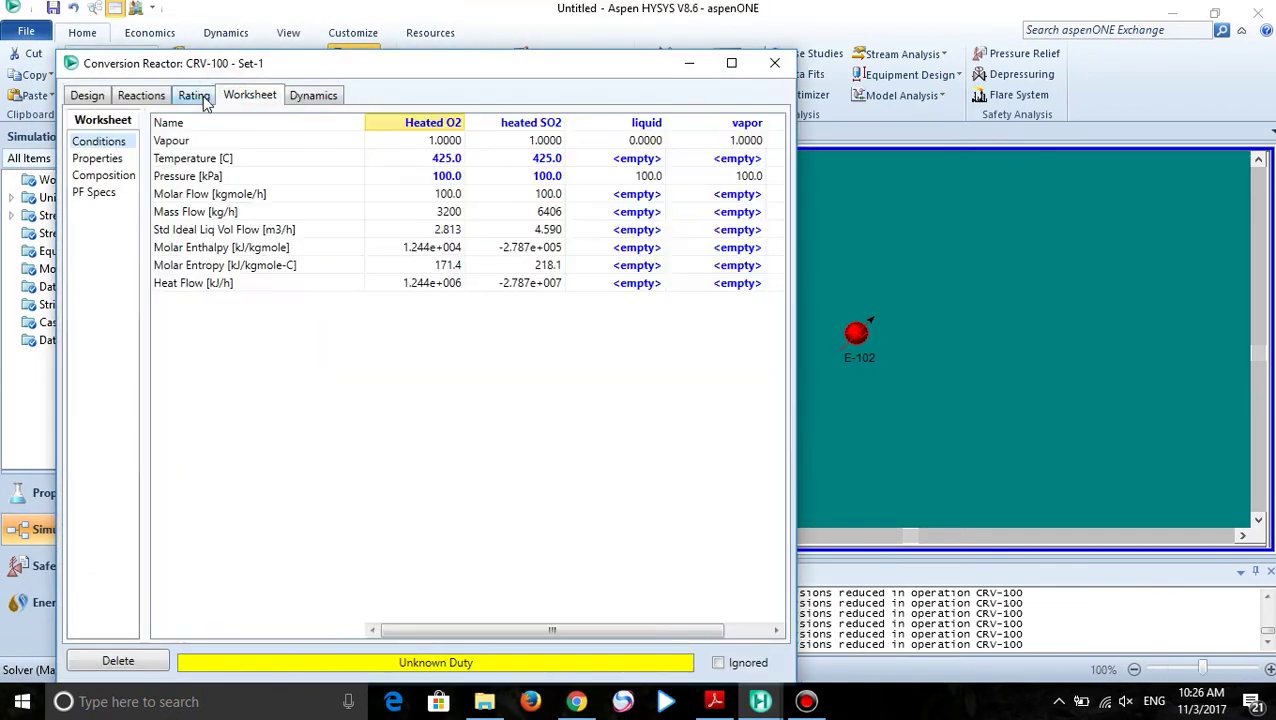
click(735, 286)
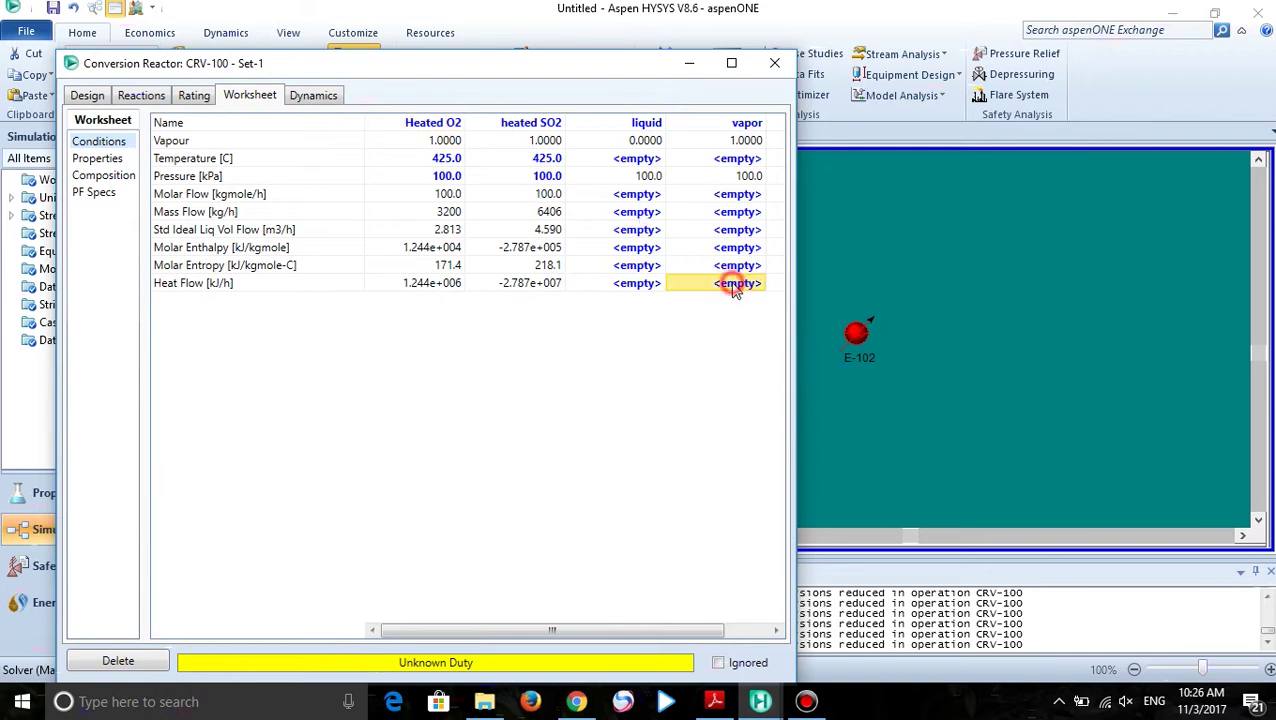
key(Right)
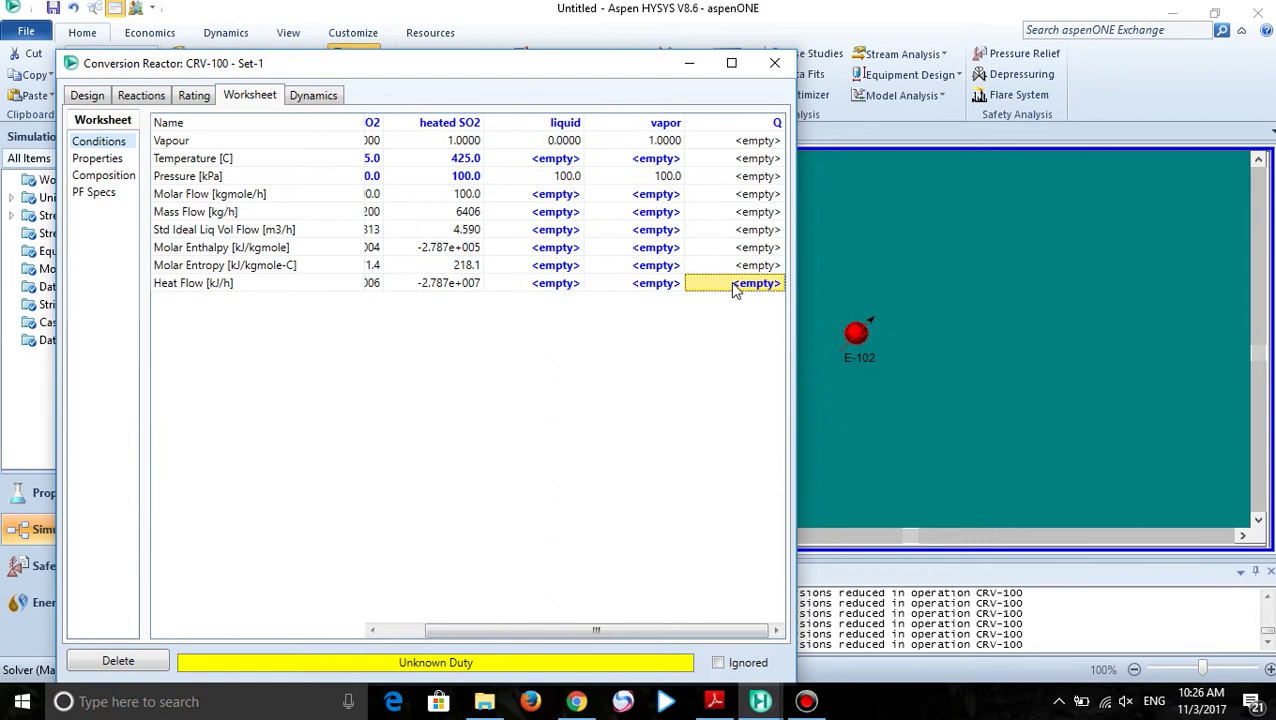
text(2)
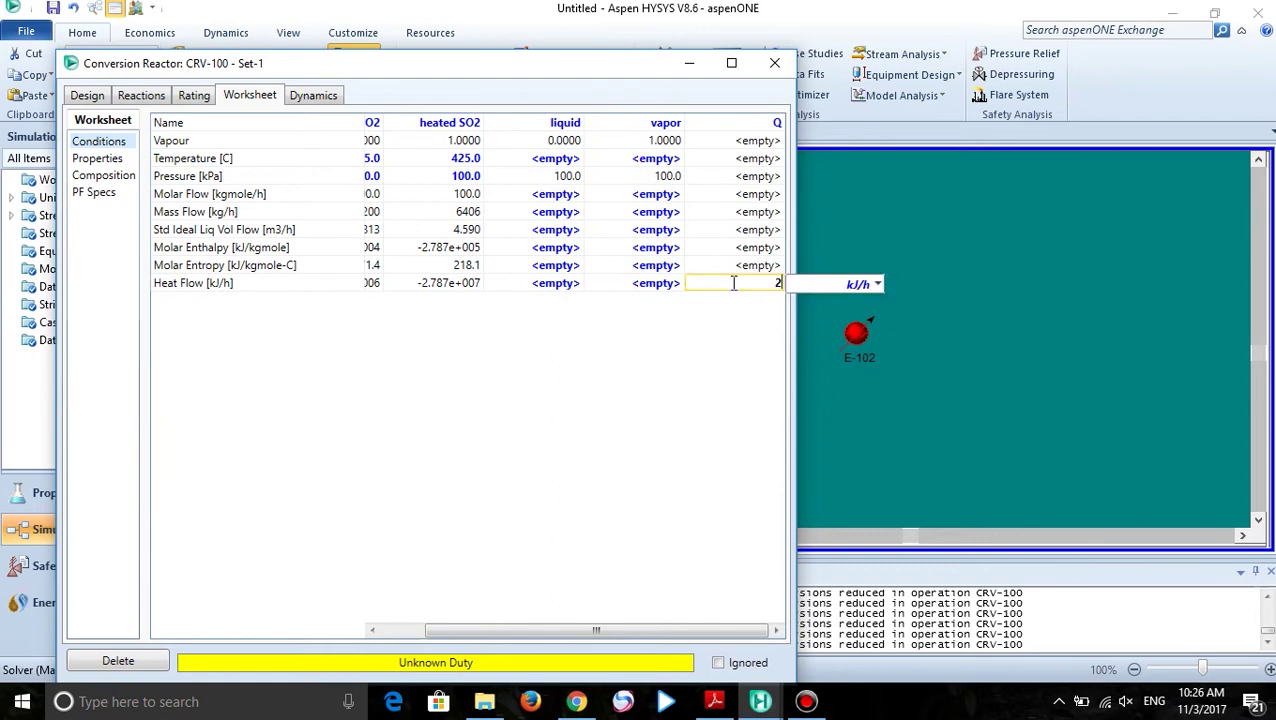
text(000000)
click(877, 284)
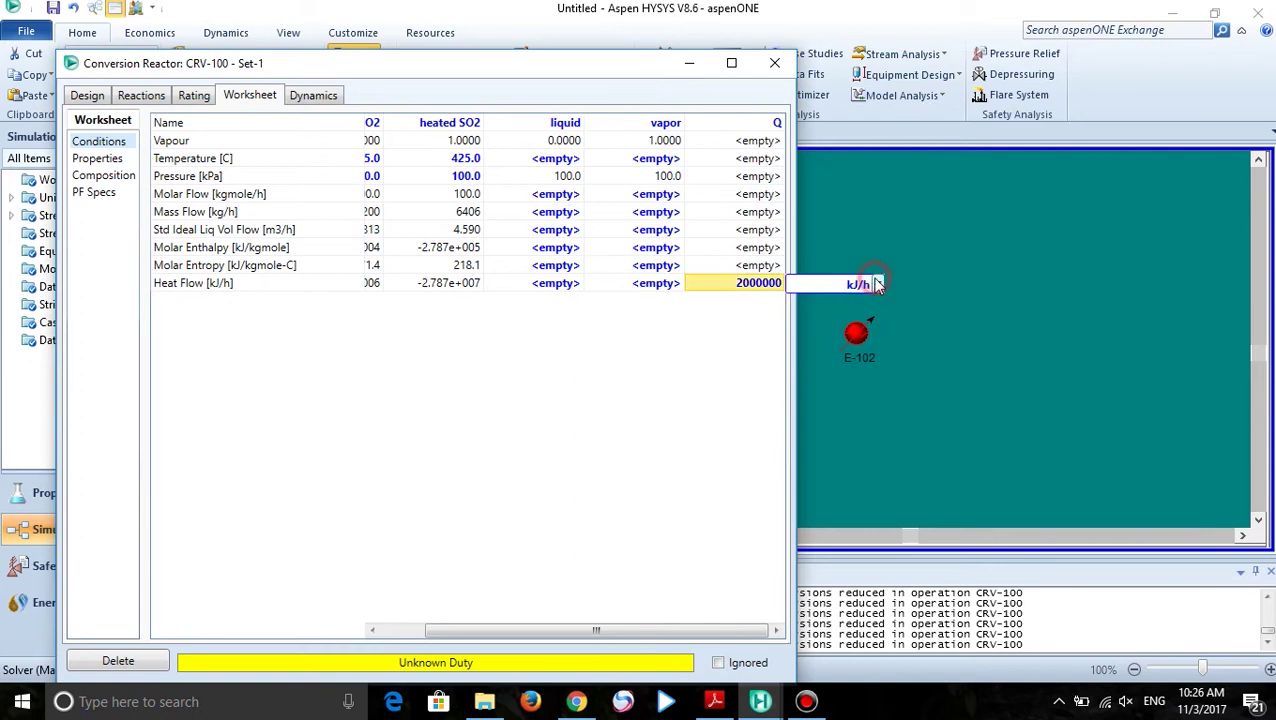
scroll(879, 355, down, 2)
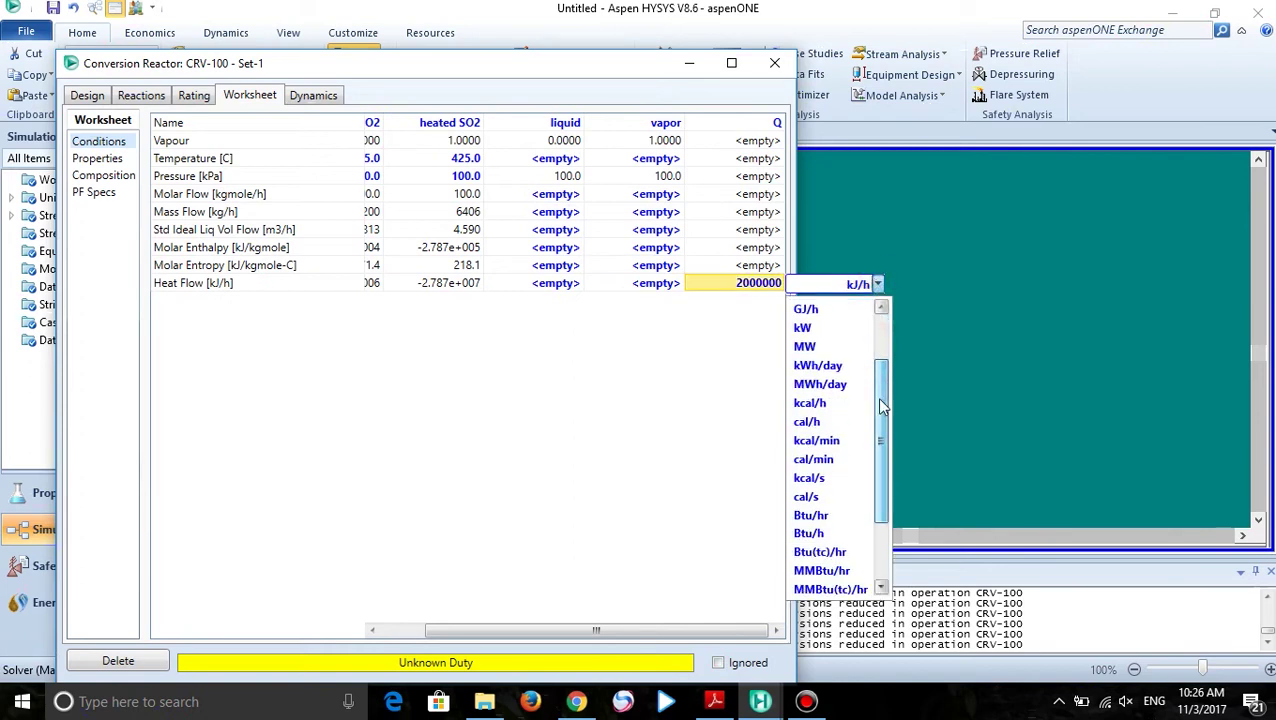
click(830, 405)
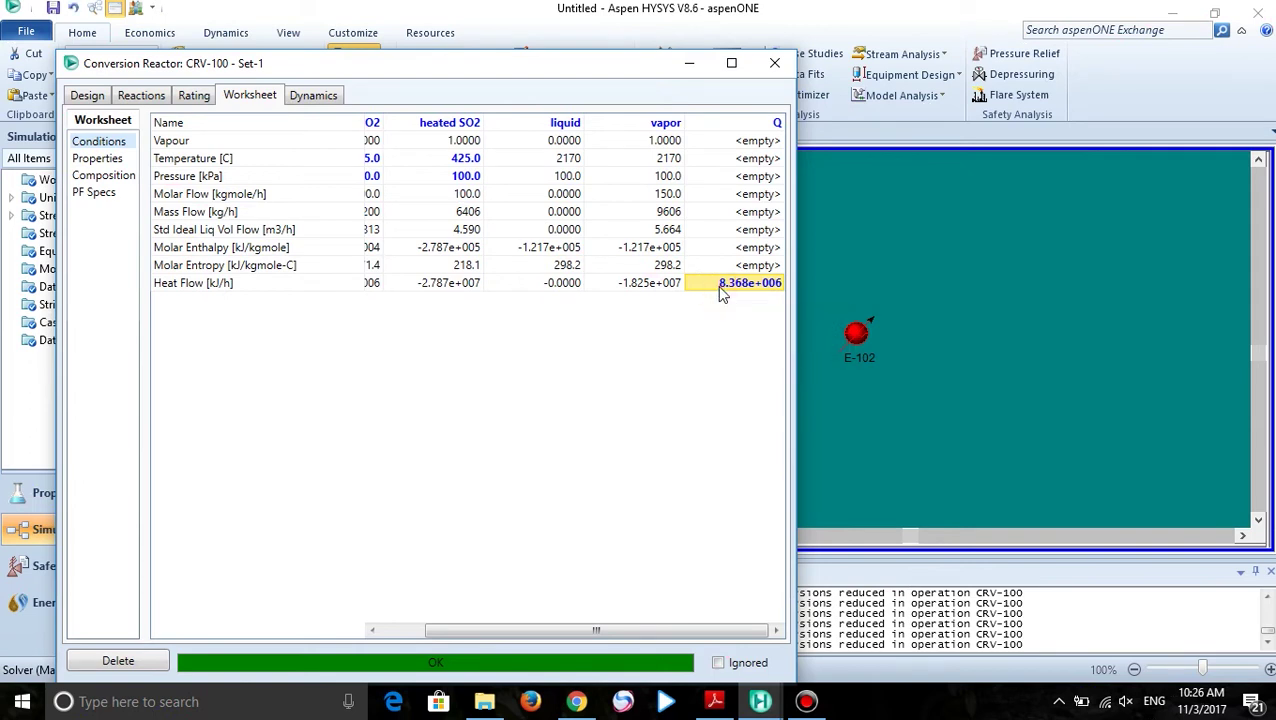
click(722, 286)
Check the direction of the reactor's heat flow in the Adobe Reader PDF, return to Aspen HYSYS and close the reactor
click(714, 701)
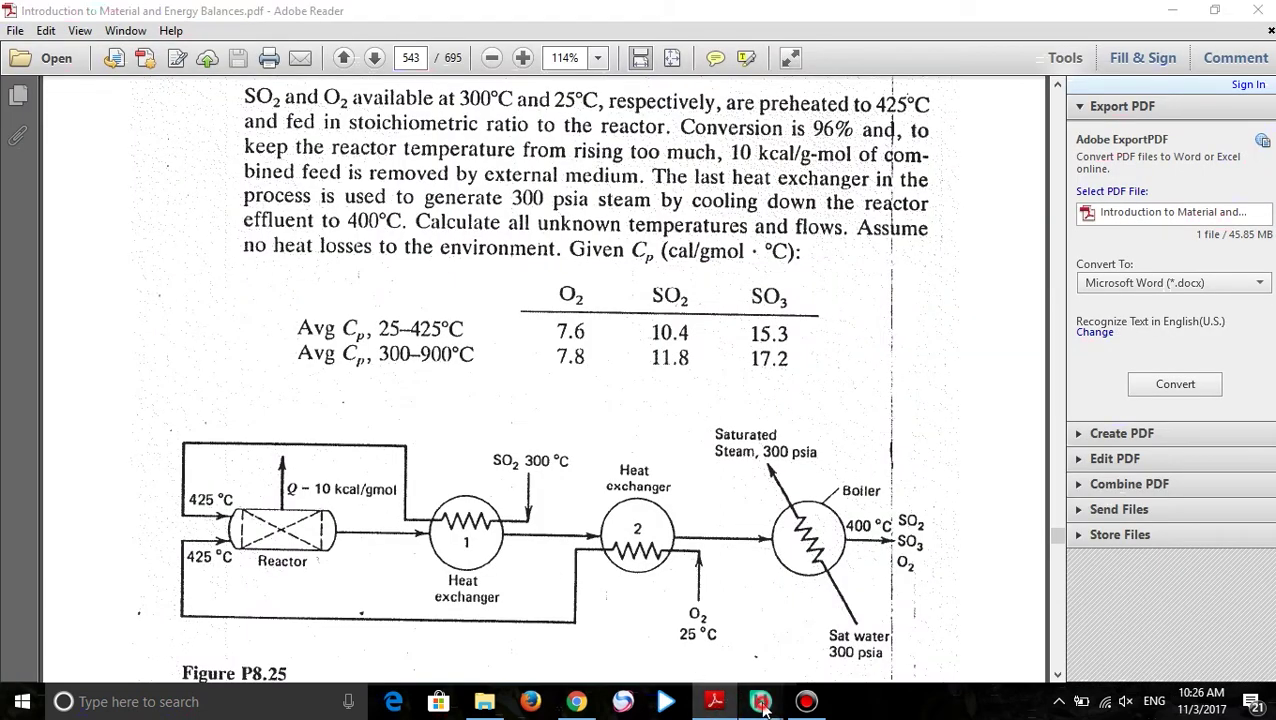
mouse_move(760, 701)
click(692, 641)
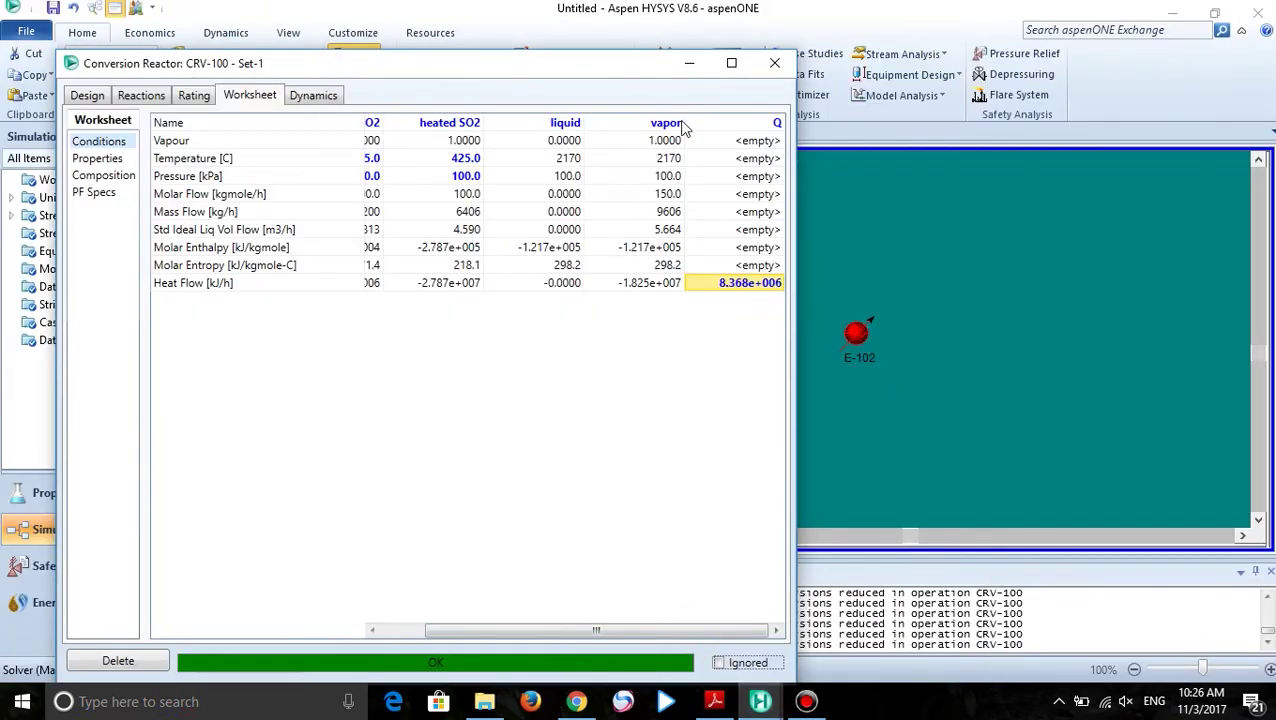
click(774, 63)
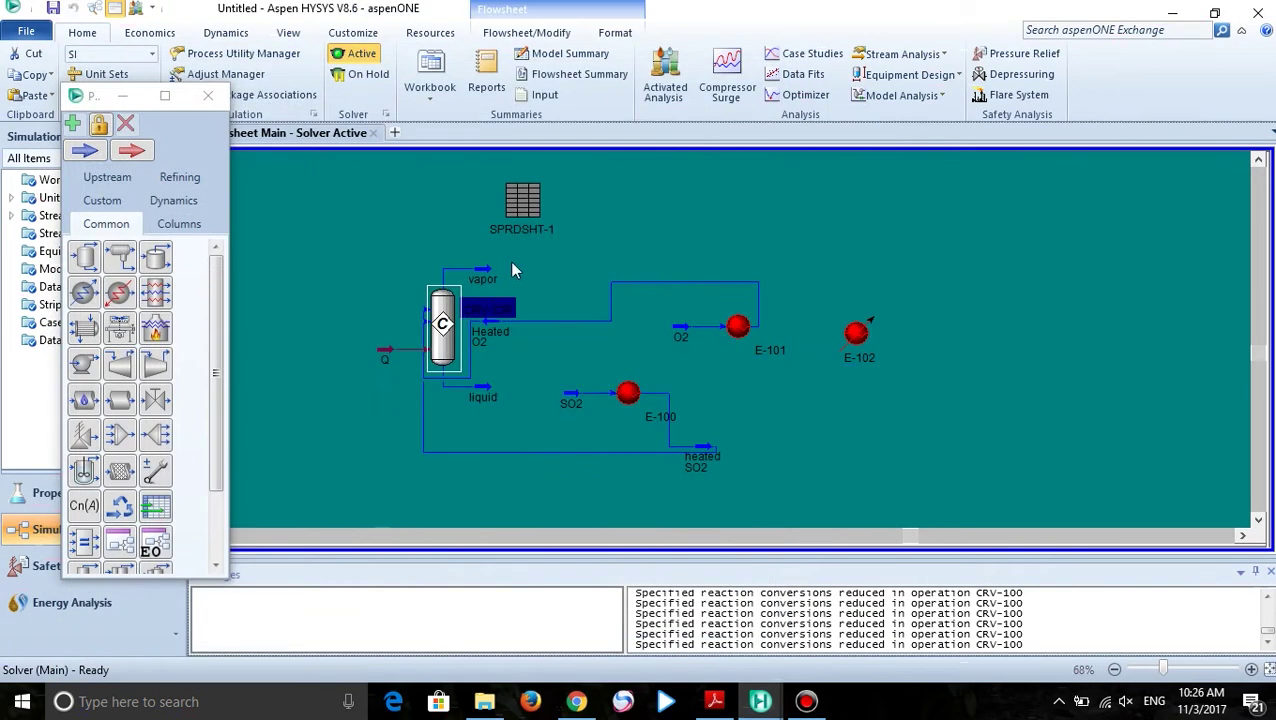
Reopen spreadsheet SPRDSHT-1, set Q in cell B1 to -10 and close the spreadsheet
double_click(522, 204)
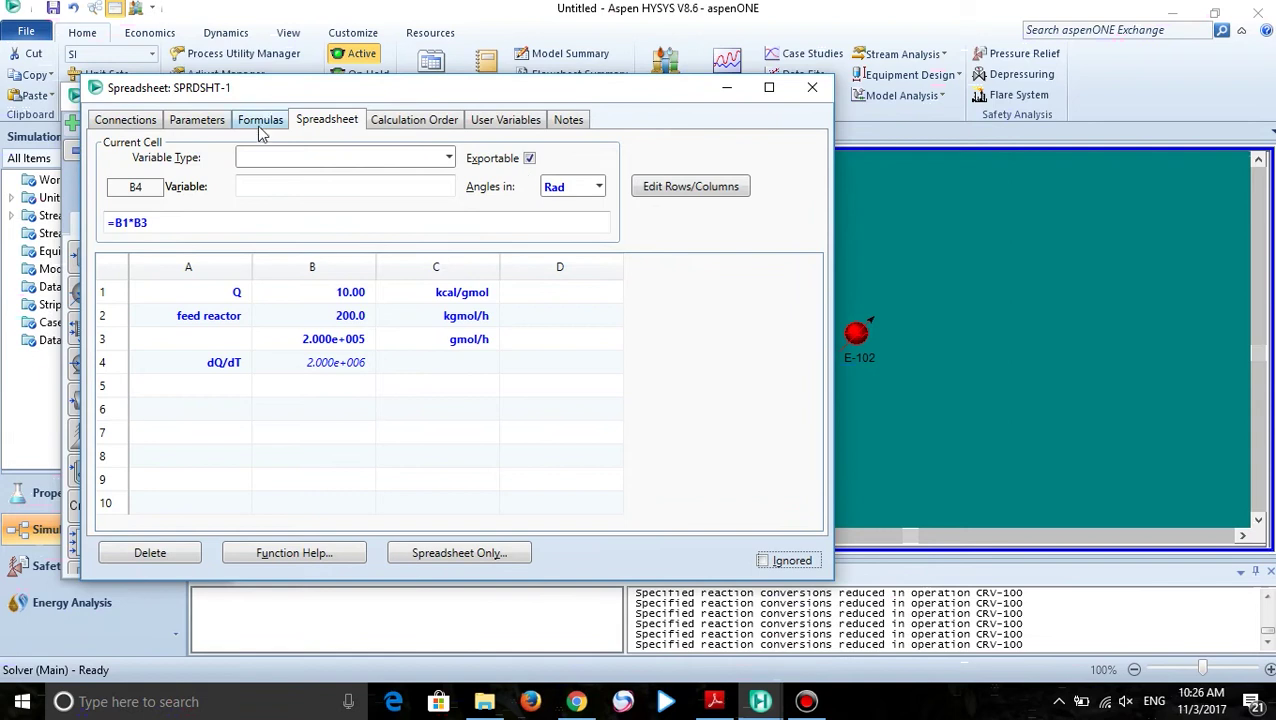
click(333, 299)
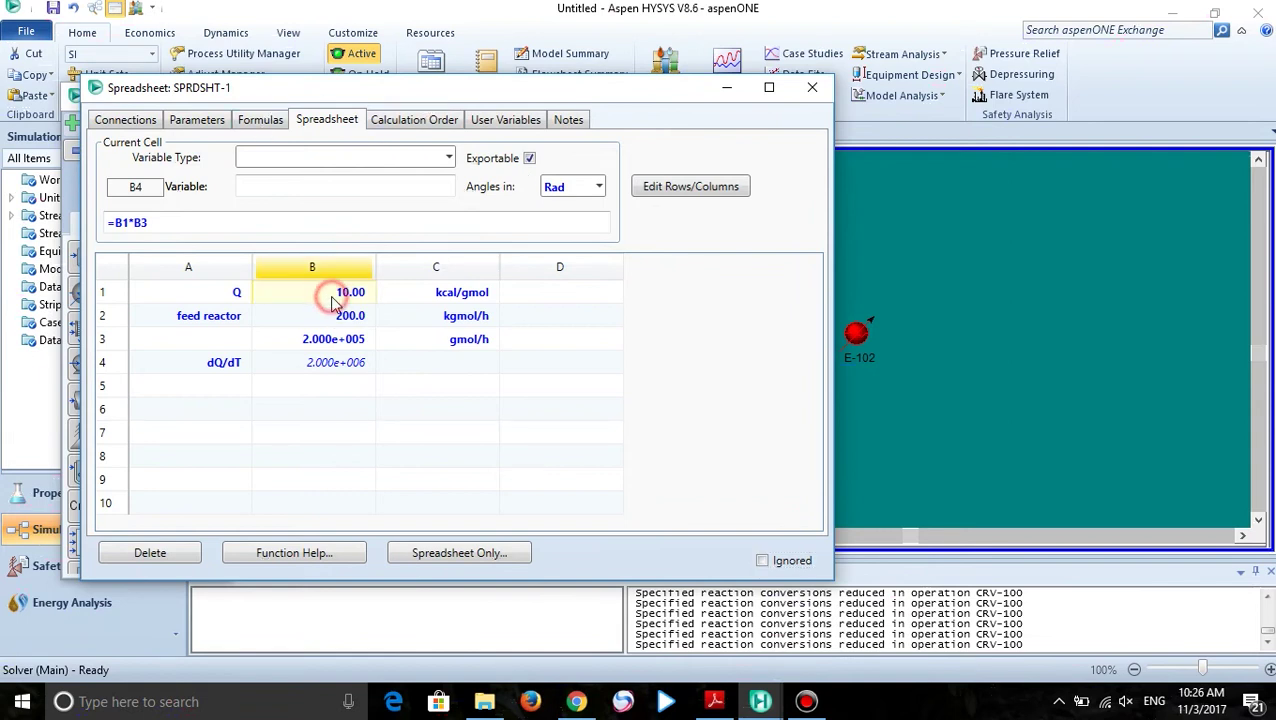
text(-)
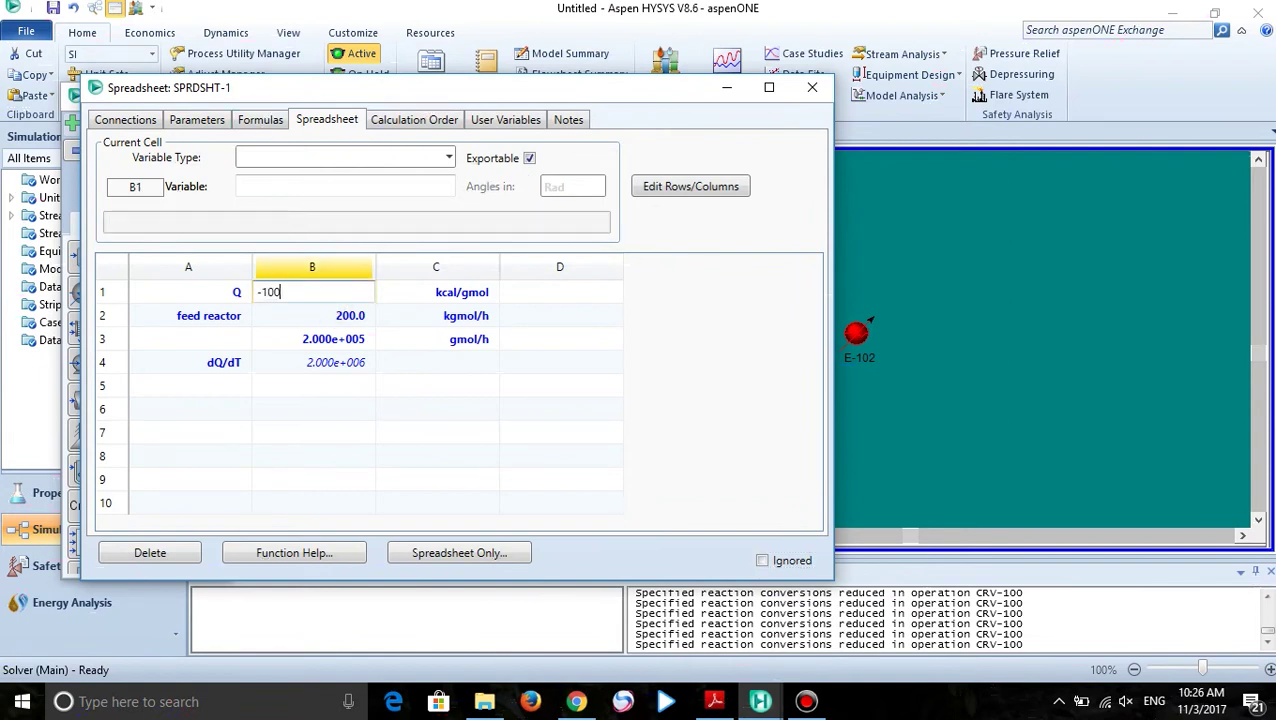
text(10)
key(Return)
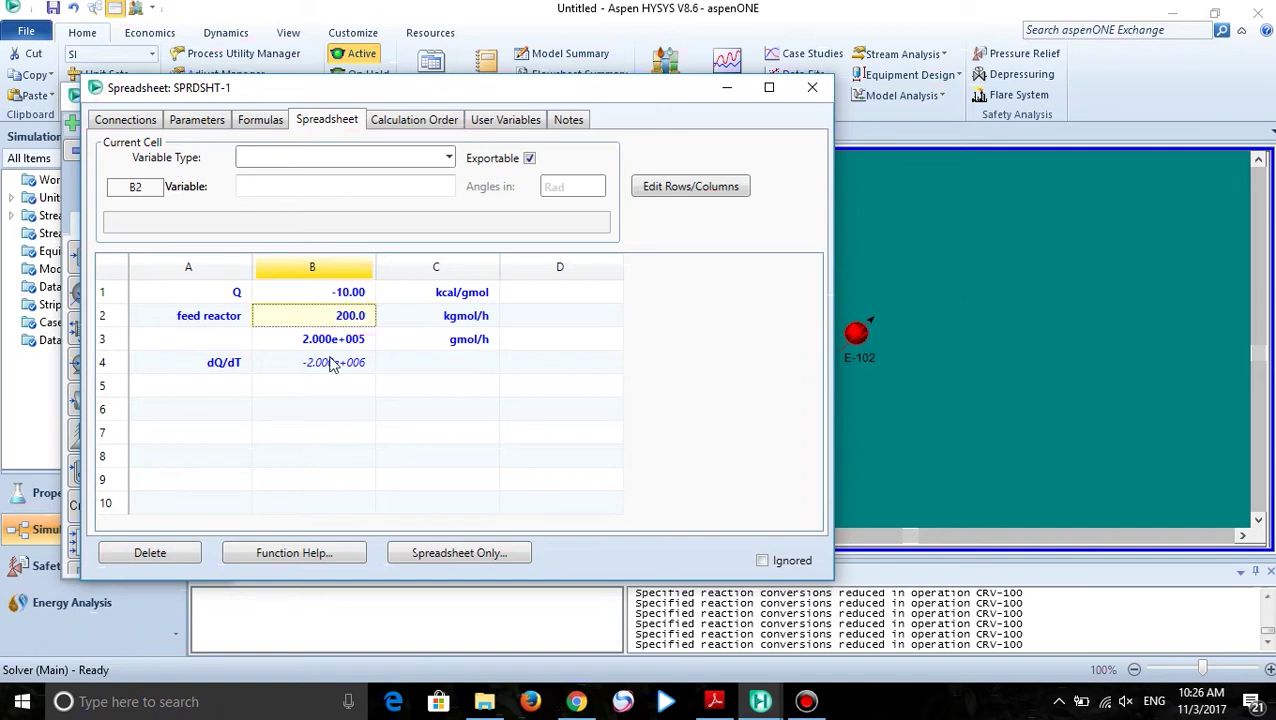
click(812, 87)
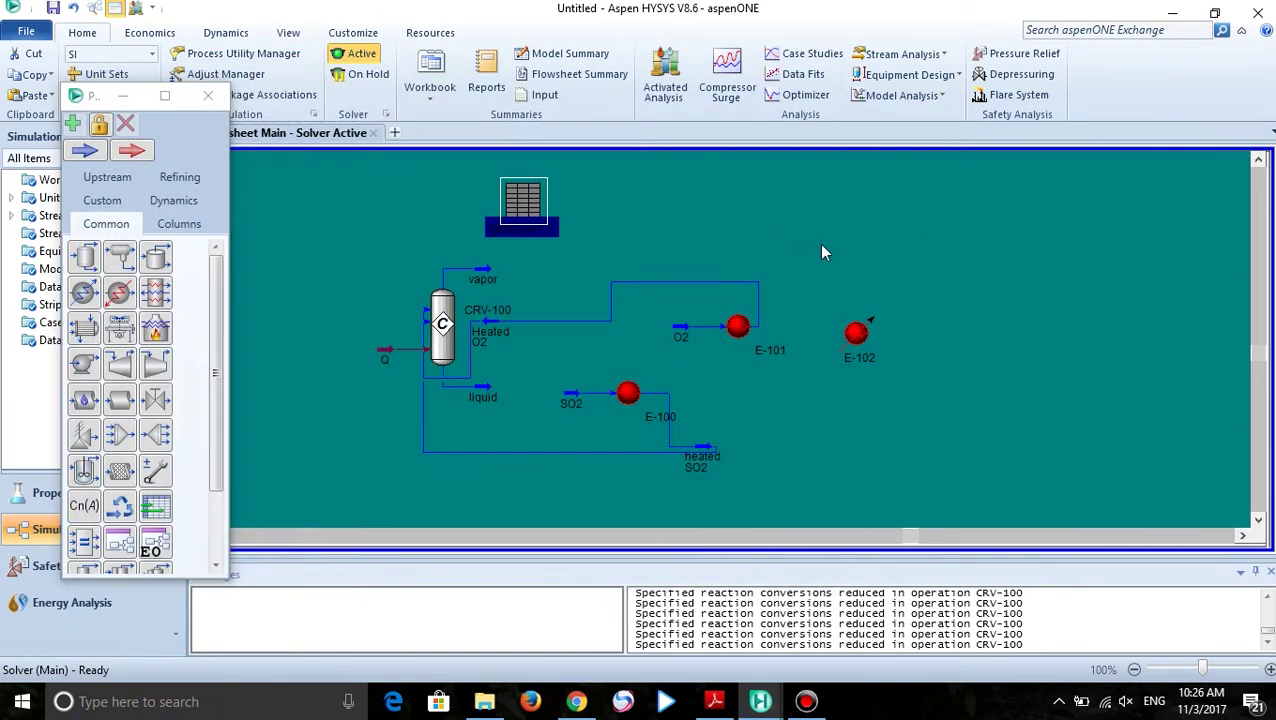
Reopen reactor CRV-100 and change the heat flow of energy stream Q to -2000000 kcal/h
double_click(502, 320)
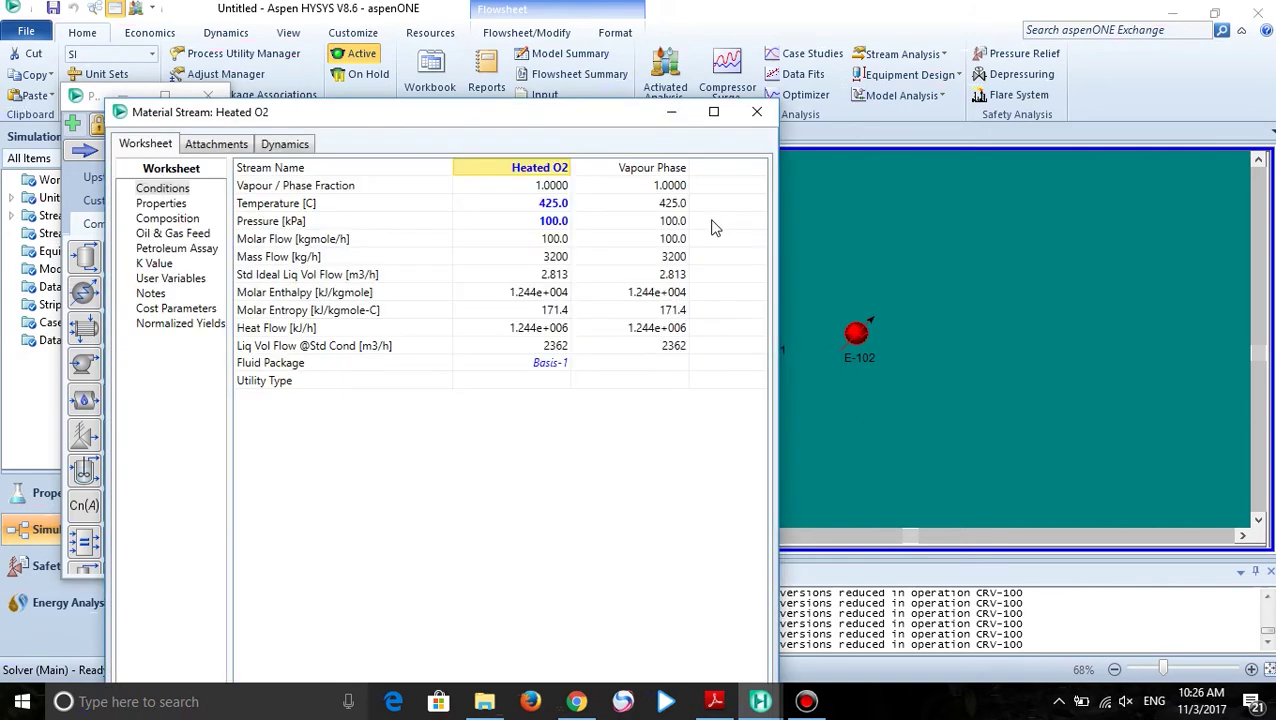
click(758, 118)
double_click(450, 342)
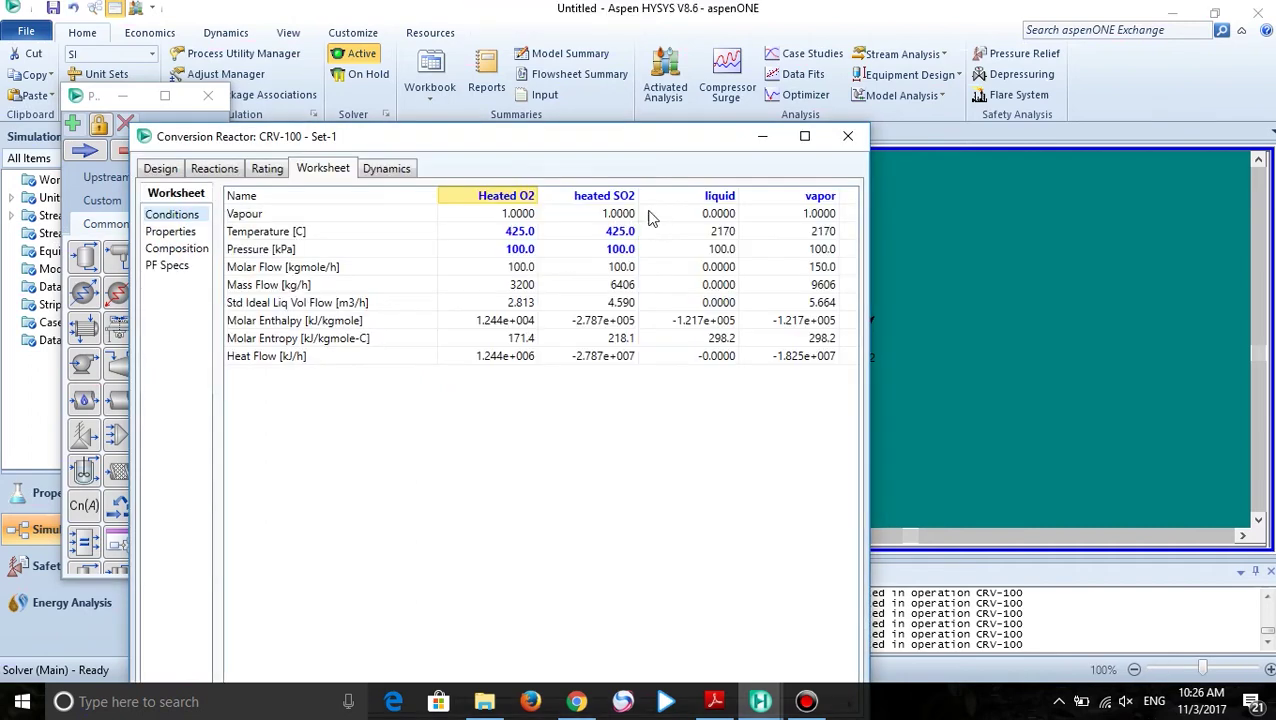
click(805, 355)
key(Right)
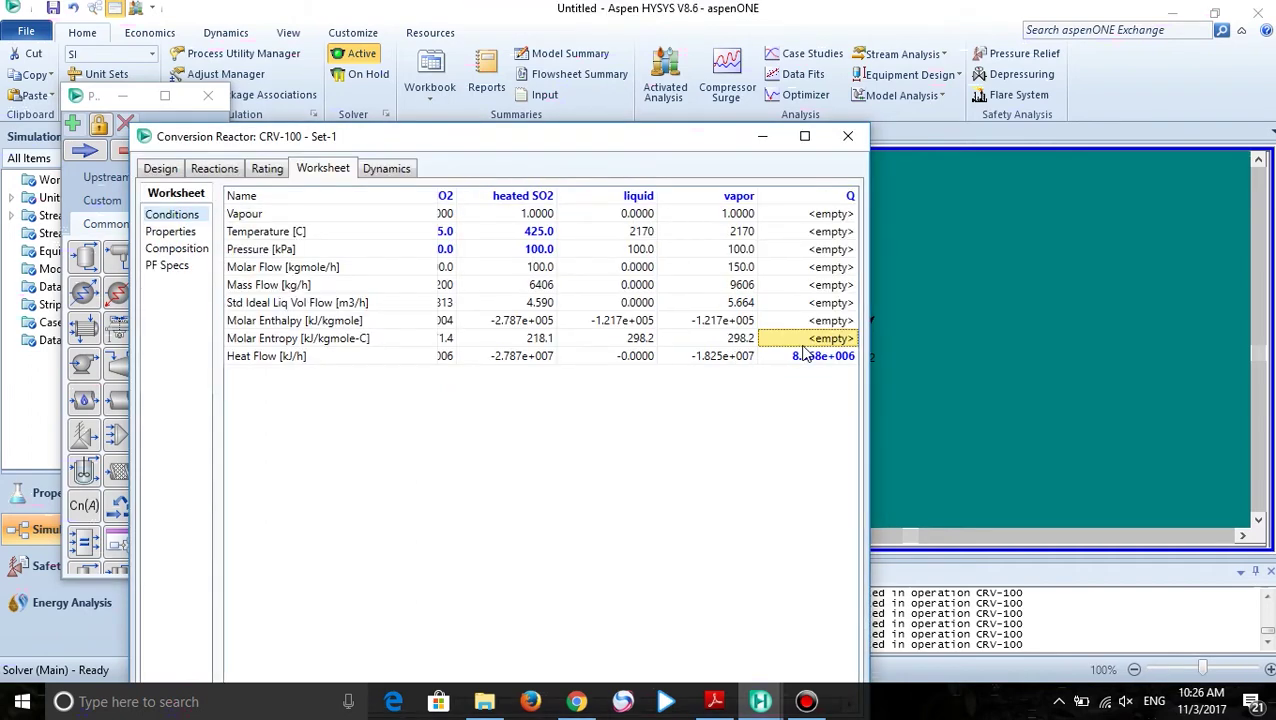
text(-2)
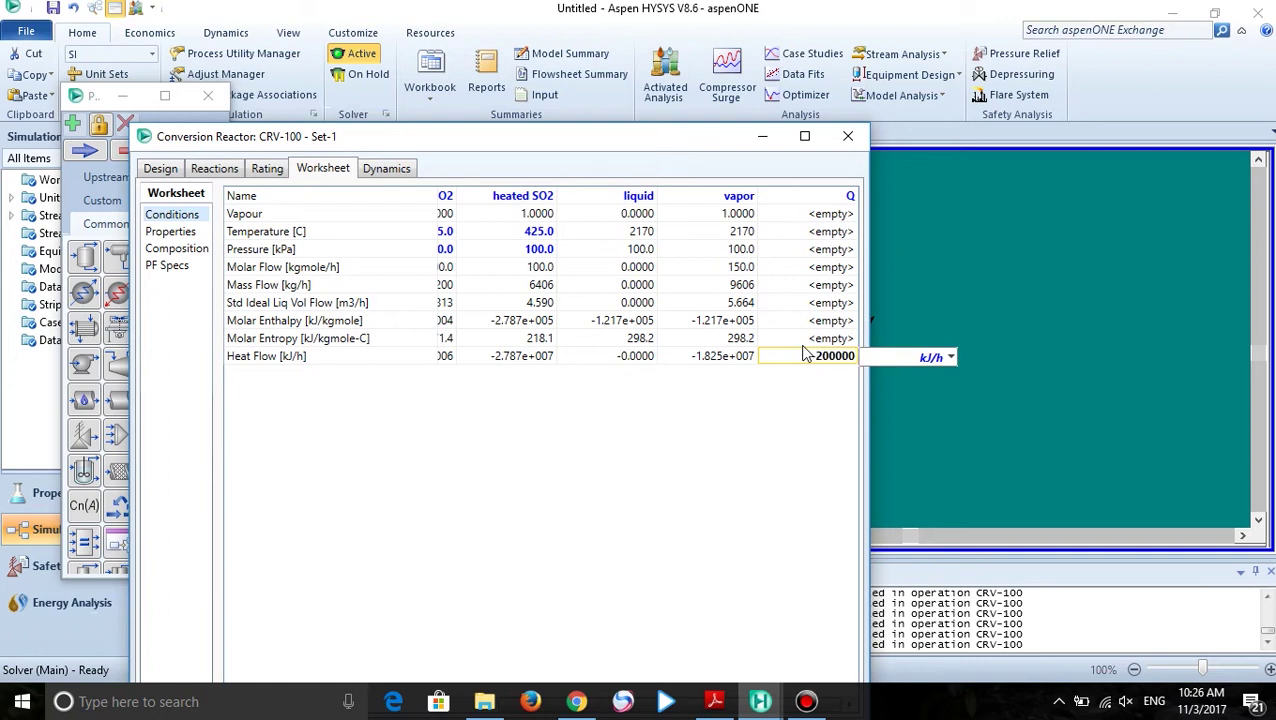
text(00000)
click(950, 357)
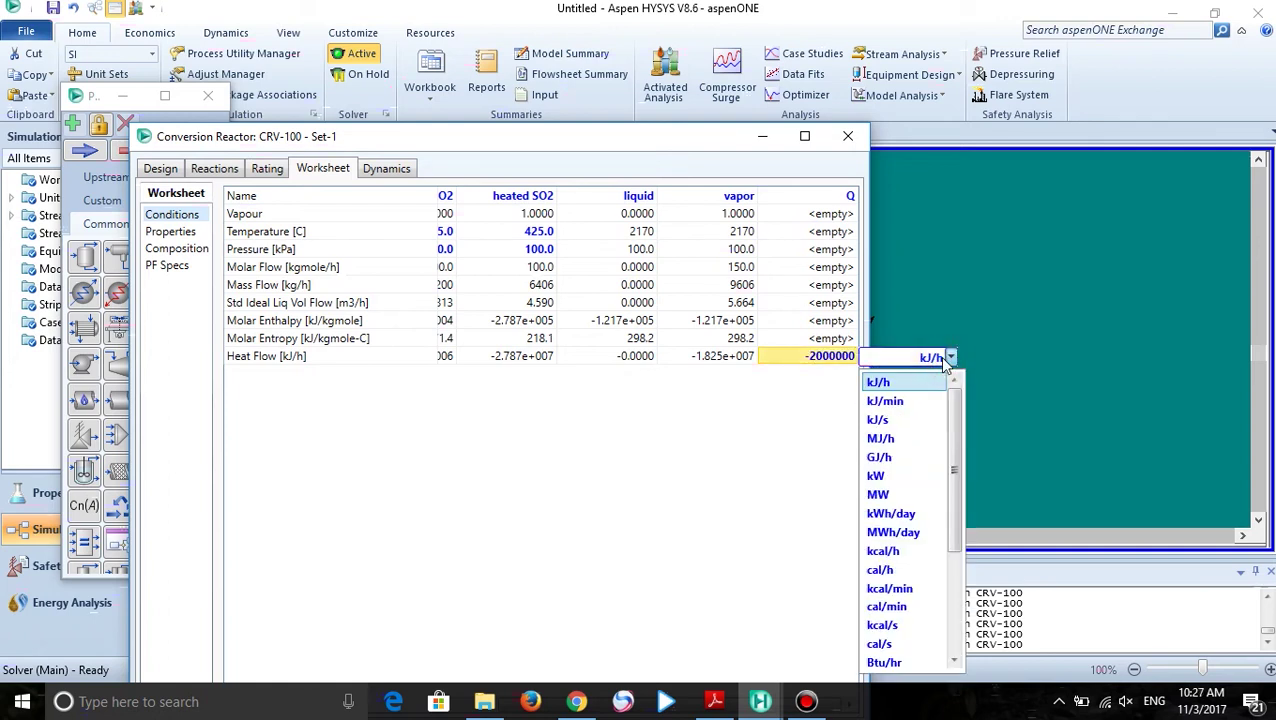
drag(956, 413, 930, 467)
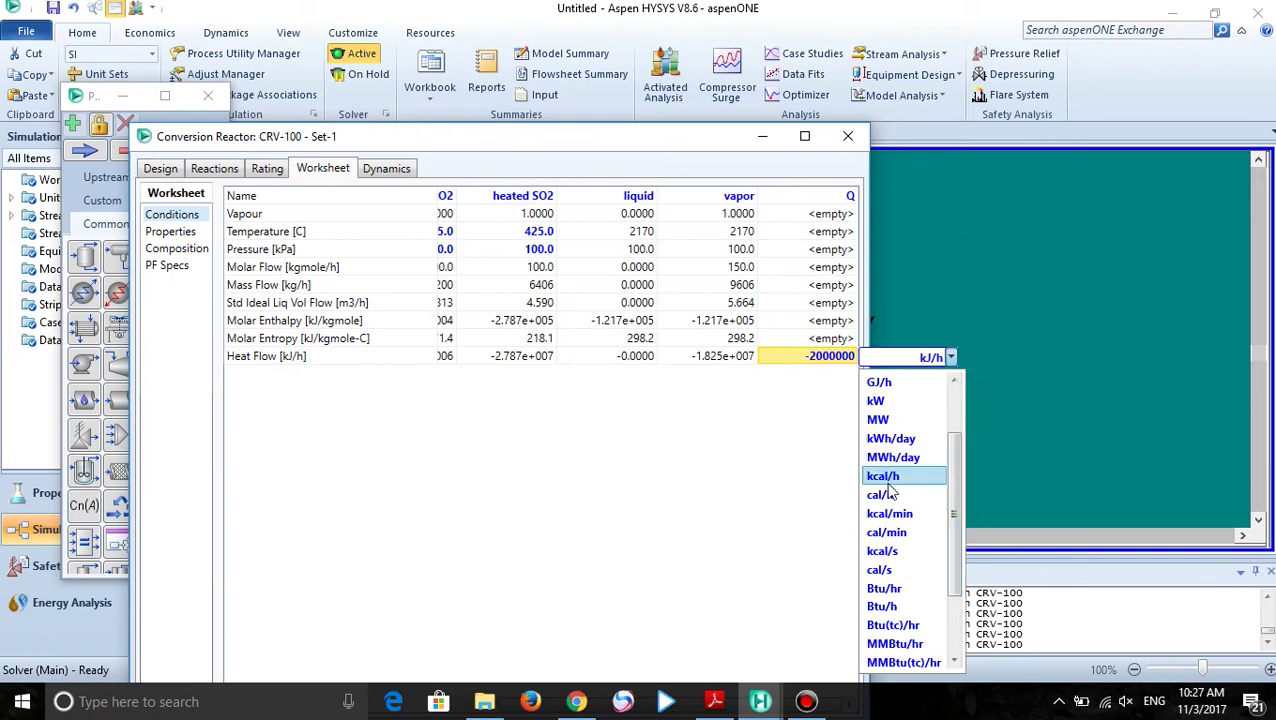
click(890, 487)
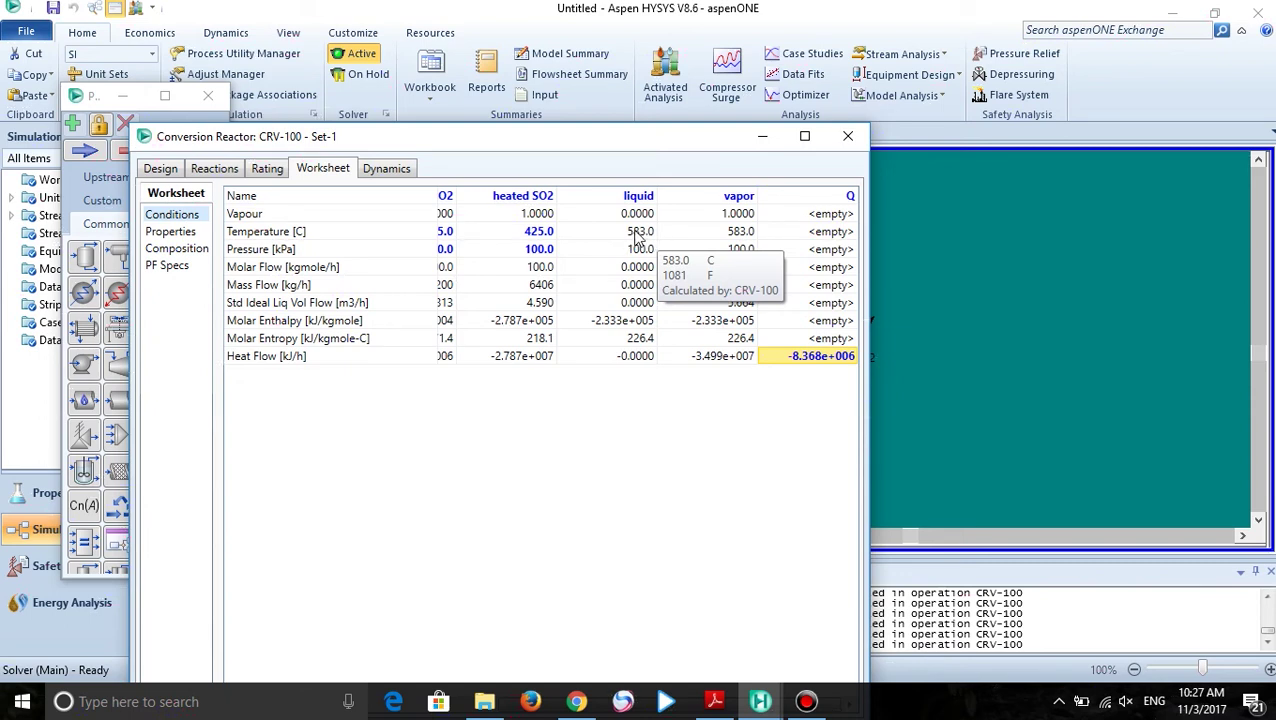
Close the reactor and connect exchanger E-100's shell side with vapor as the inlet and a new stream cooled vapor 1 as the outlet
click(848, 136)
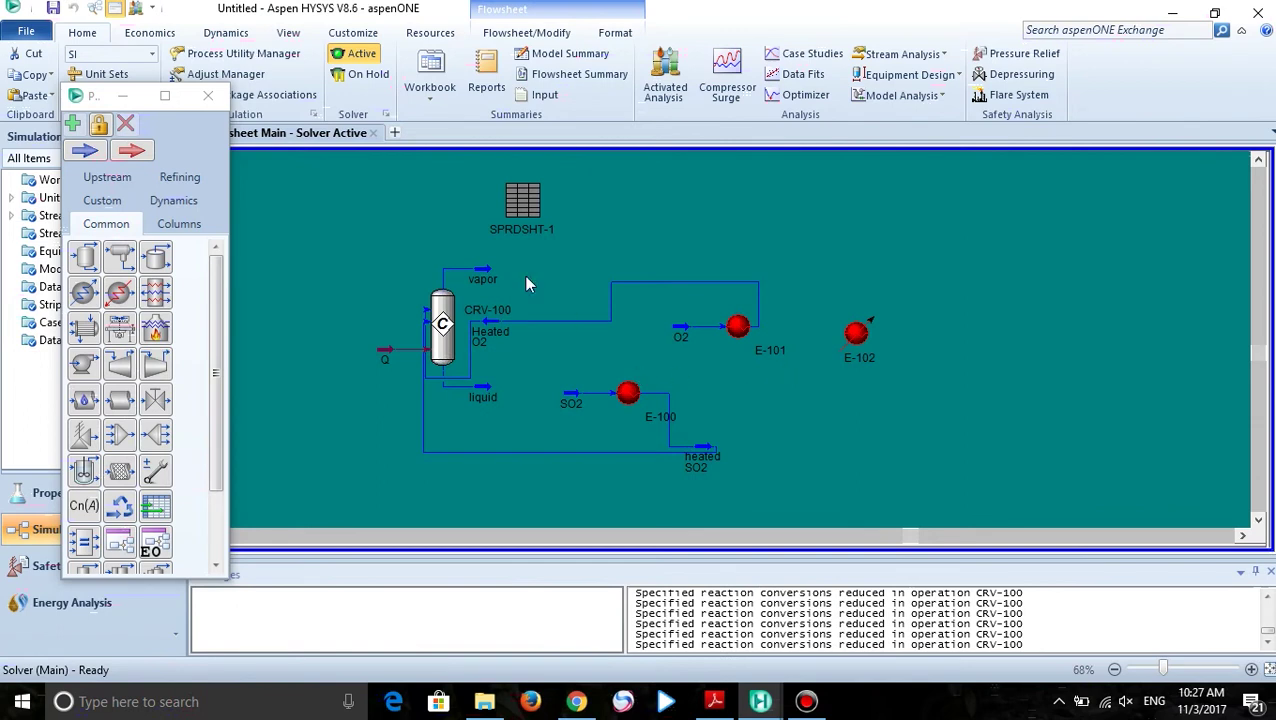
mouse_move(487, 285)
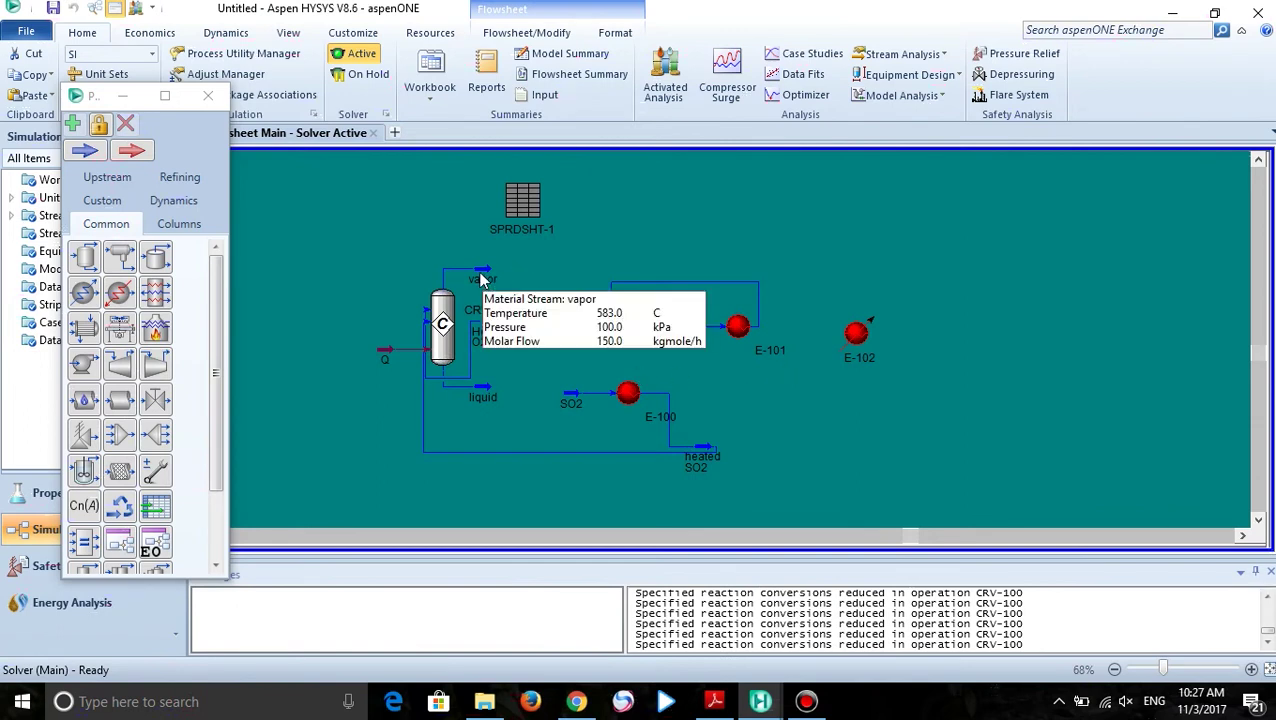
double_click(628, 393)
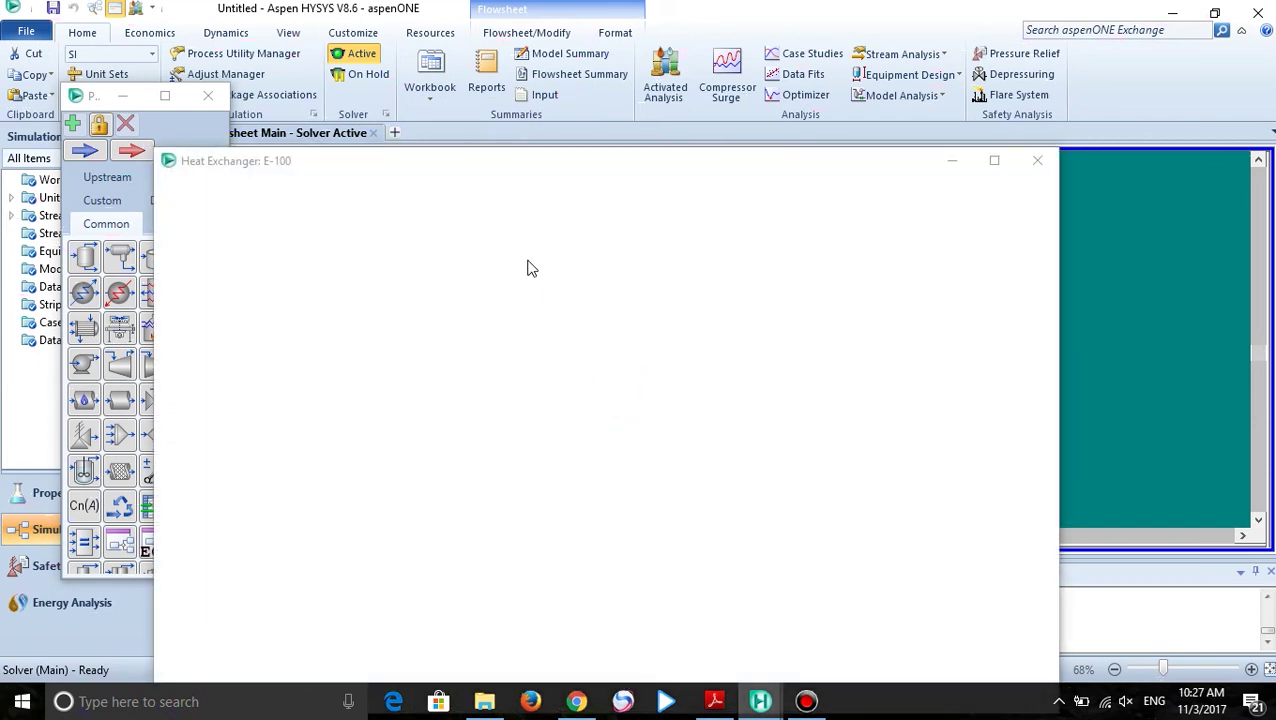
click(205, 193)
click(878, 246)
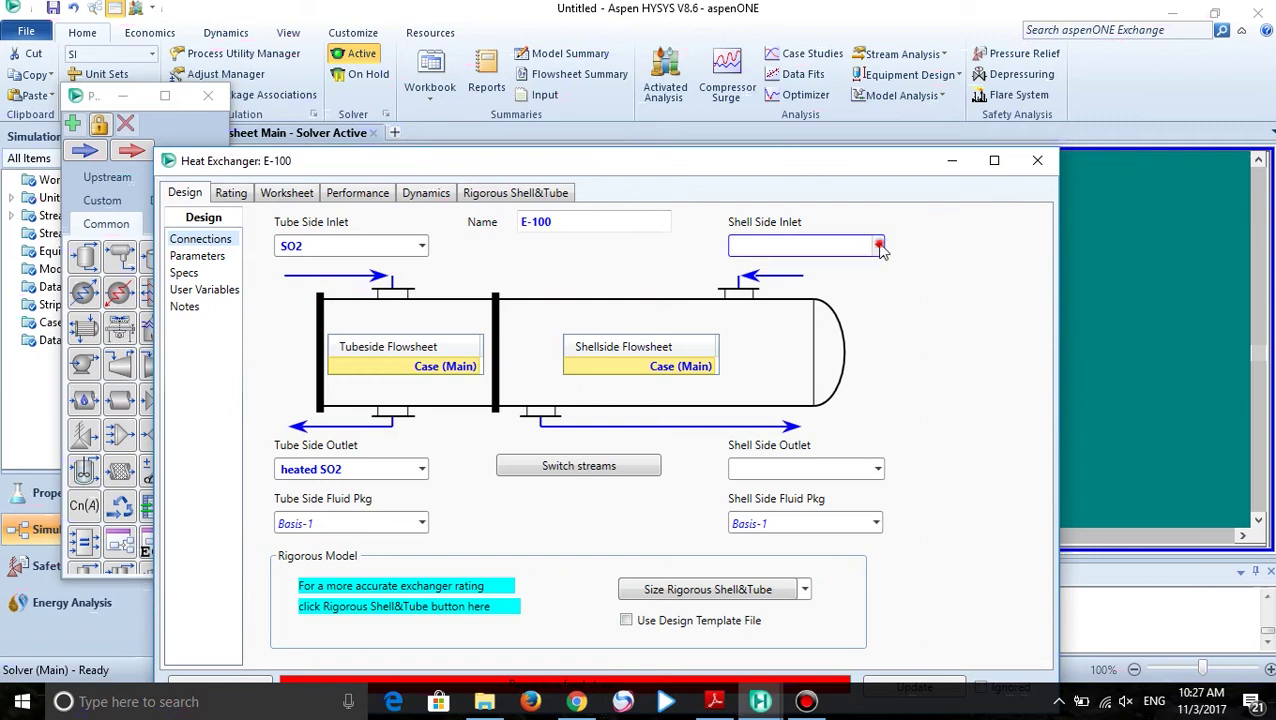
click(795, 291)
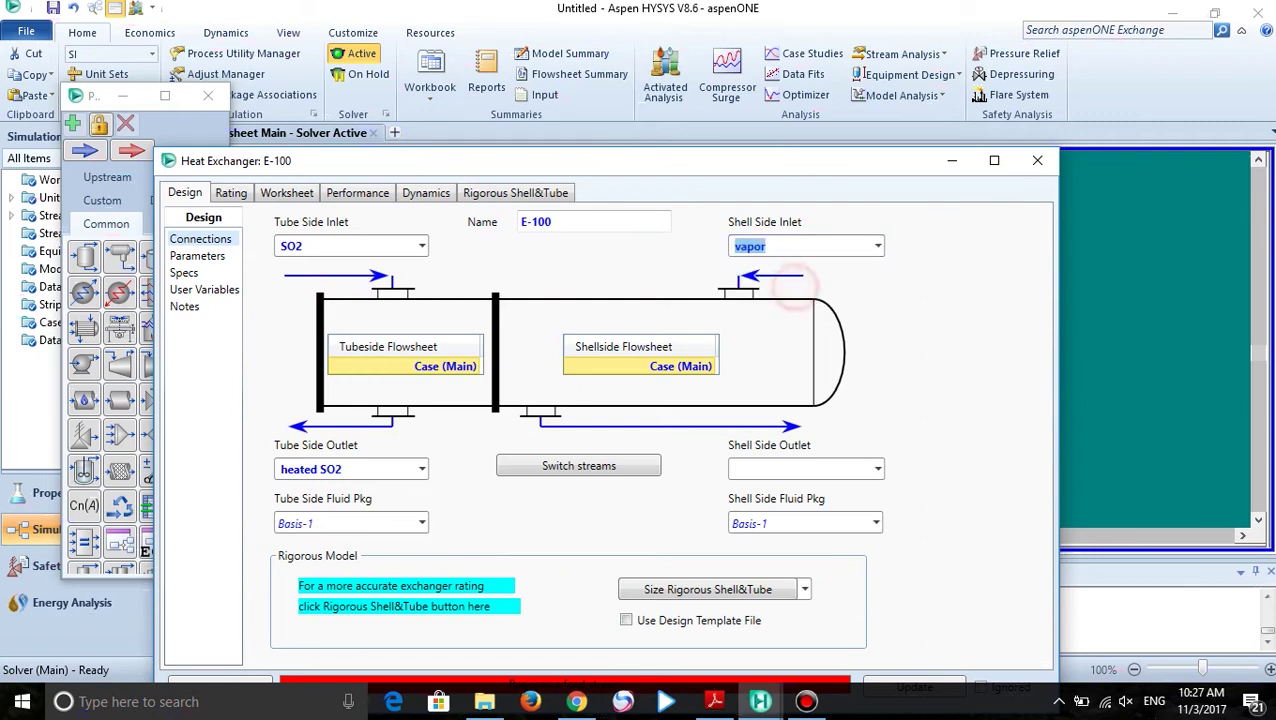
click(760, 465)
text(cooled v)
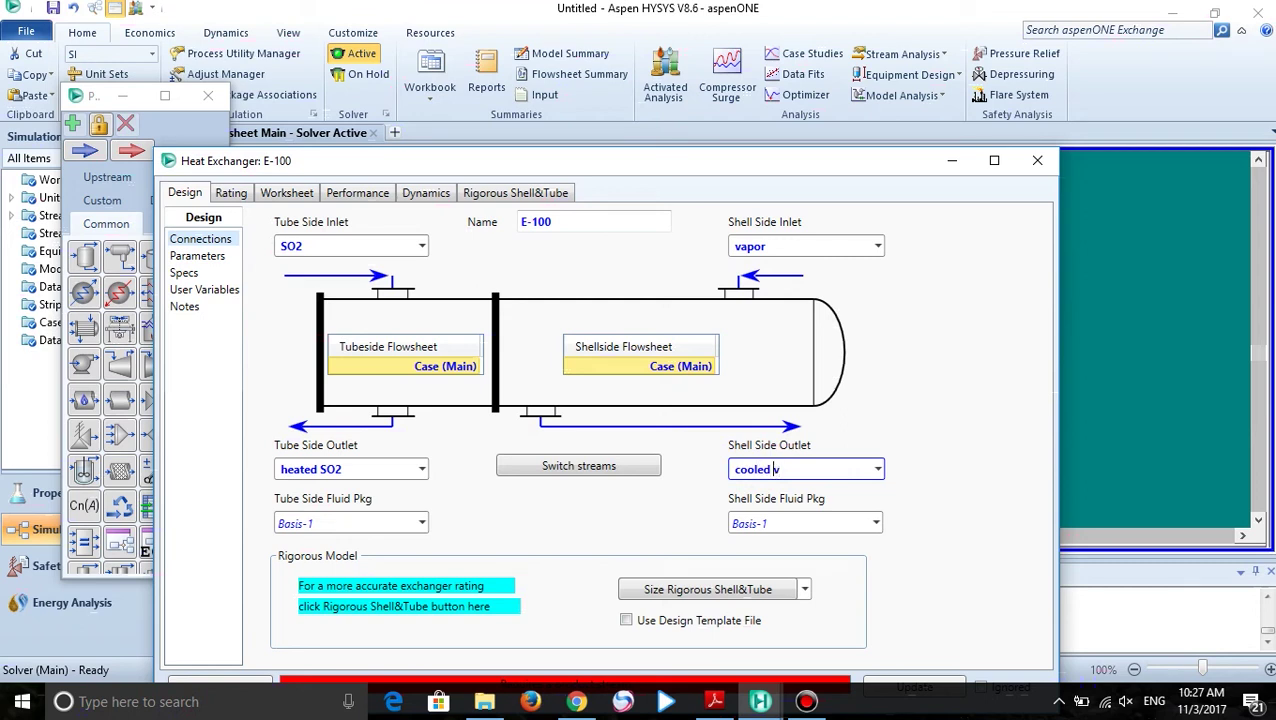
text(apor 1)
key(Return)
Set the pressure of stream cooled vapor 1 to 100 kPa in exchanger E-100's stream conditions and close the exchanger
click(357, 193)
click(300, 193)
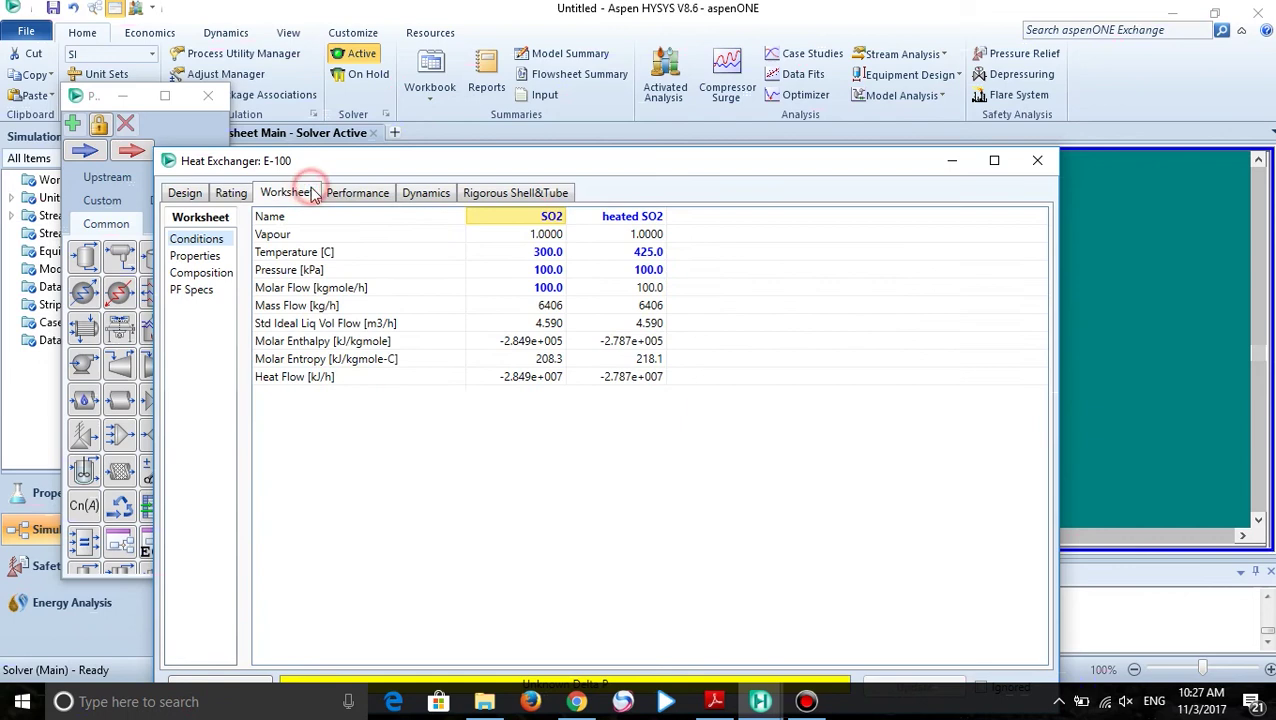
click(830, 269)
text(100)
key(Return)
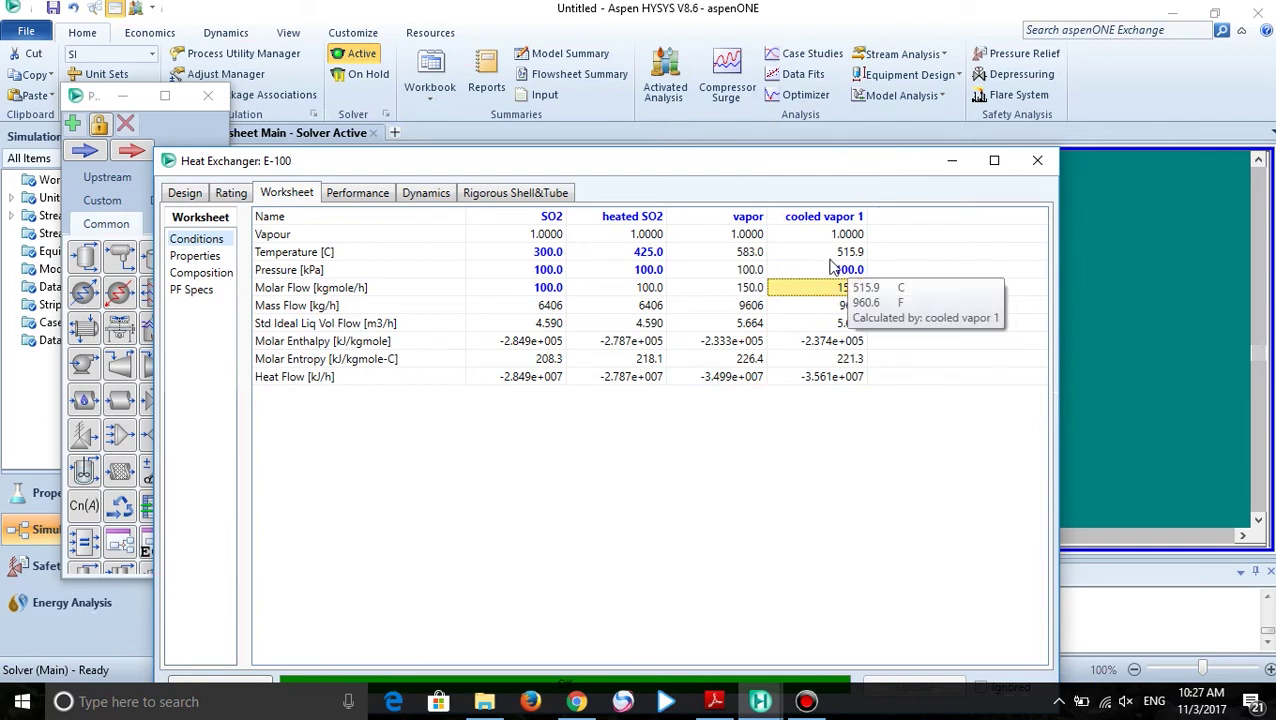
click(1037, 160)
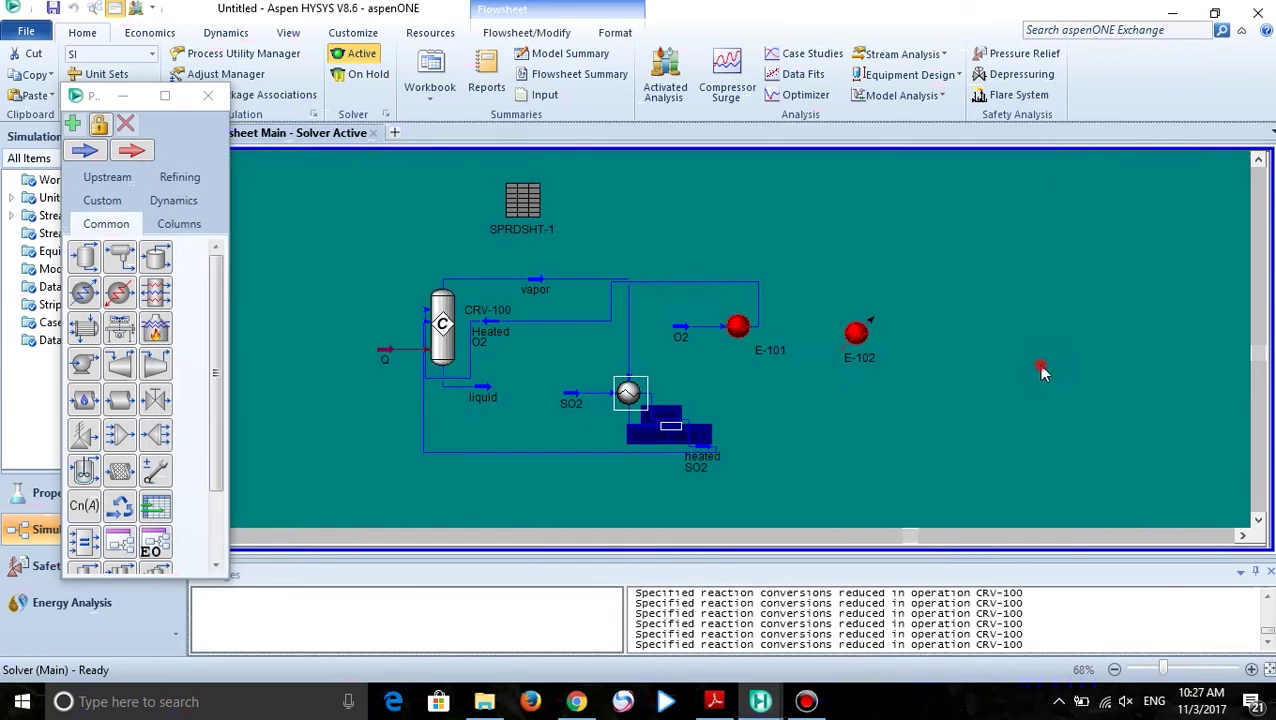
Rearrange the flowsheet by moving stream heated SO2 down and away from E-100 and exchanger E-101 up above its old place
click(705, 455)
drag(705, 455, 757, 497)
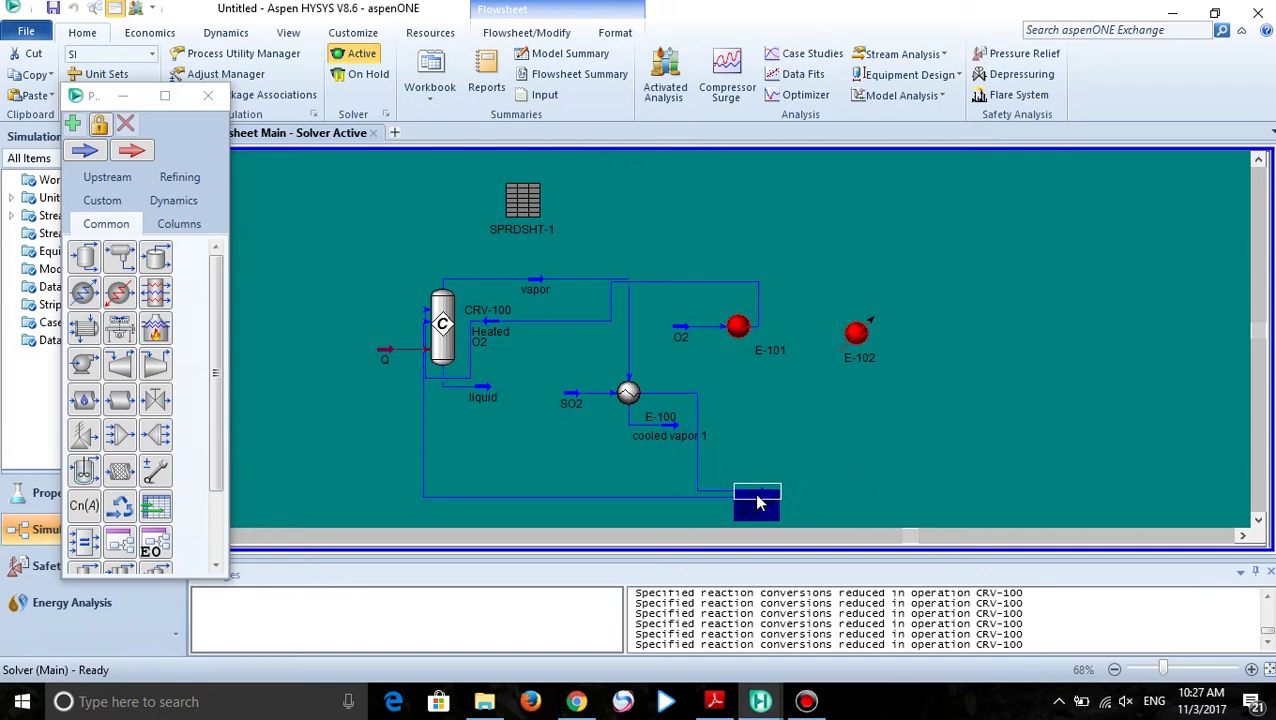
click(757, 348)
drag(757, 348, 795, 245)
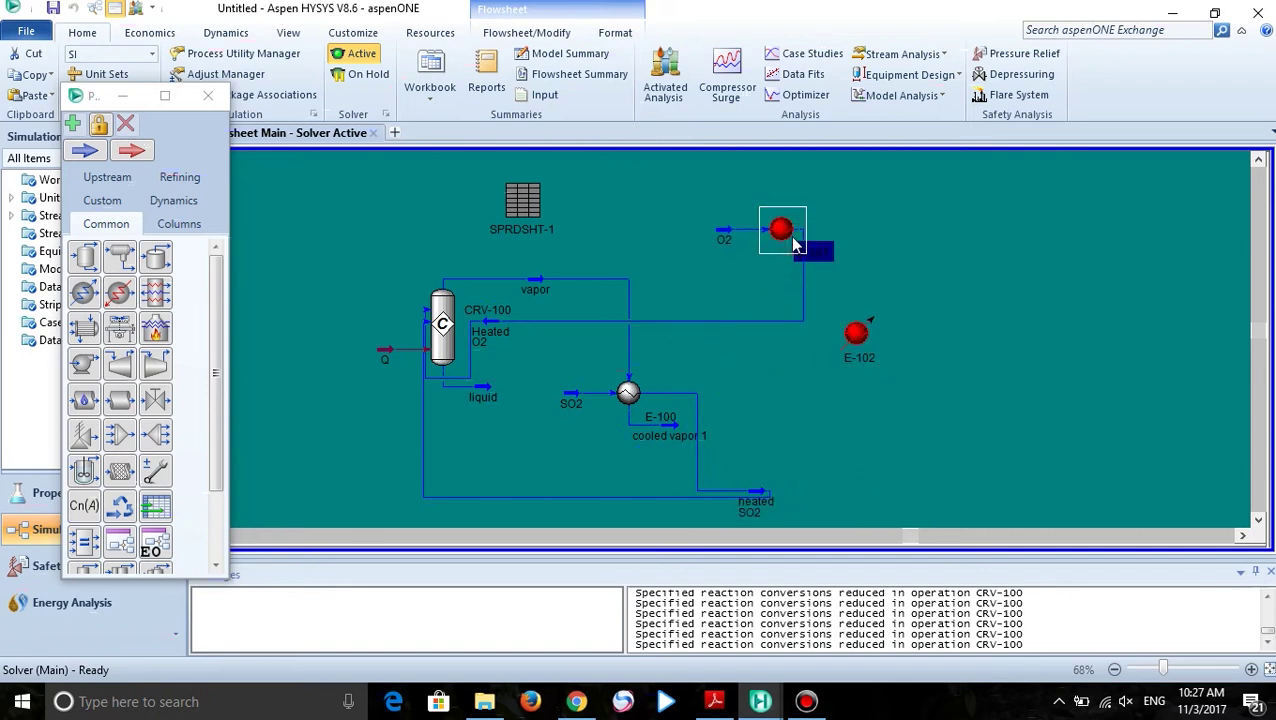
Connect exchanger E-101's shell side with cooled vapor 1 as the inlet and a new stream cooled vapor 2 as the outlet
double_click(783, 237)
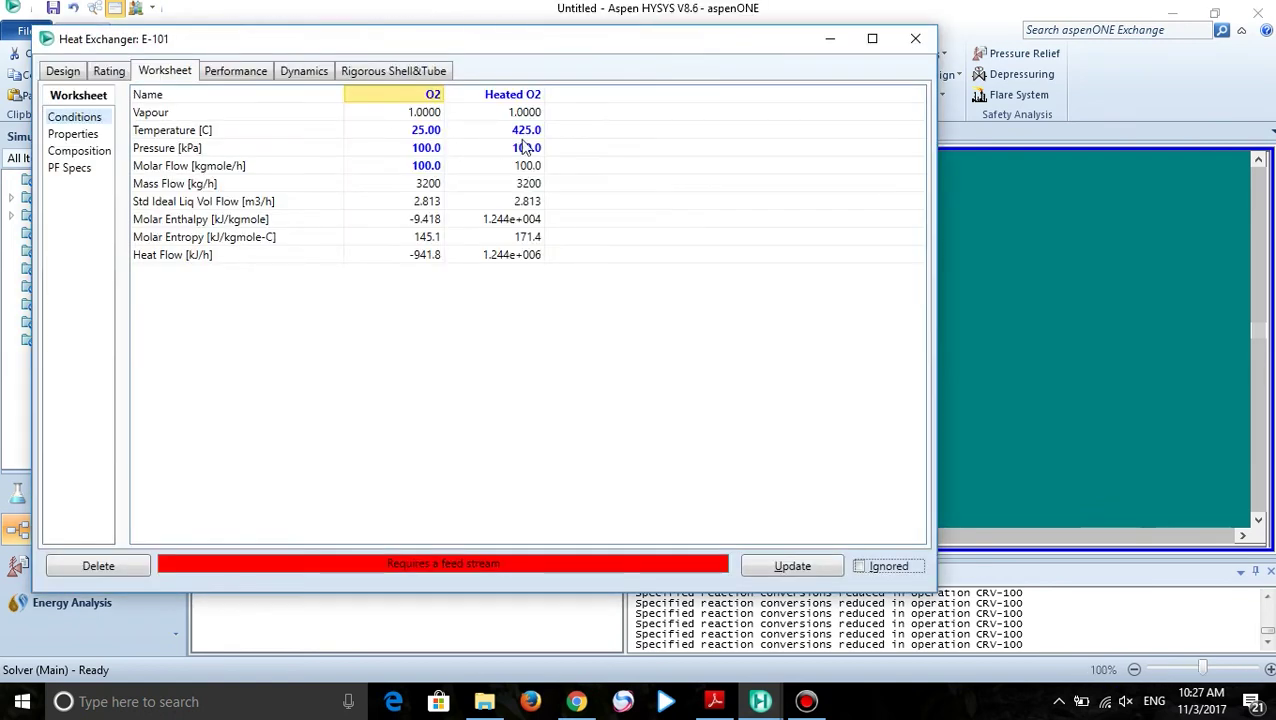
click(55, 74)
click(756, 124)
click(680, 151)
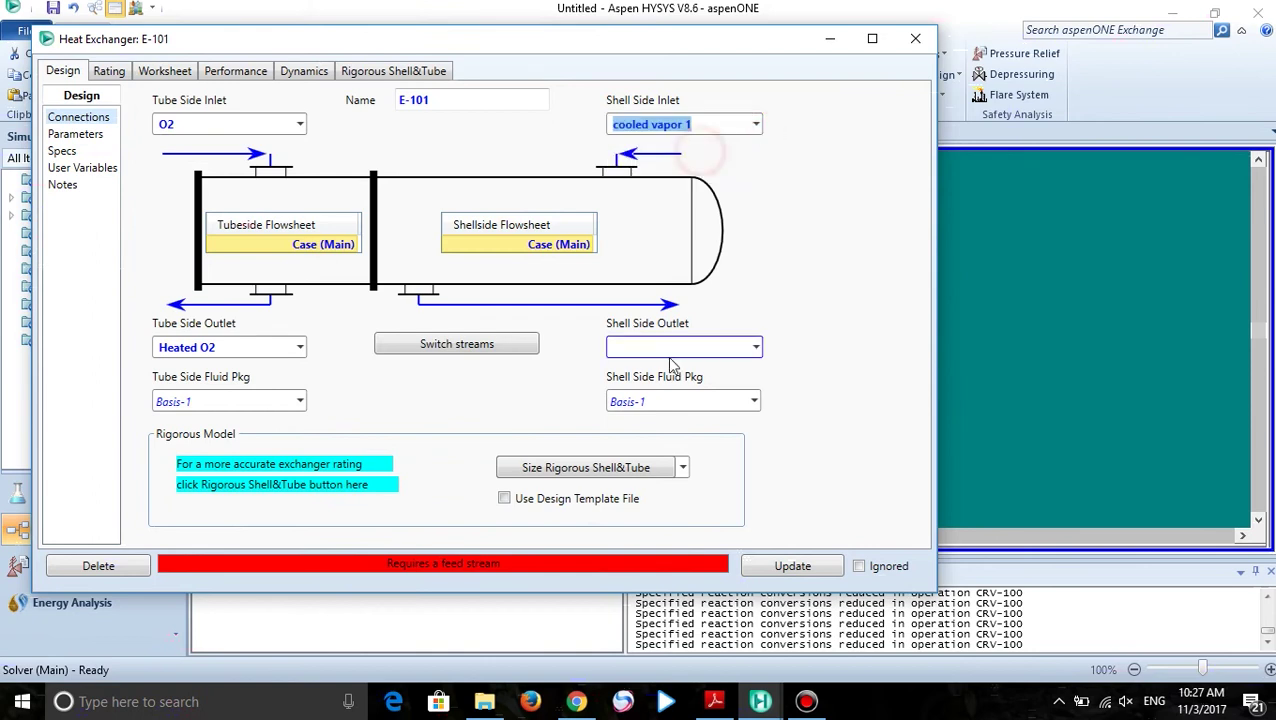
click(672, 346)
text(c)
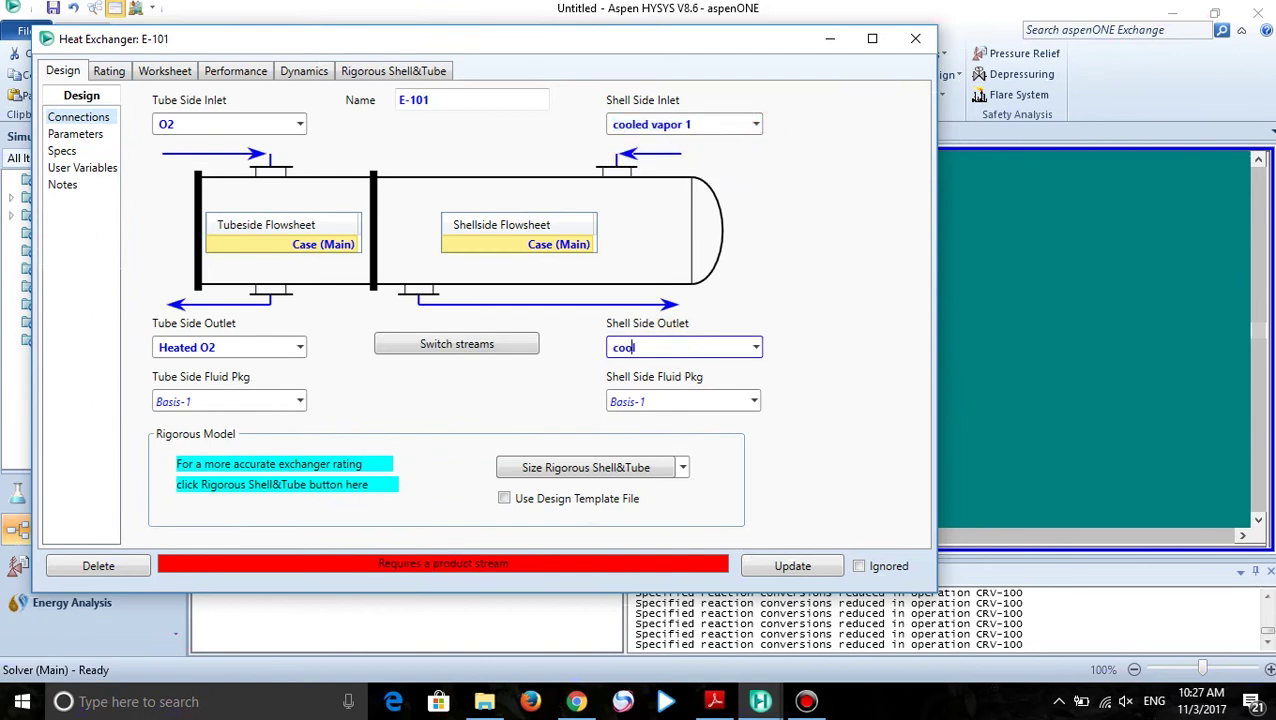
text(ooled vapor 2)
key(Return)
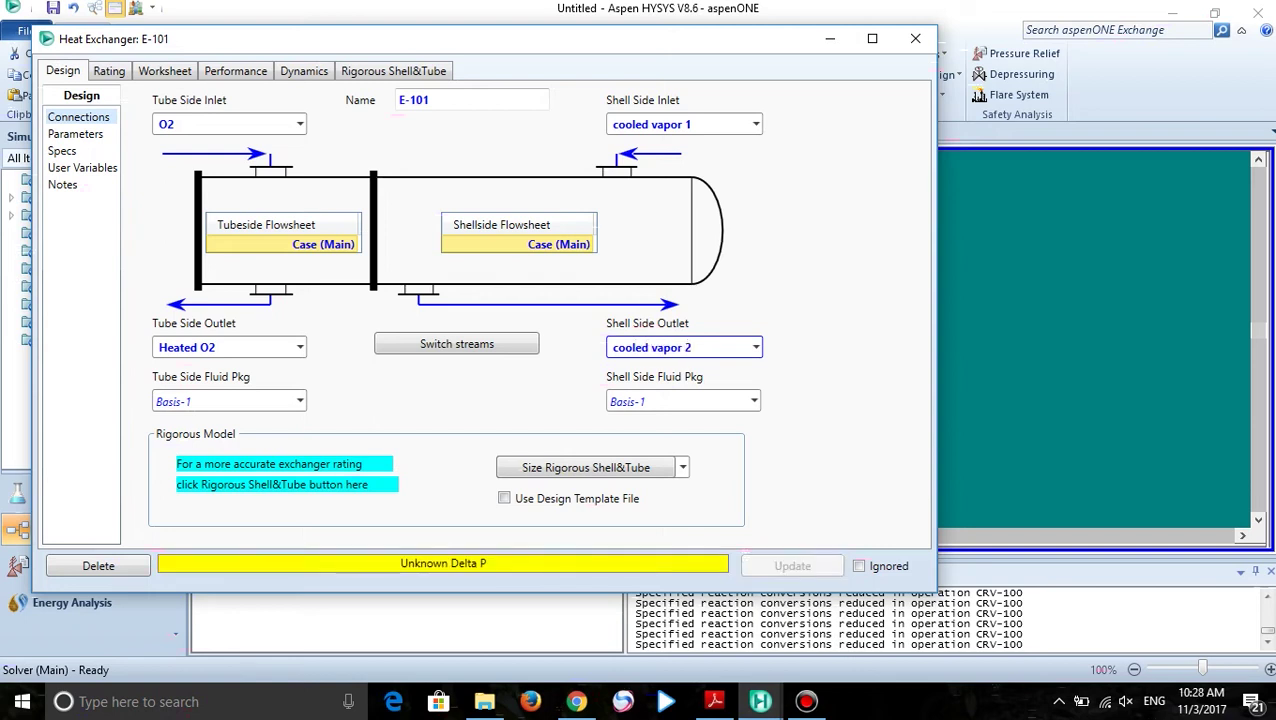
Set the pressure of stream cooled vapor 2 to 100 kPa in exchanger E-101's stream conditions
click(215, 72)
click(166, 71)
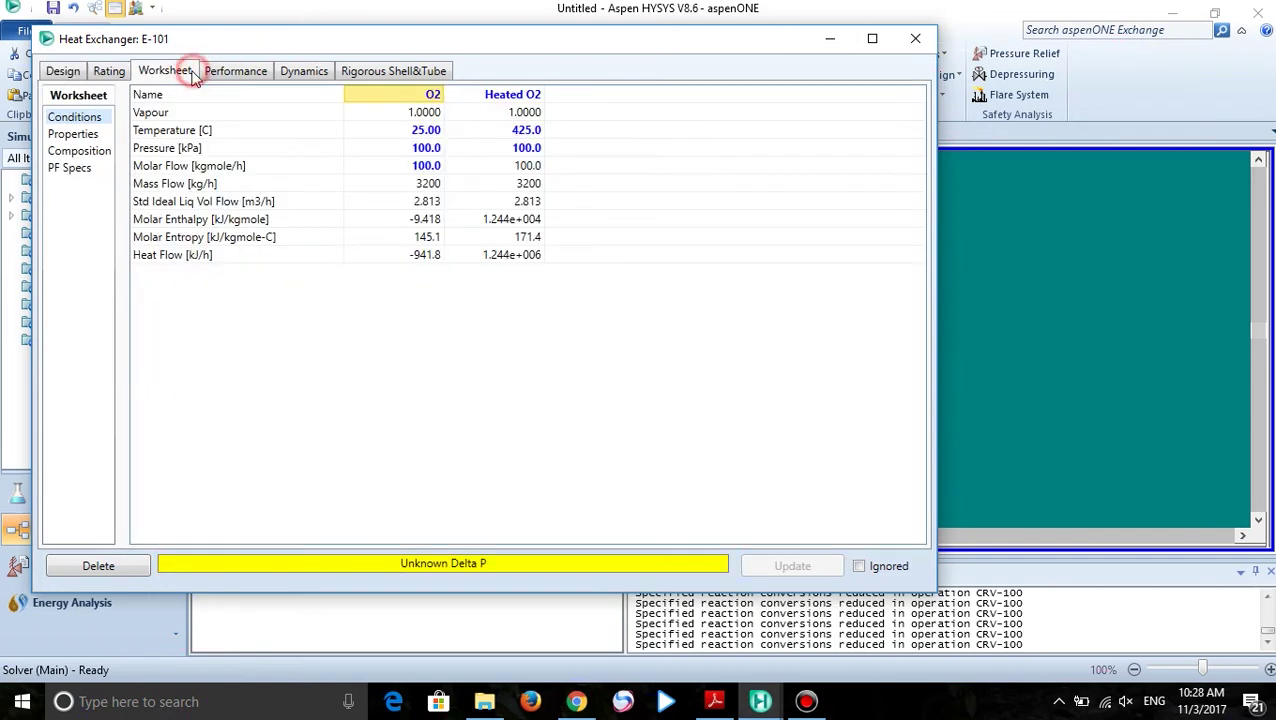
click(705, 148)
text(1)
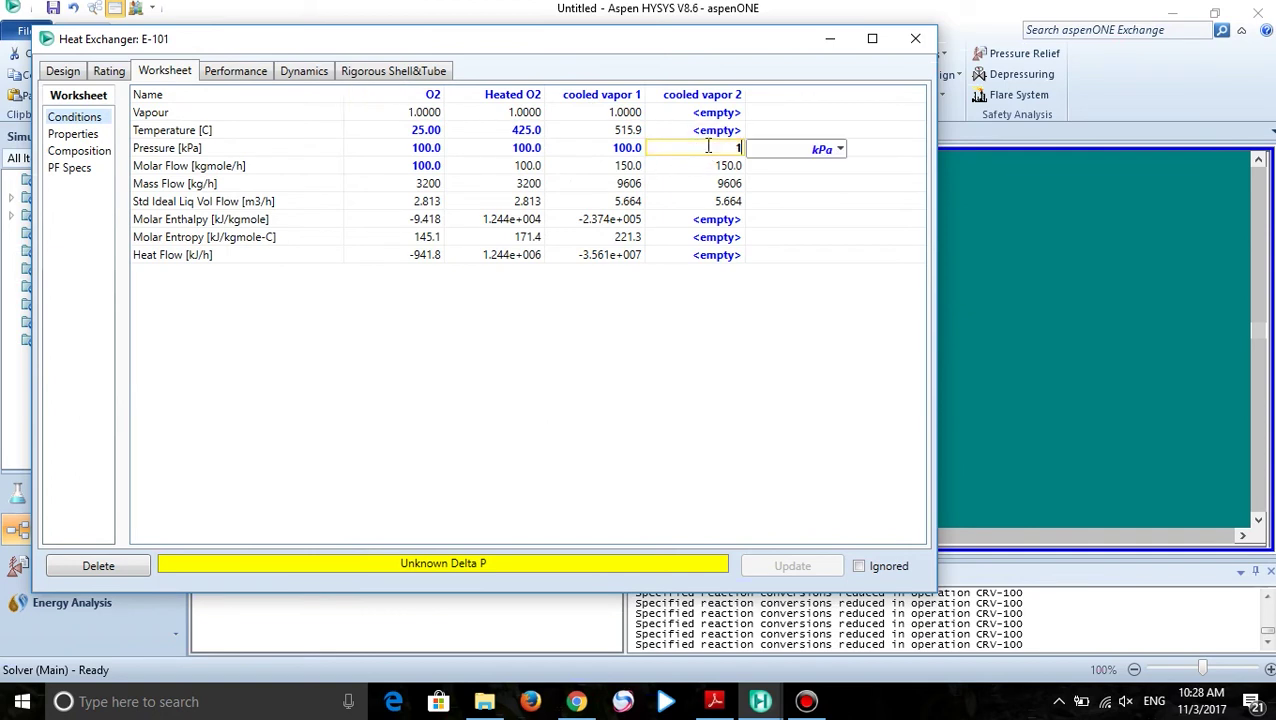
text(00)
key(Return)
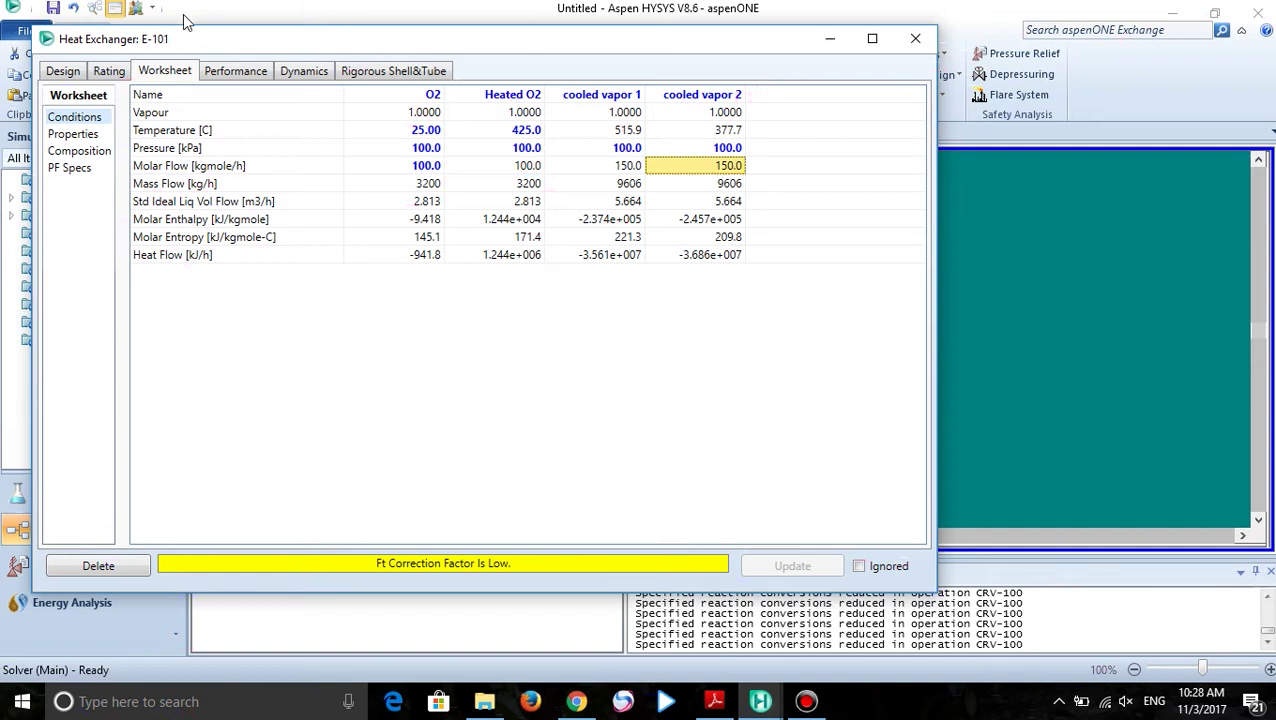
Turn off the Use Ft option in exchanger E-101's design parameters and close the exchanger
click(62, 72)
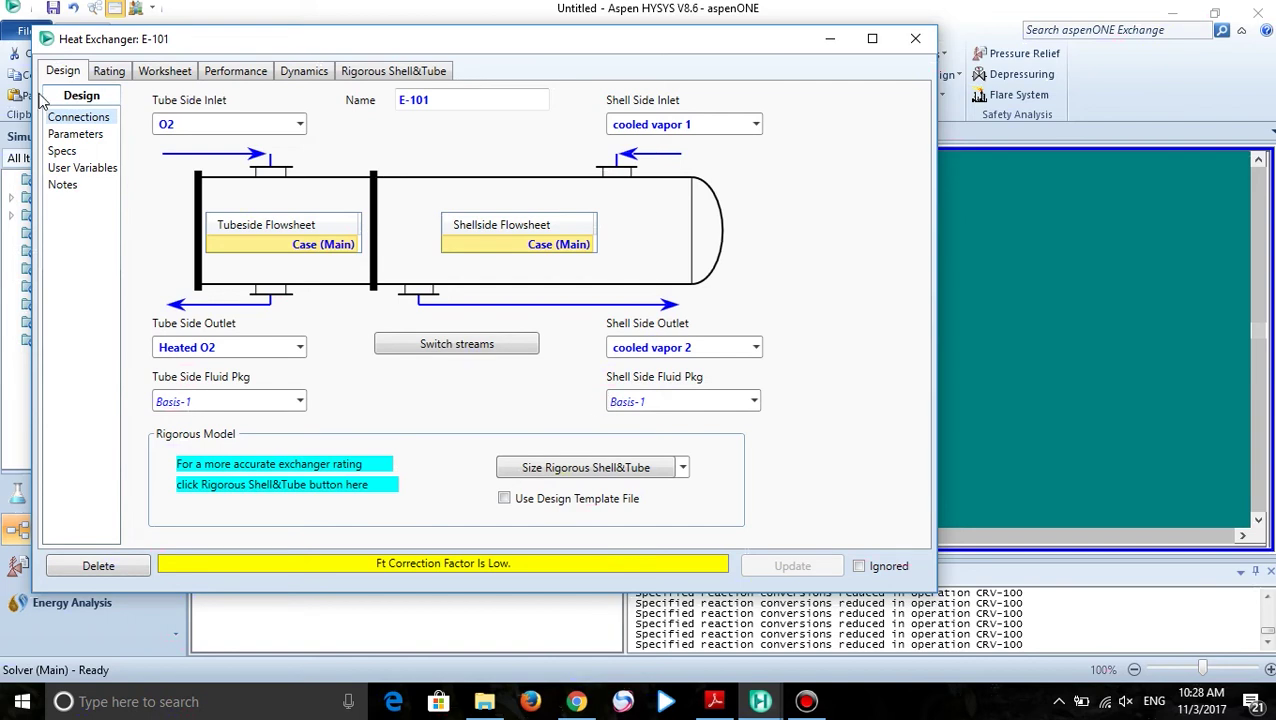
click(77, 135)
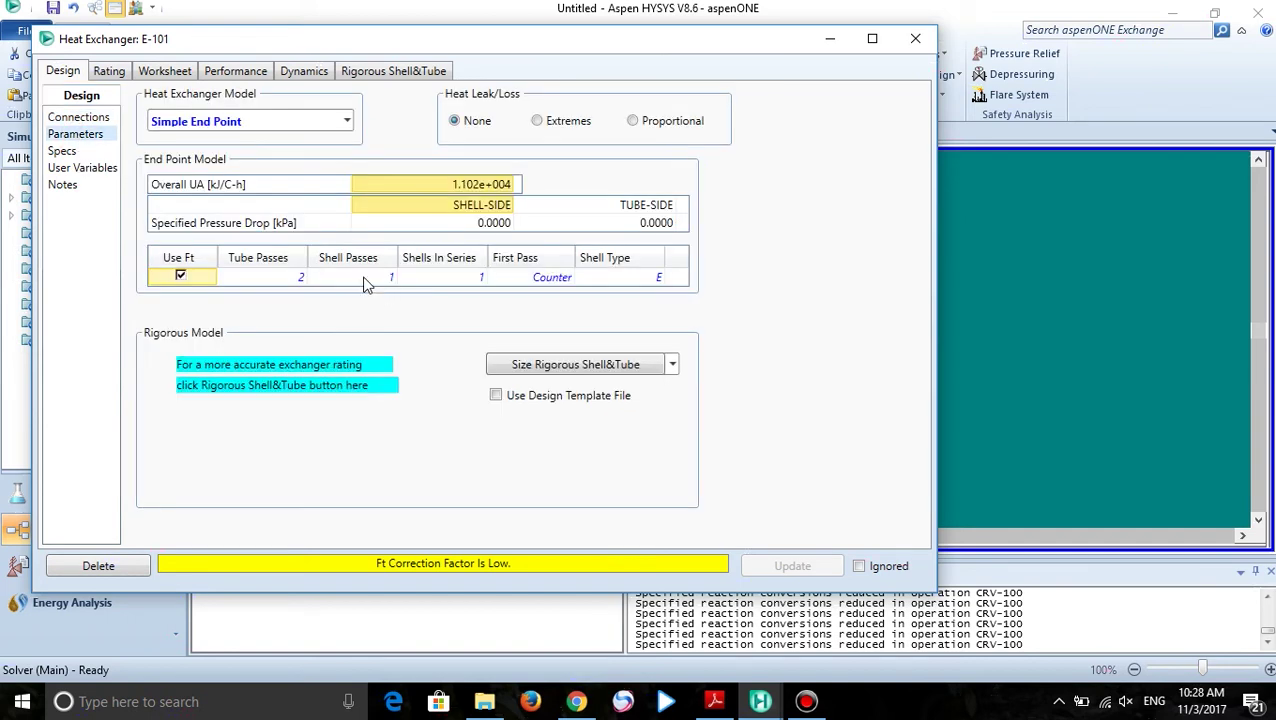
click(180, 277)
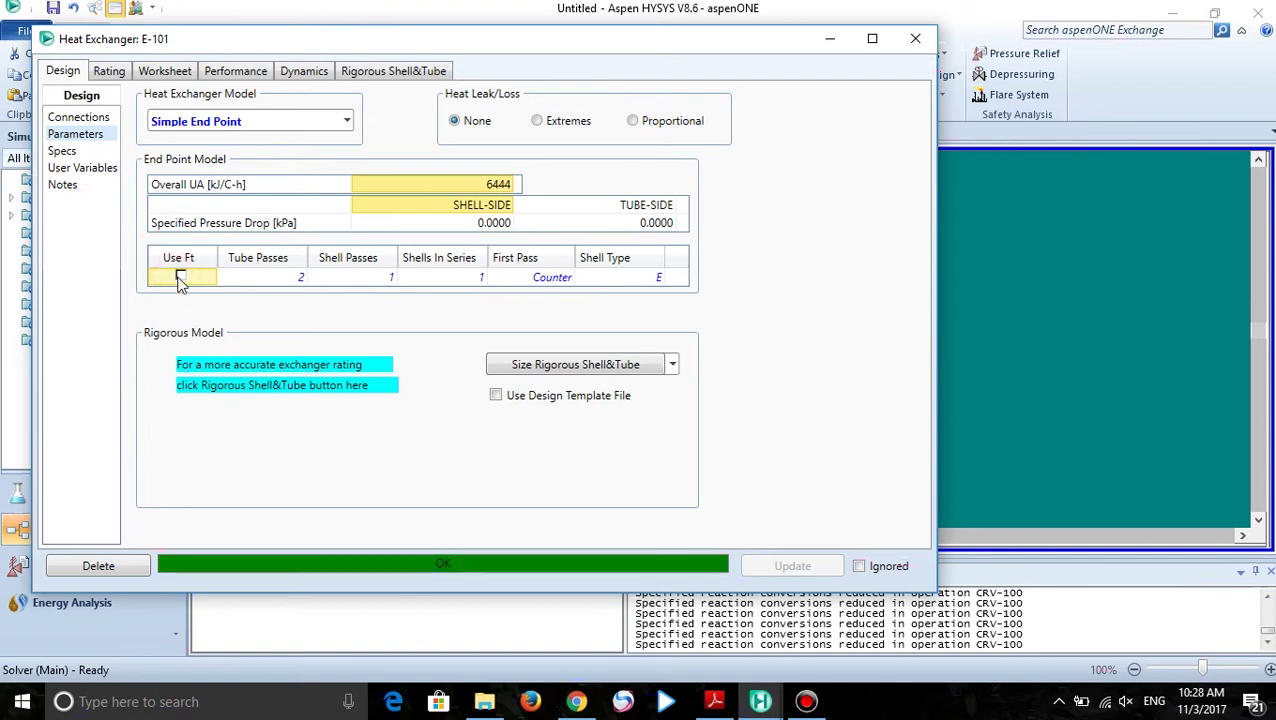
click(915, 38)
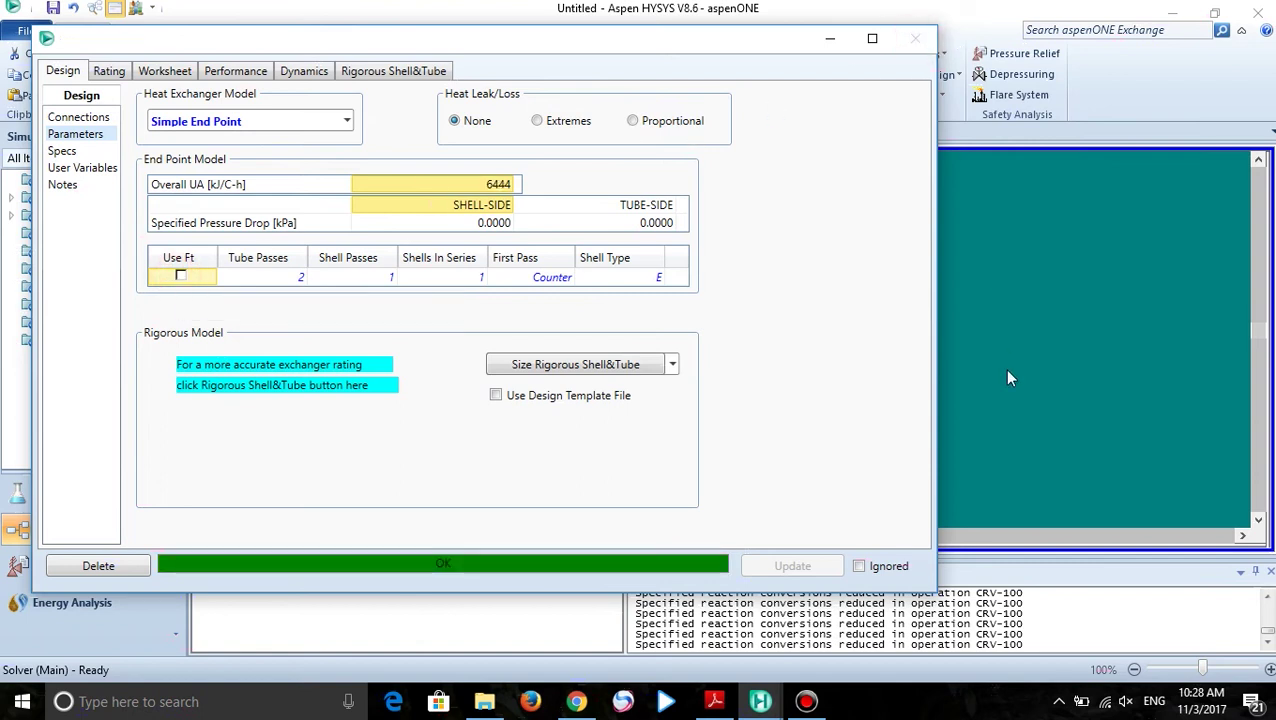
Move stream cooled vapor 2 on the flowsheet to just below exchanger E-101, beside E-102
mouse_move(842, 278)
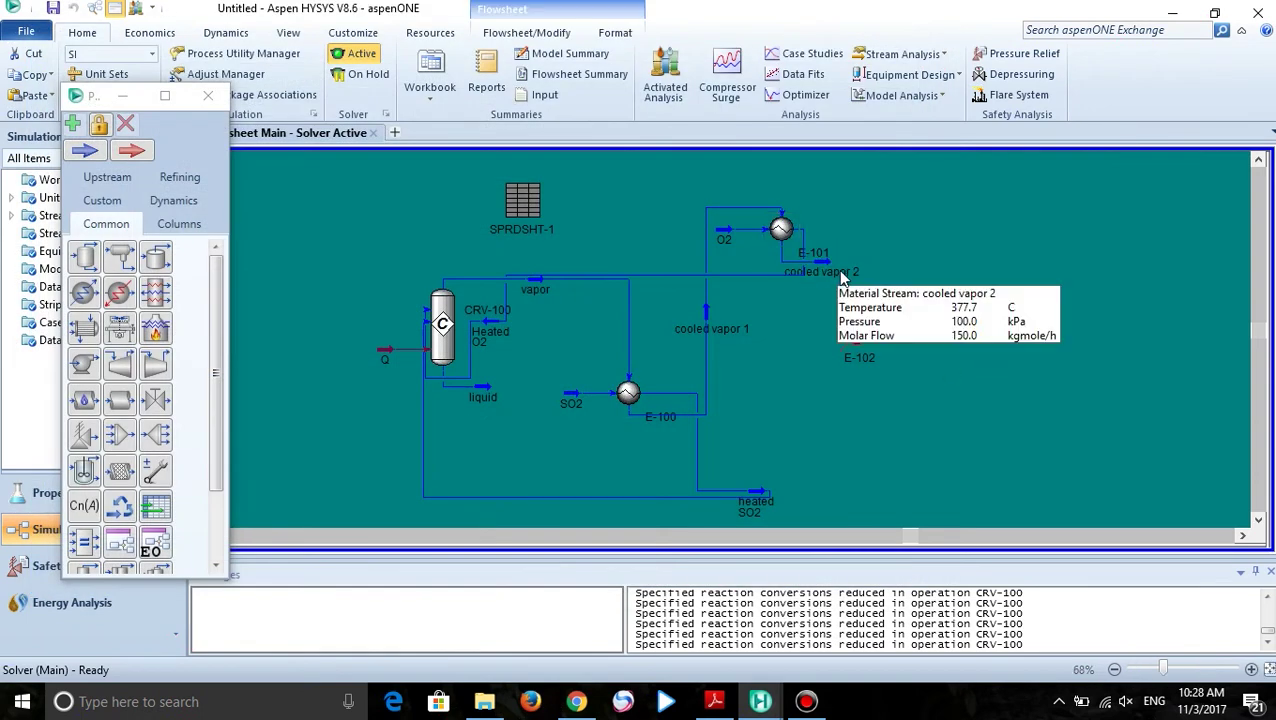
click(842, 278)
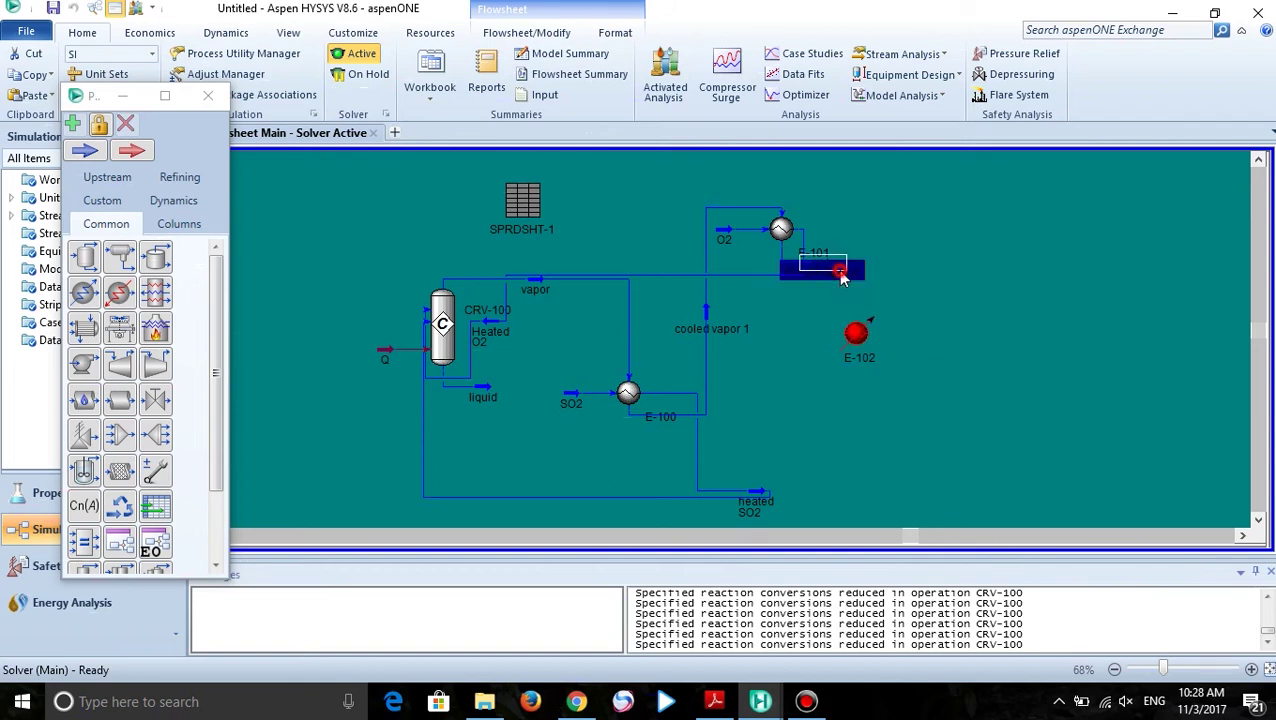
drag(812, 334, 812, 324)
click(963, 231)
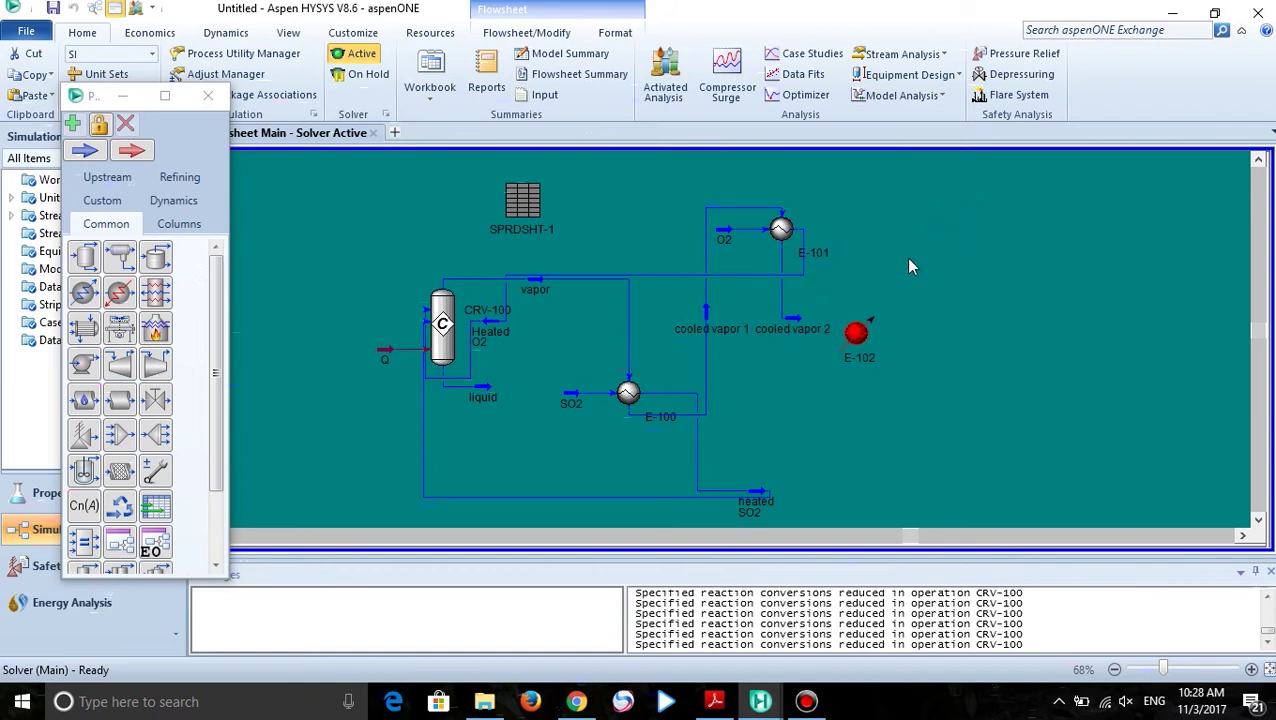
Check the conditions of feed stream O2 and the composition of stream cooled vapor 2, then close the stream
mouse_move(853, 360)
mouse_move(730, 248)
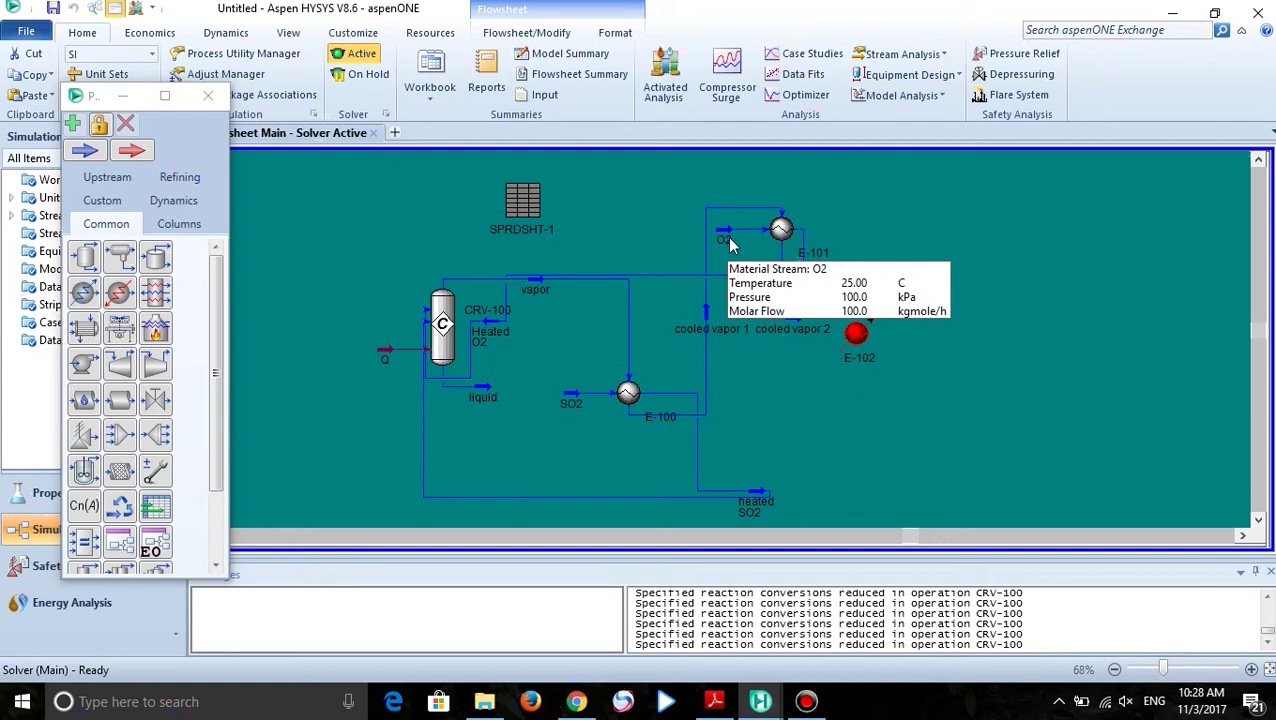
double_click(793, 320)
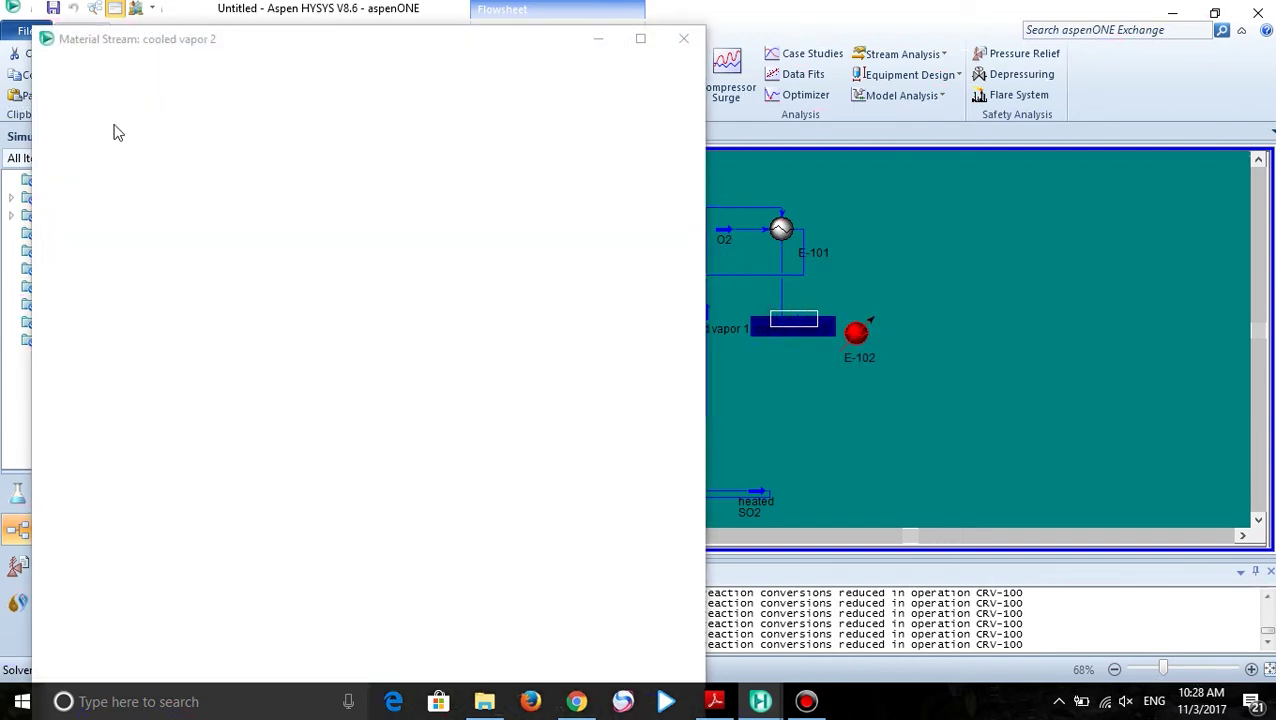
click(96, 149)
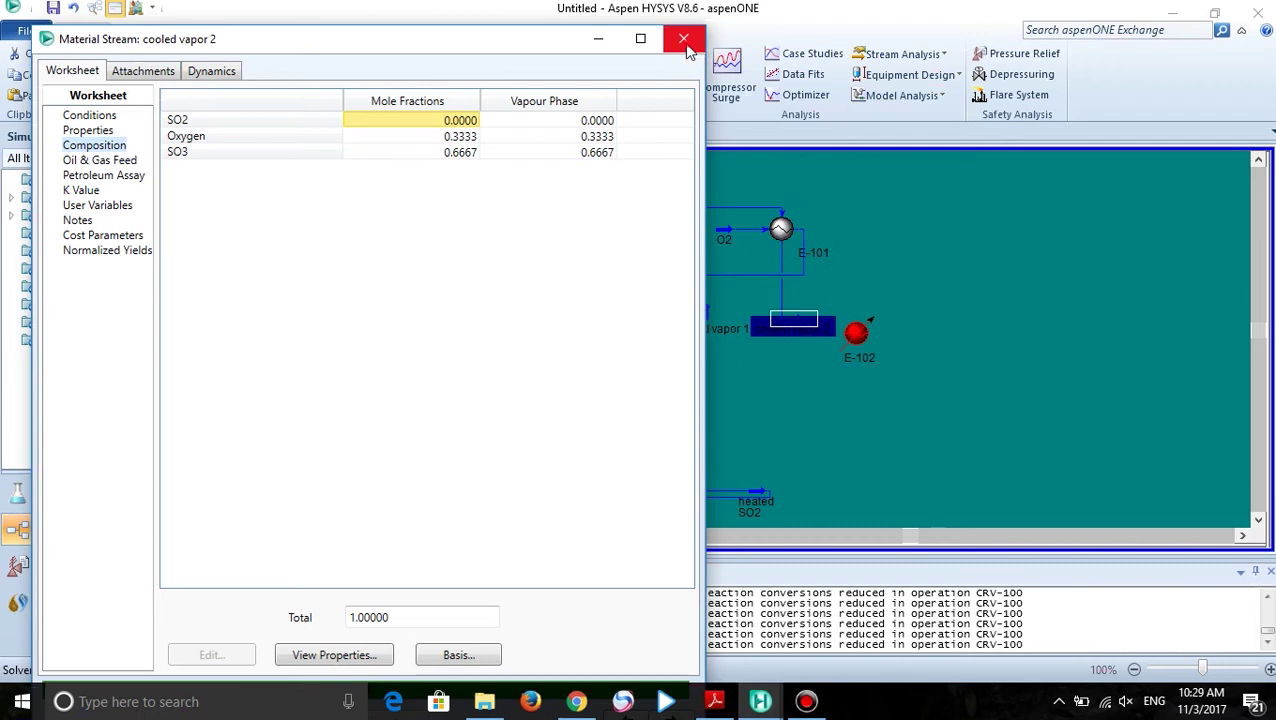
click(684, 42)
Open feed stream O2, set its pressure to 50 kPa and close the stream
mouse_move(760, 701)
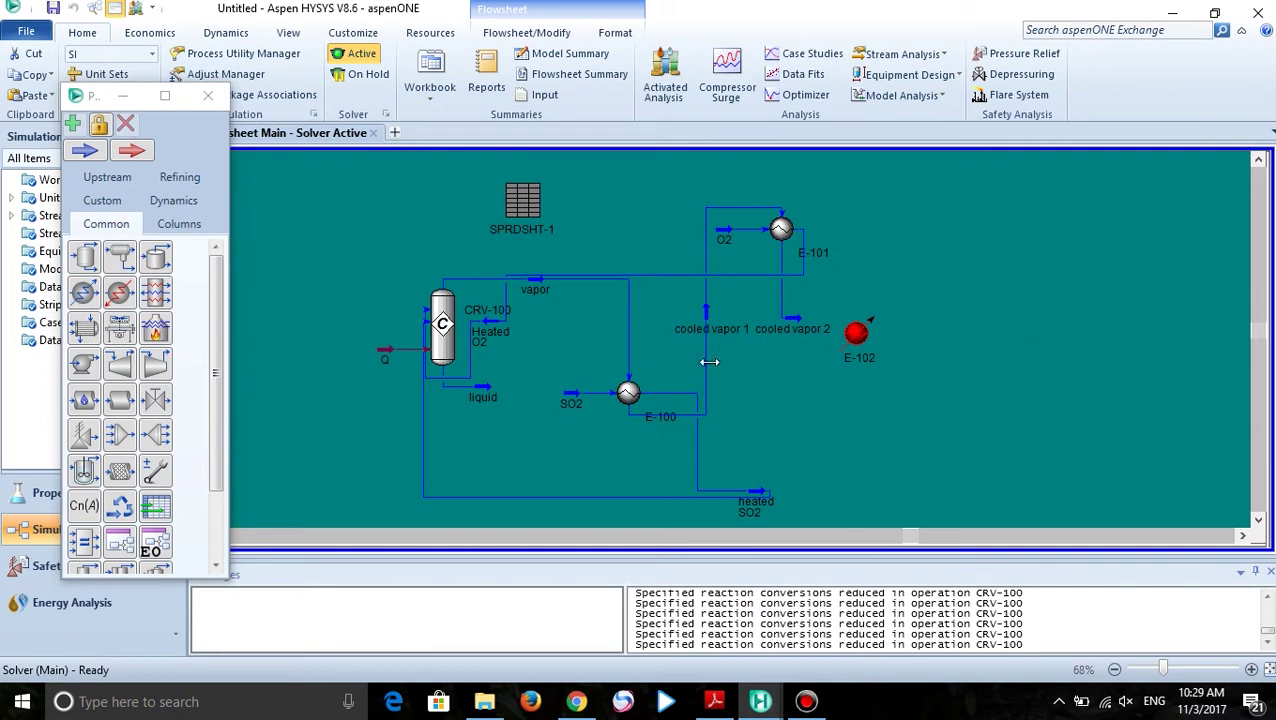
double_click(726, 238)
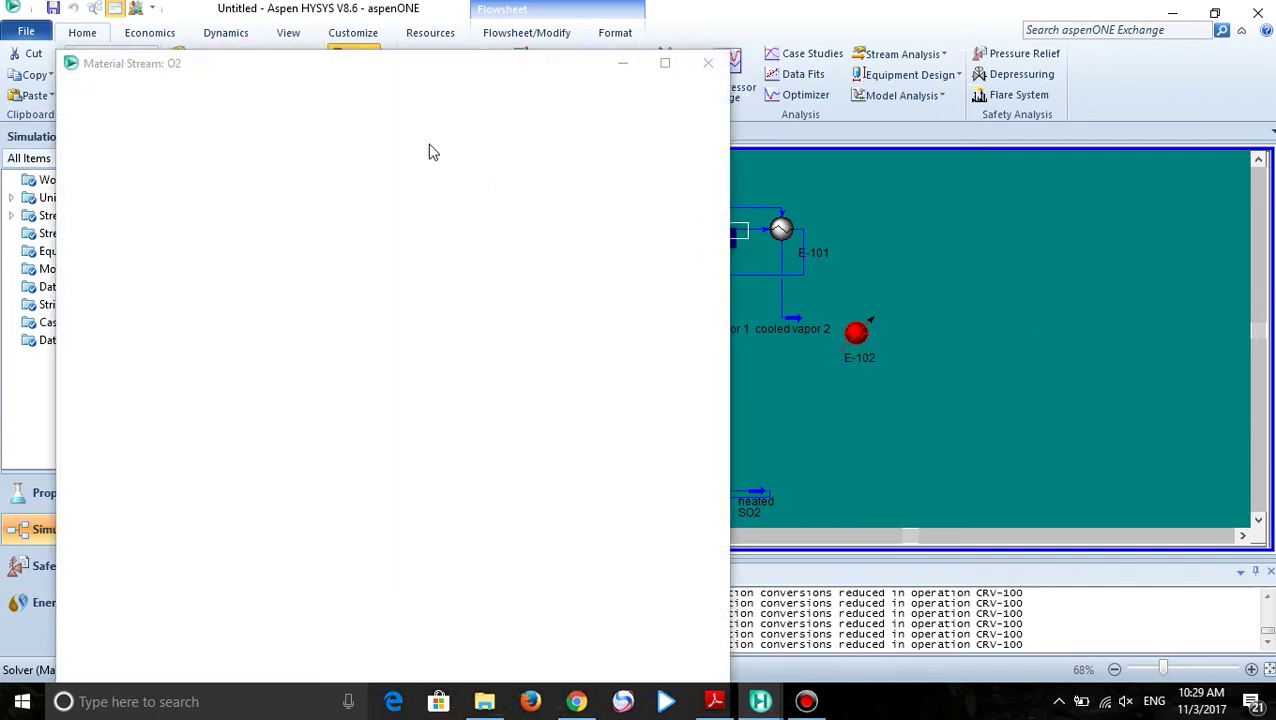
click(512, 175)
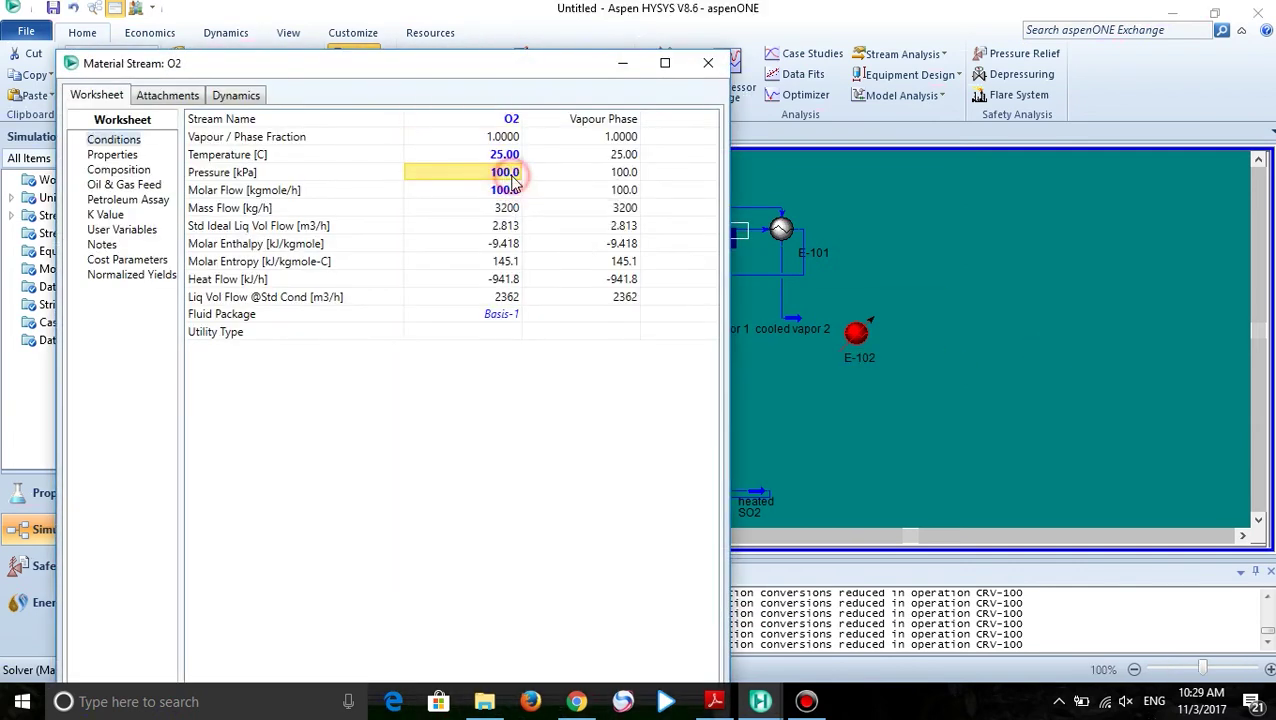
text(50)
key(Return)
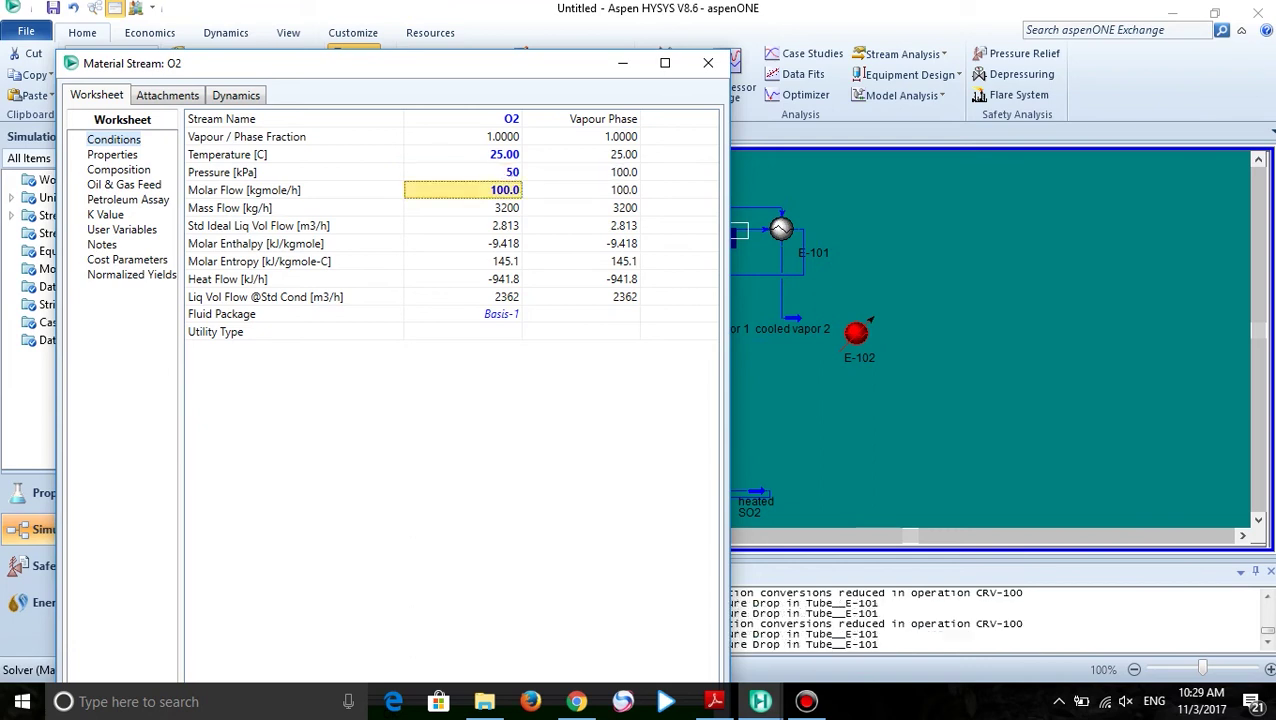
click(710, 64)
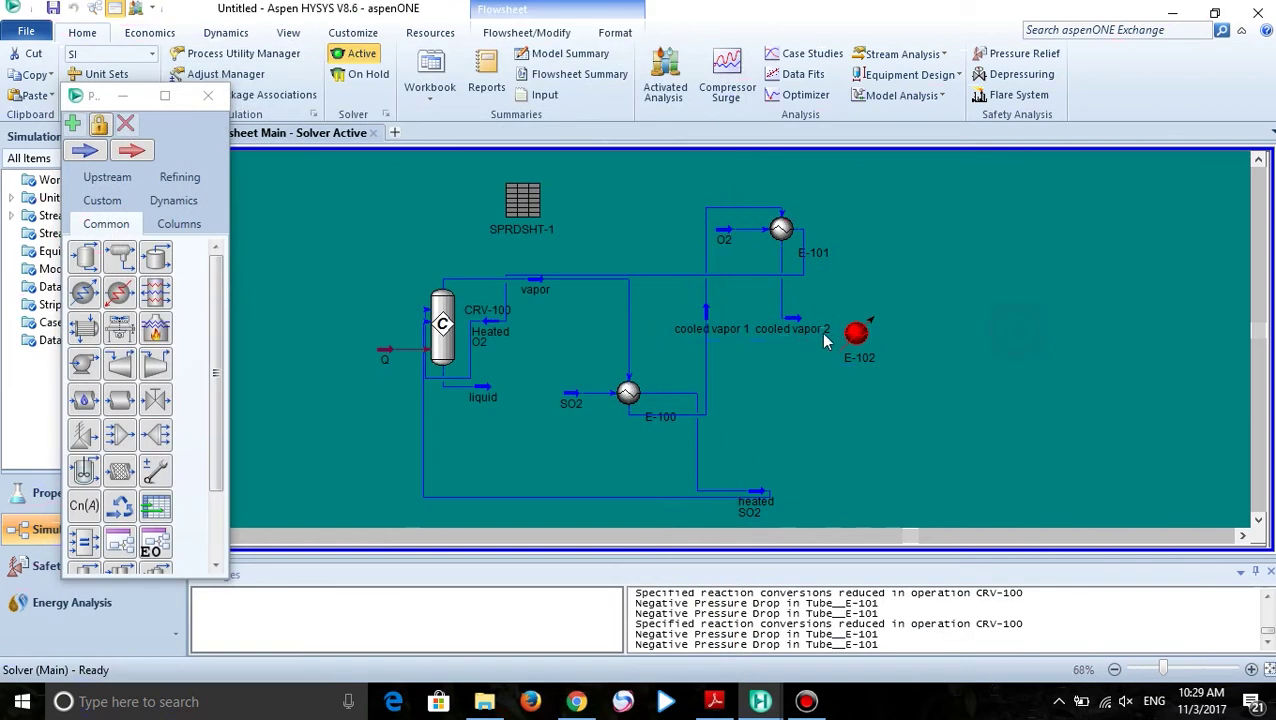
Update spreadsheet SPRDSHT-1 with a reactor feed of 150 kgmol/h and 150000 gmol/h, then close the spreadsheet
mouse_move(808, 340)
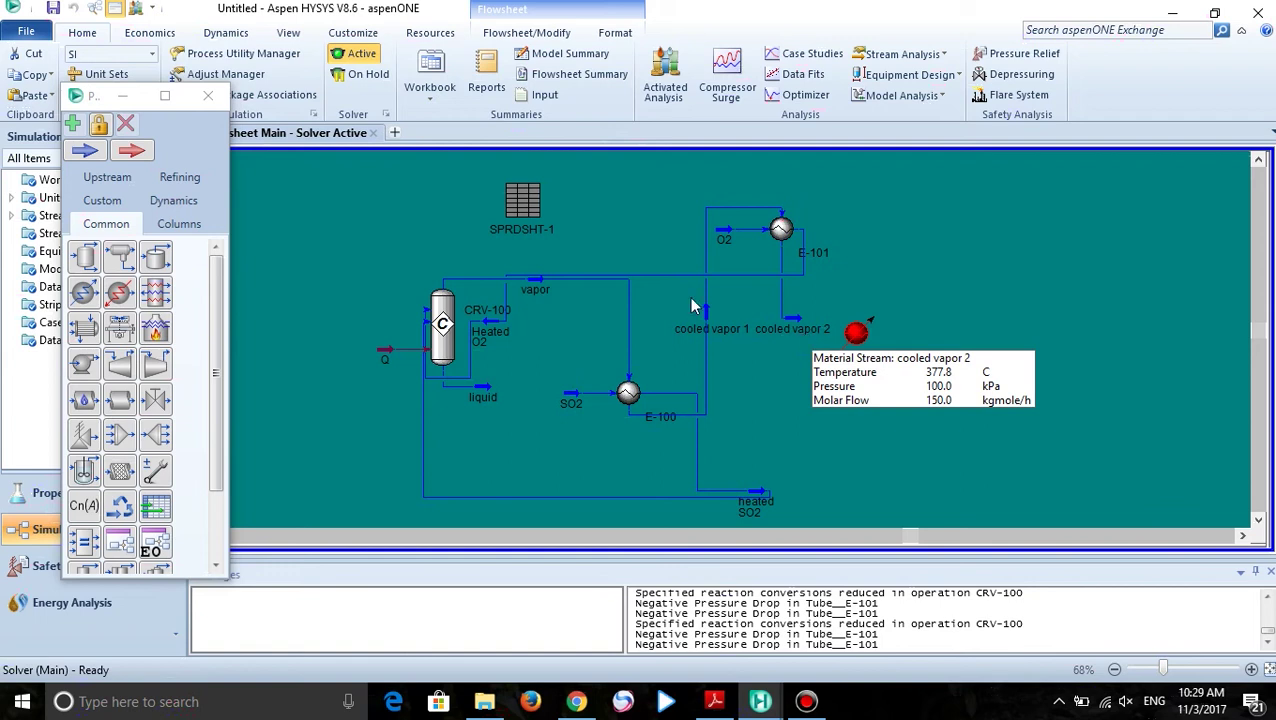
double_click(521, 210)
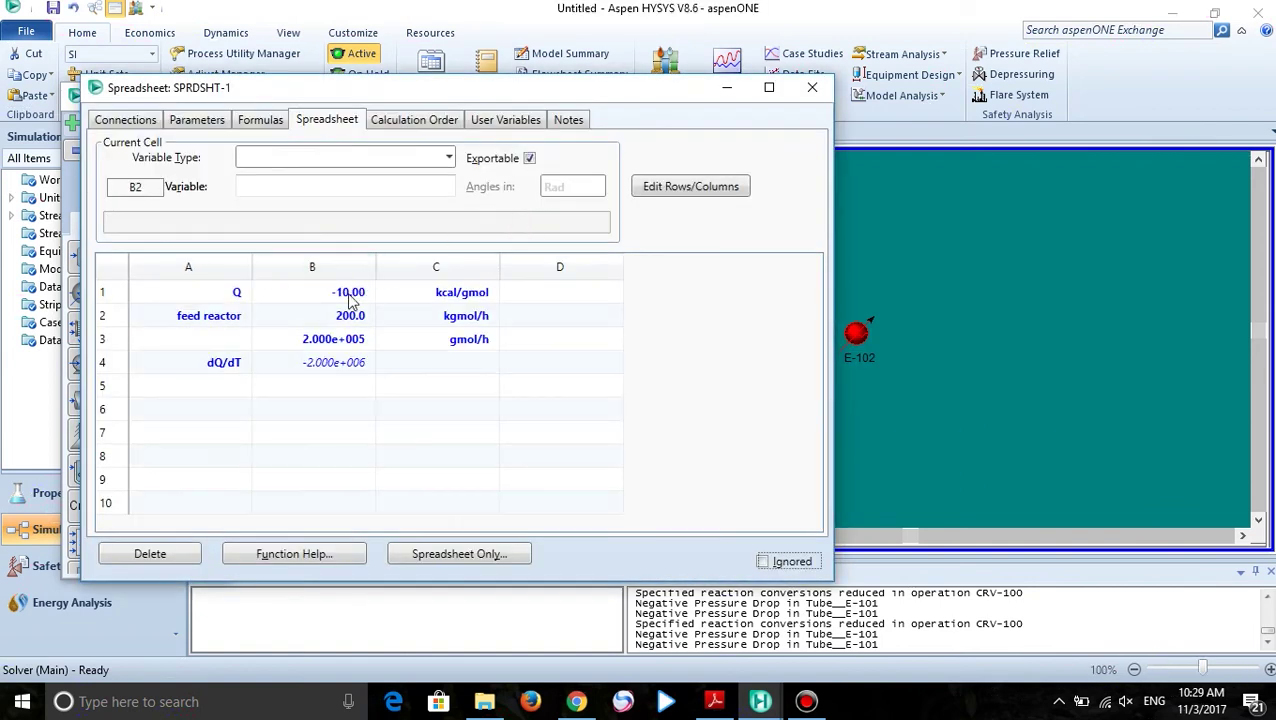
click(343, 316)
text(1509)
key(Return)
click(343, 316)
text(150)
key(Return)
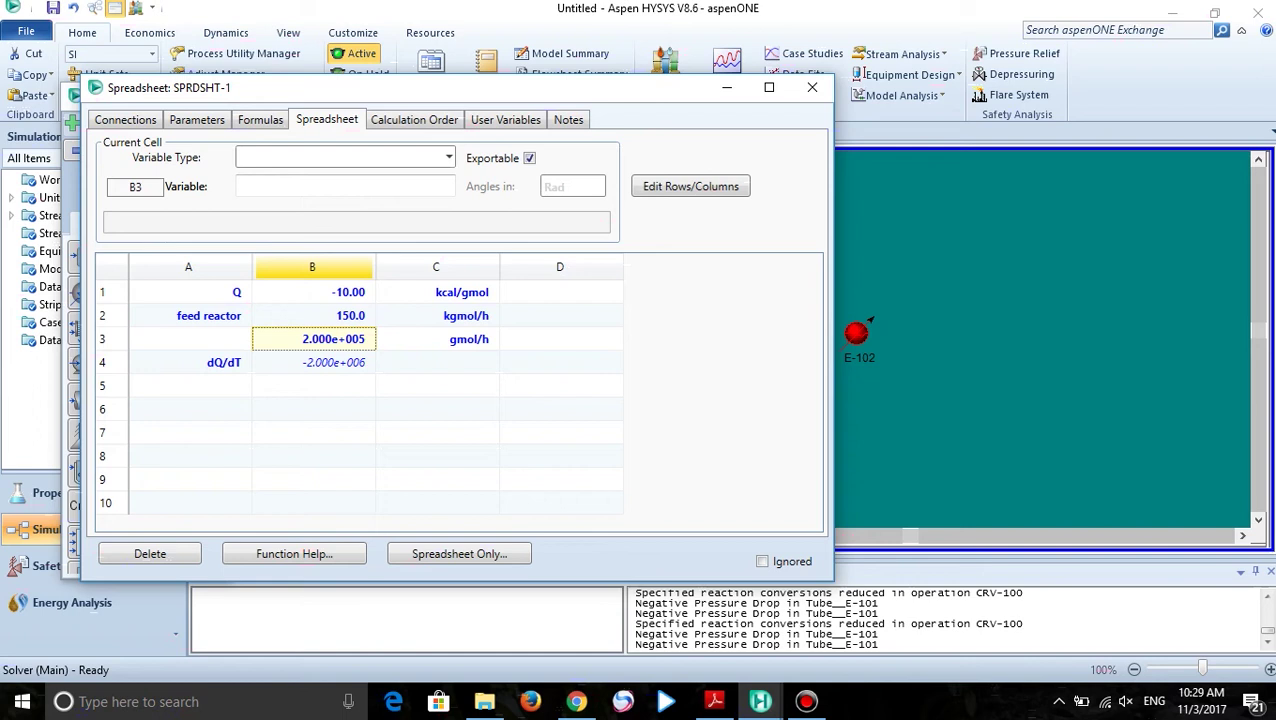
text(15)
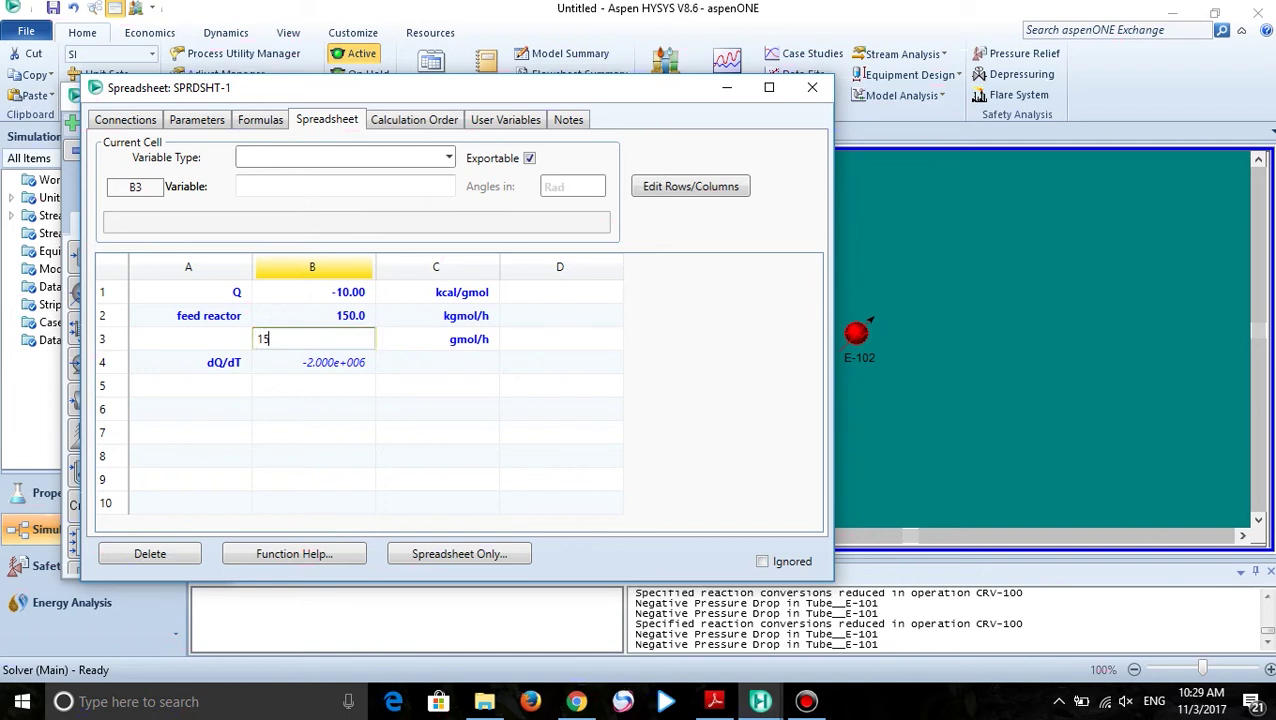
text(0000)
key(Return)
click(812, 87)
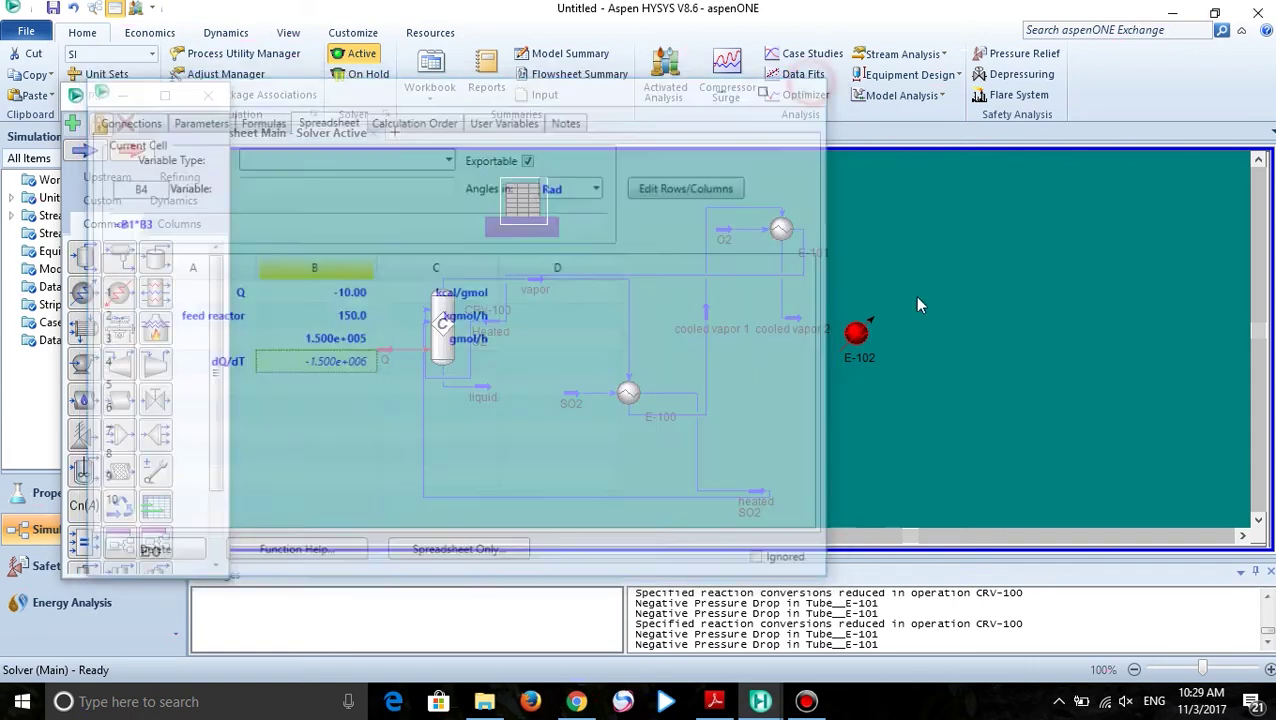
Set the heat flow of energy stream Q on reactor CRV-100 to -1500000 kcal/h and close the reactor
double_click(444, 340)
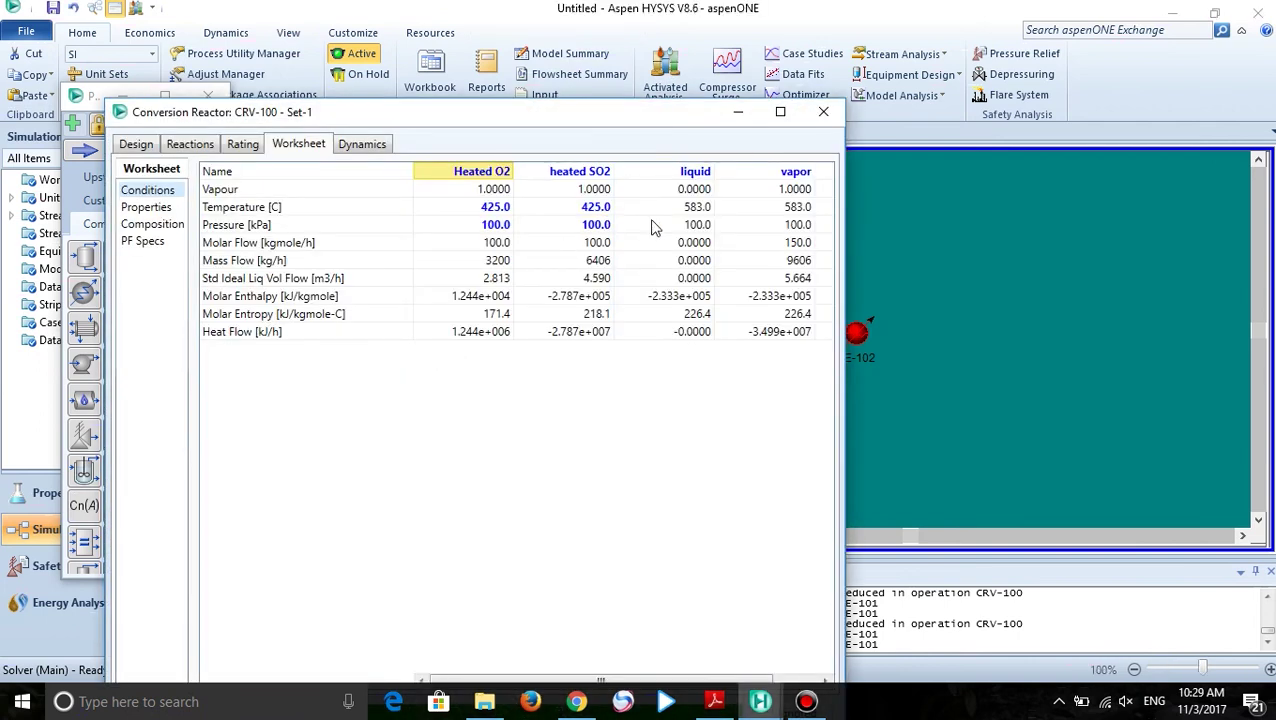
click(812, 333)
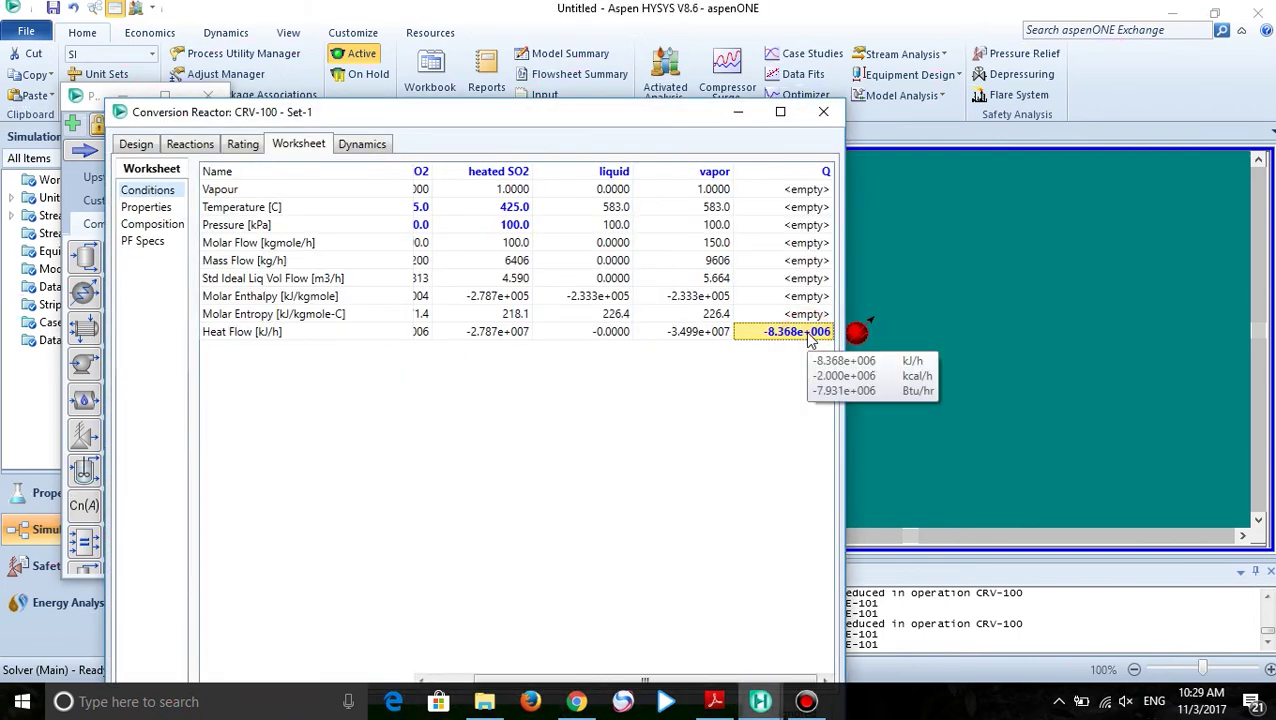
text(-1)
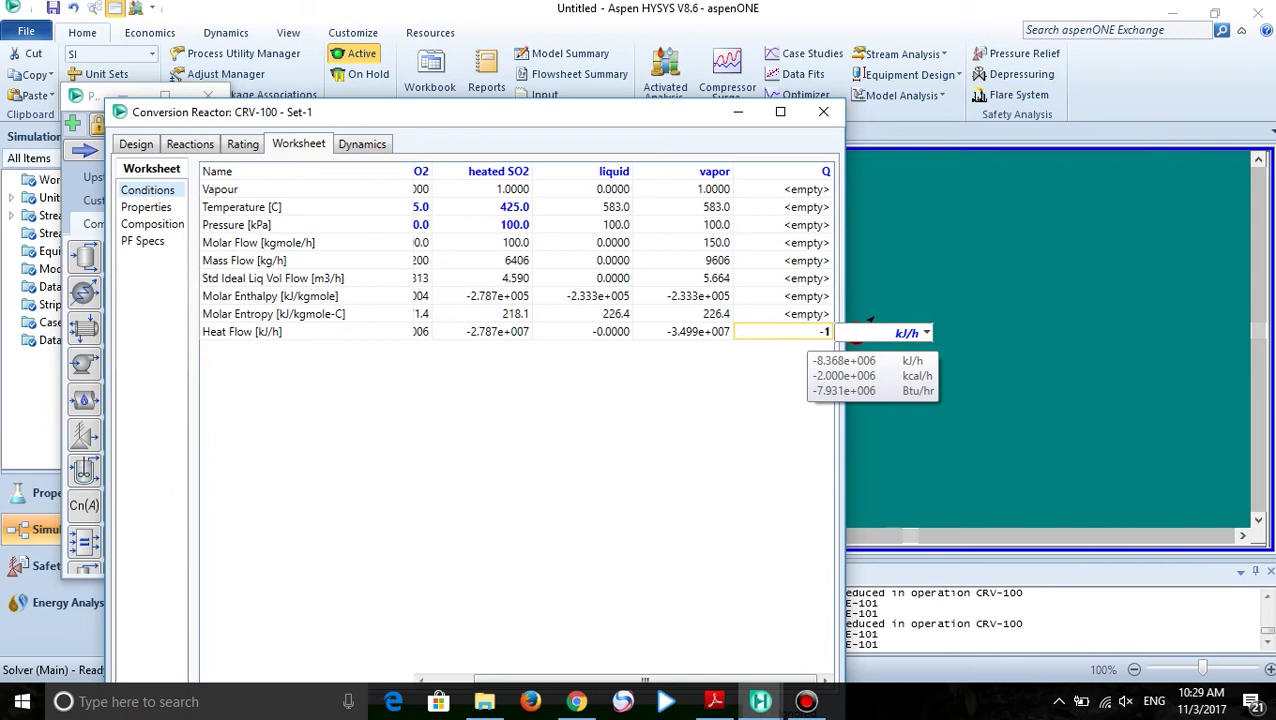
text(500000)
click(875, 338)
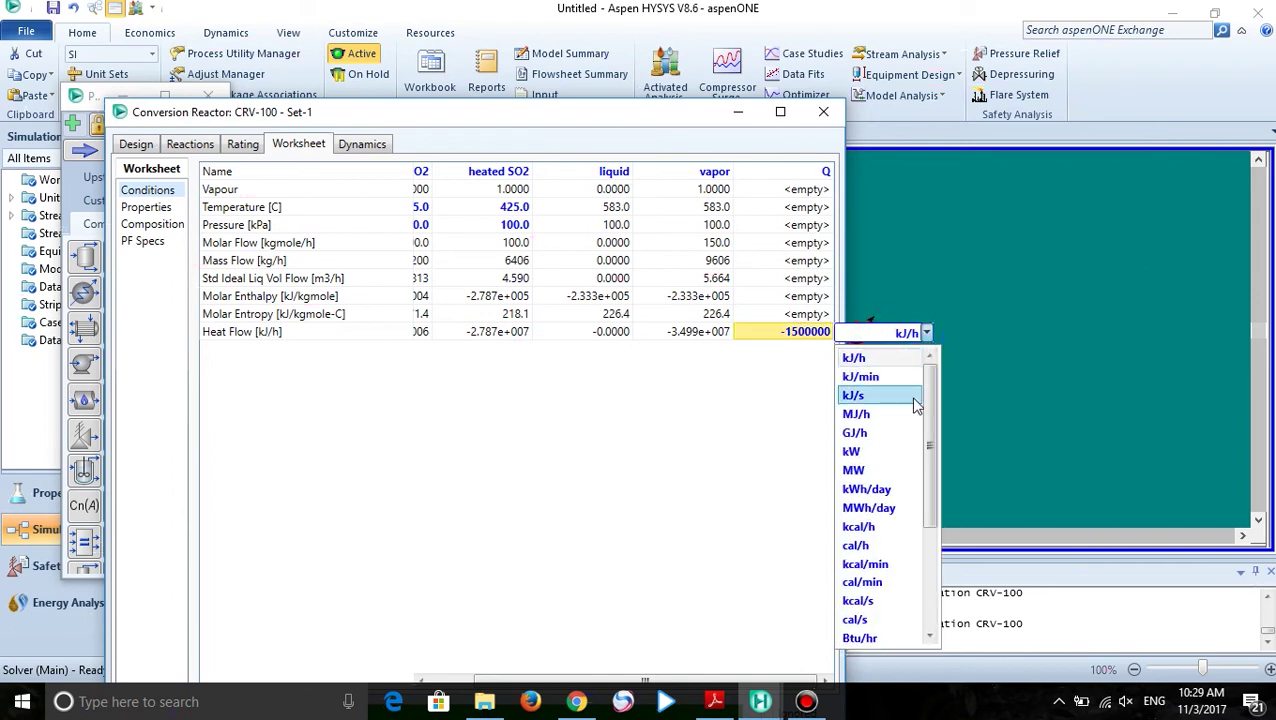
drag(926, 413, 930, 480)
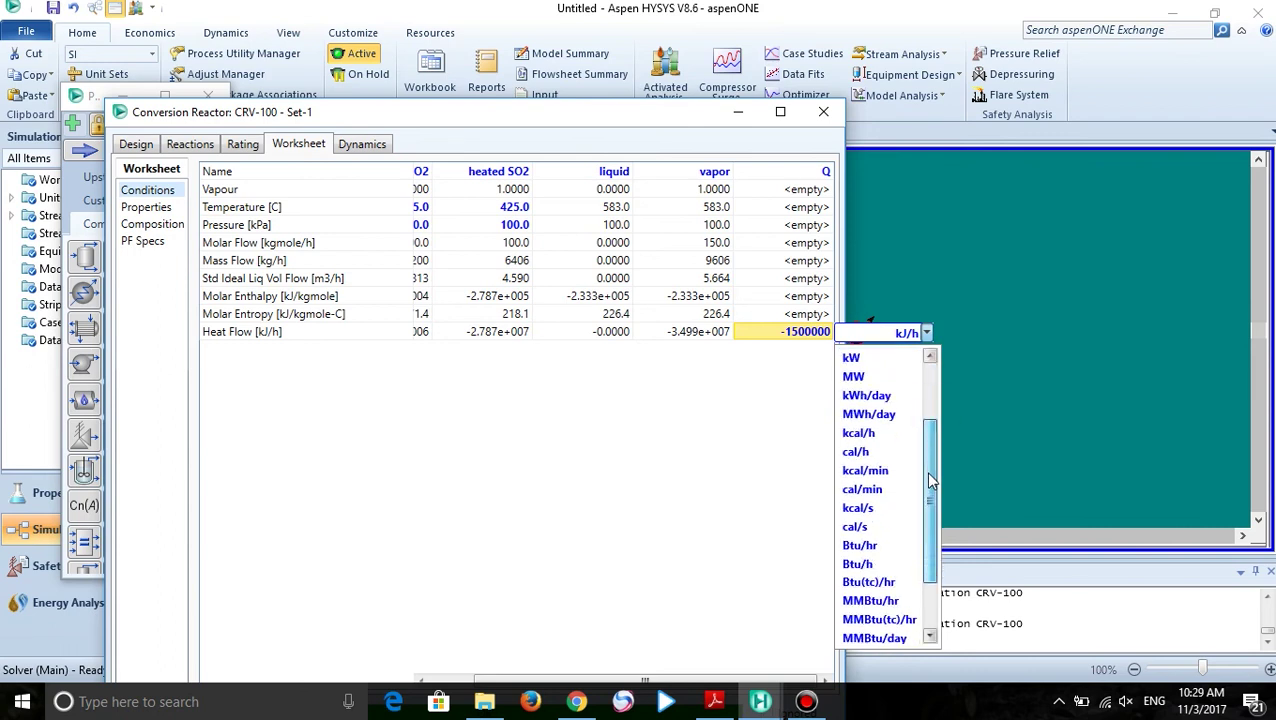
click(855, 433)
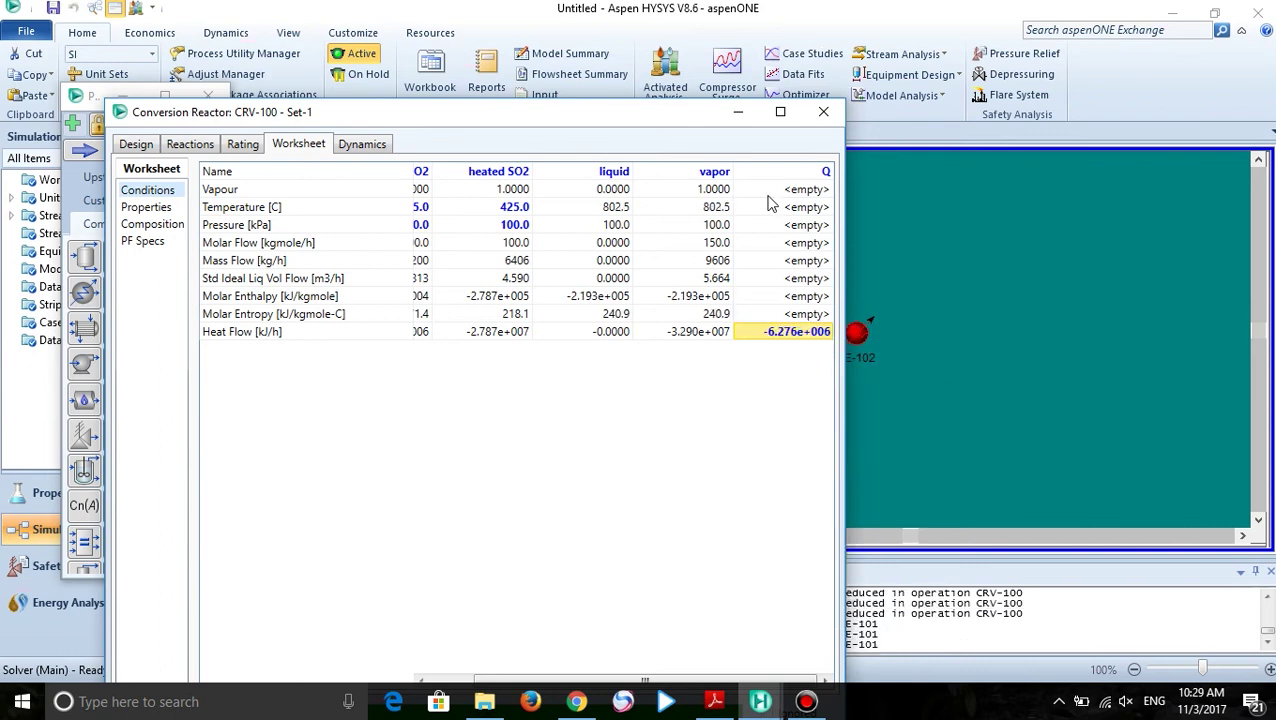
click(823, 112)
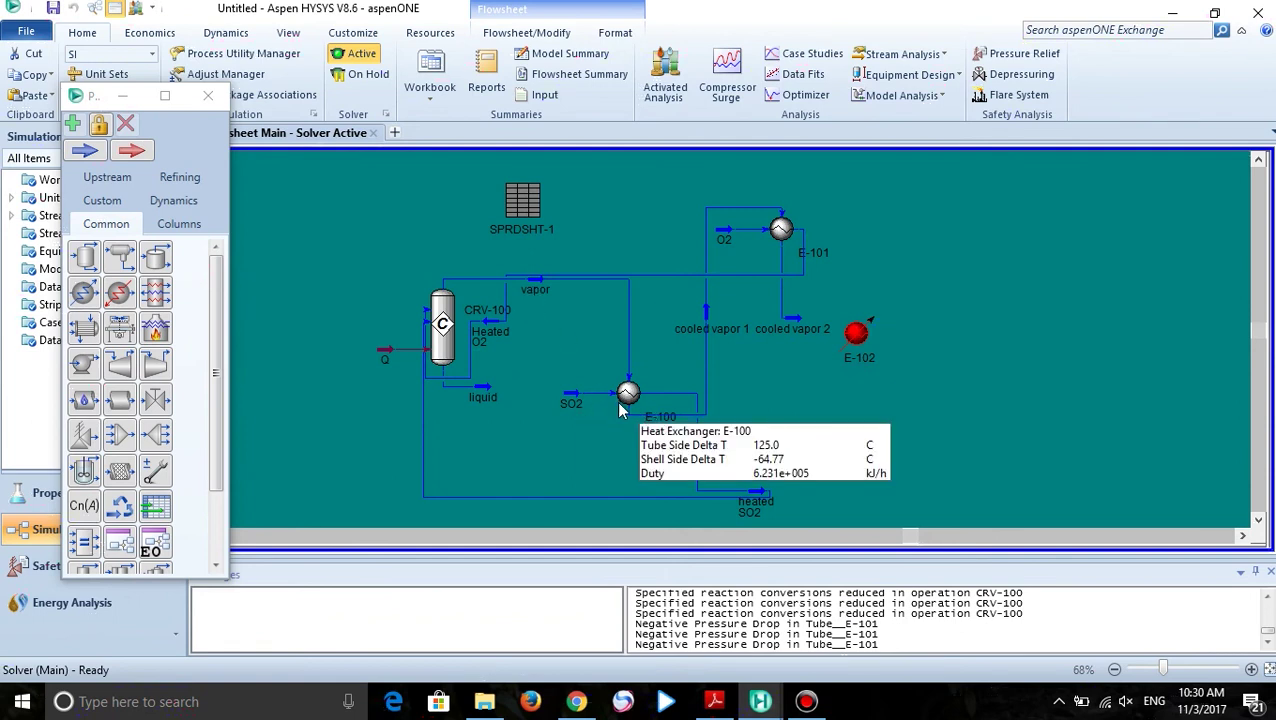
Turn on the Use Ft option in exchanger E-101's design parameters and close the exchanger
mouse_move(702, 330)
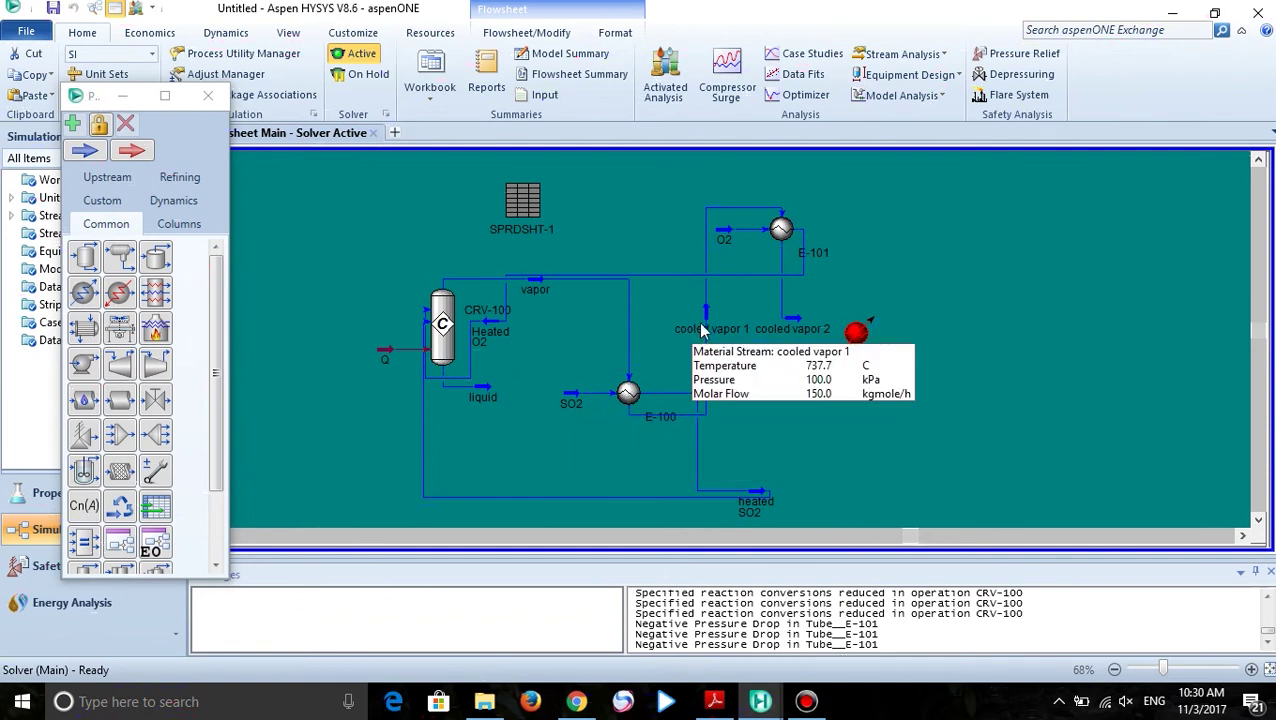
double_click(778, 230)
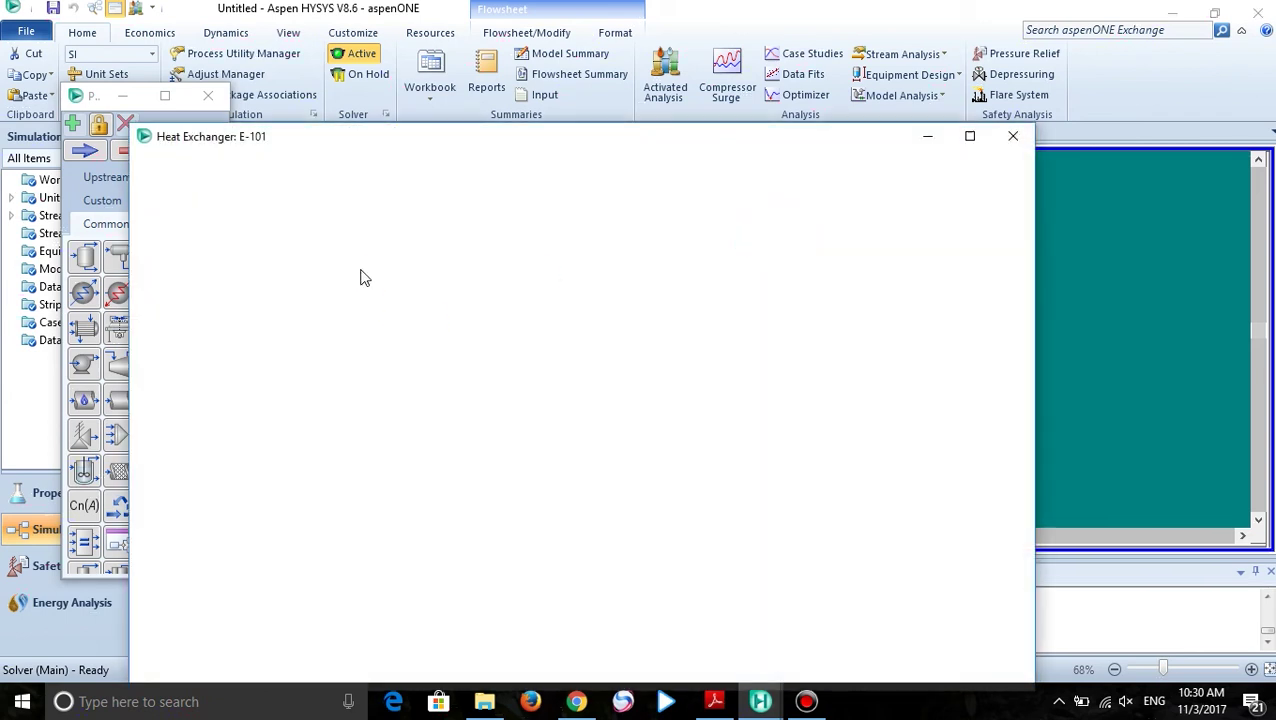
click(170, 232)
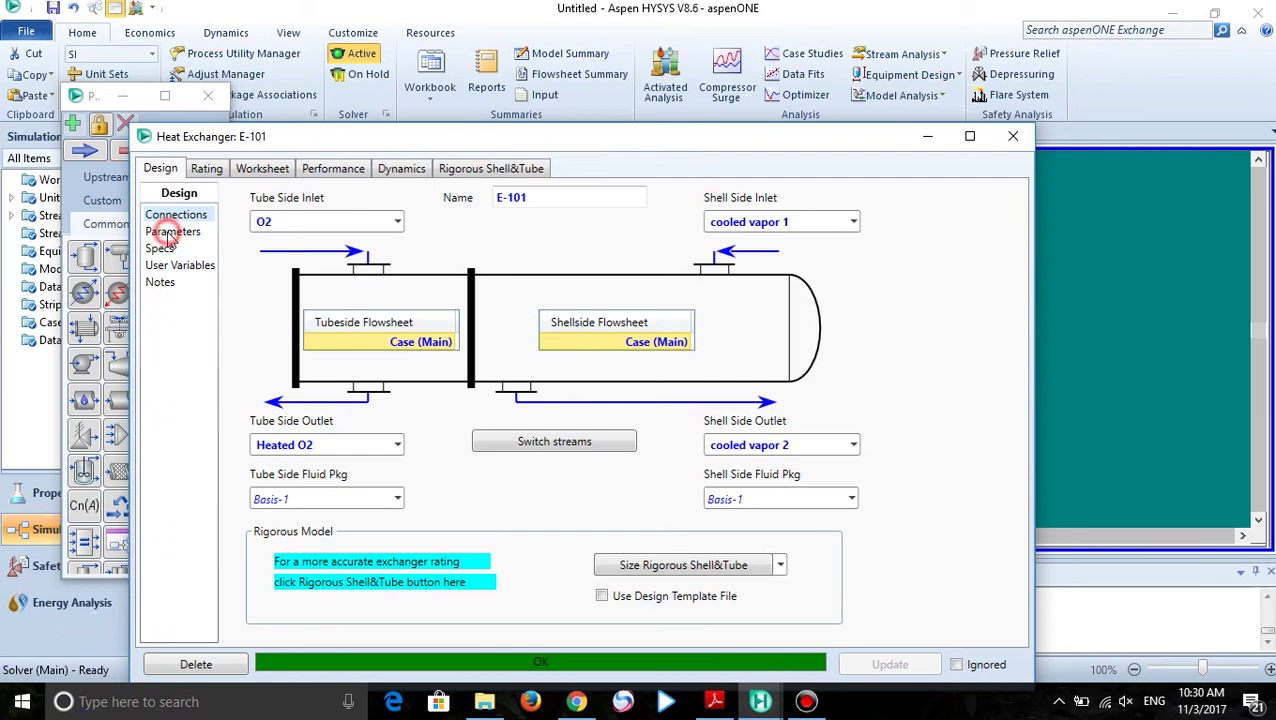
click(277, 372)
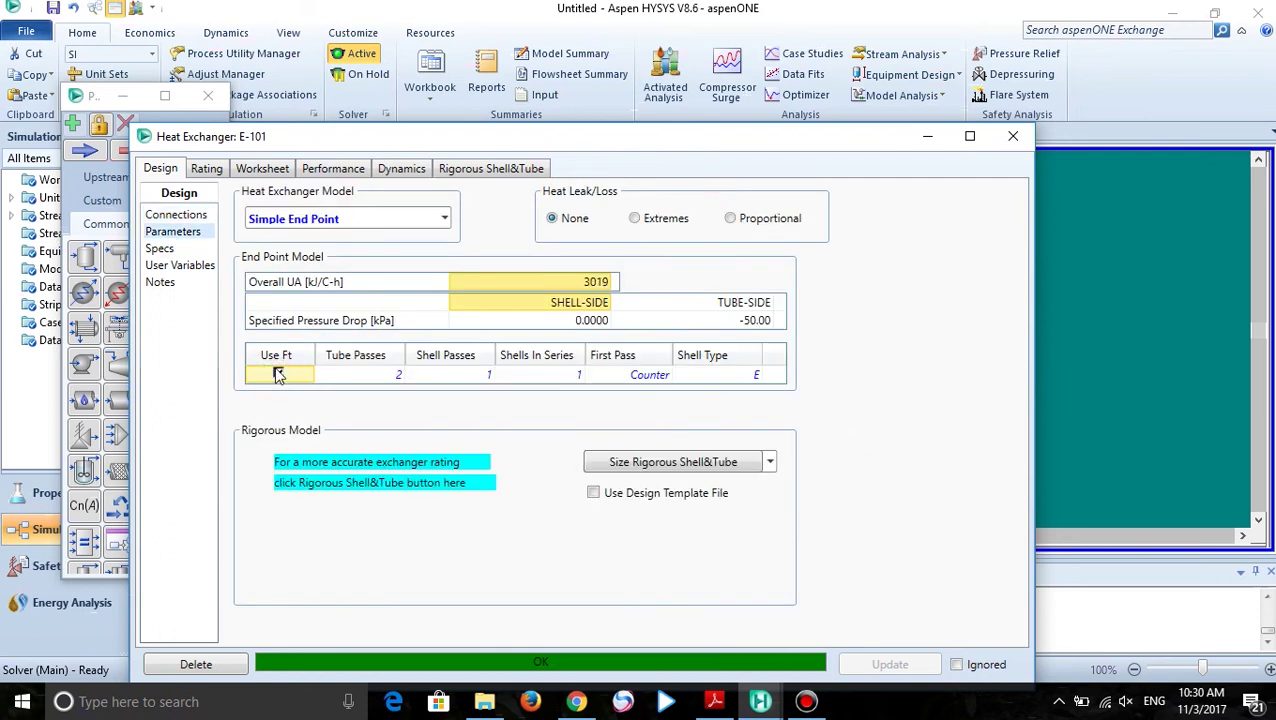
click(1013, 137)
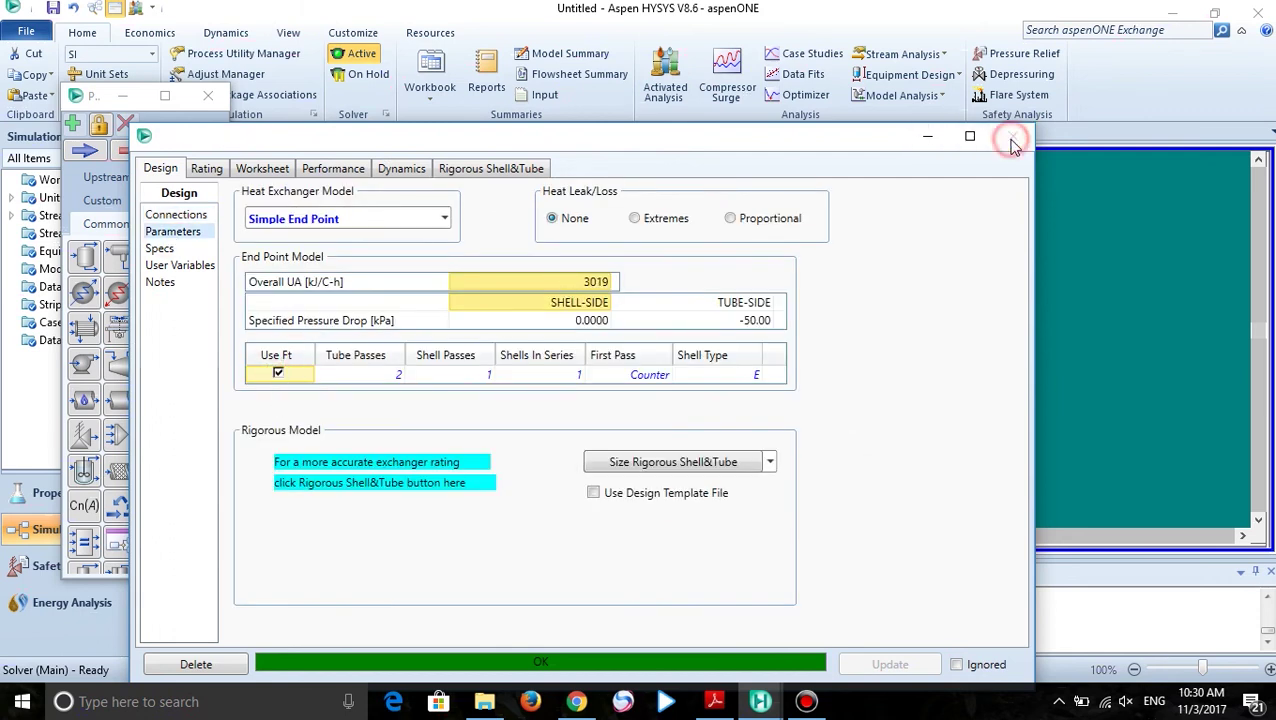
Move cooler E-102 farther to the right of stream cooled vapor 2 and connect that stream as its inlet
mouse_move(796, 318)
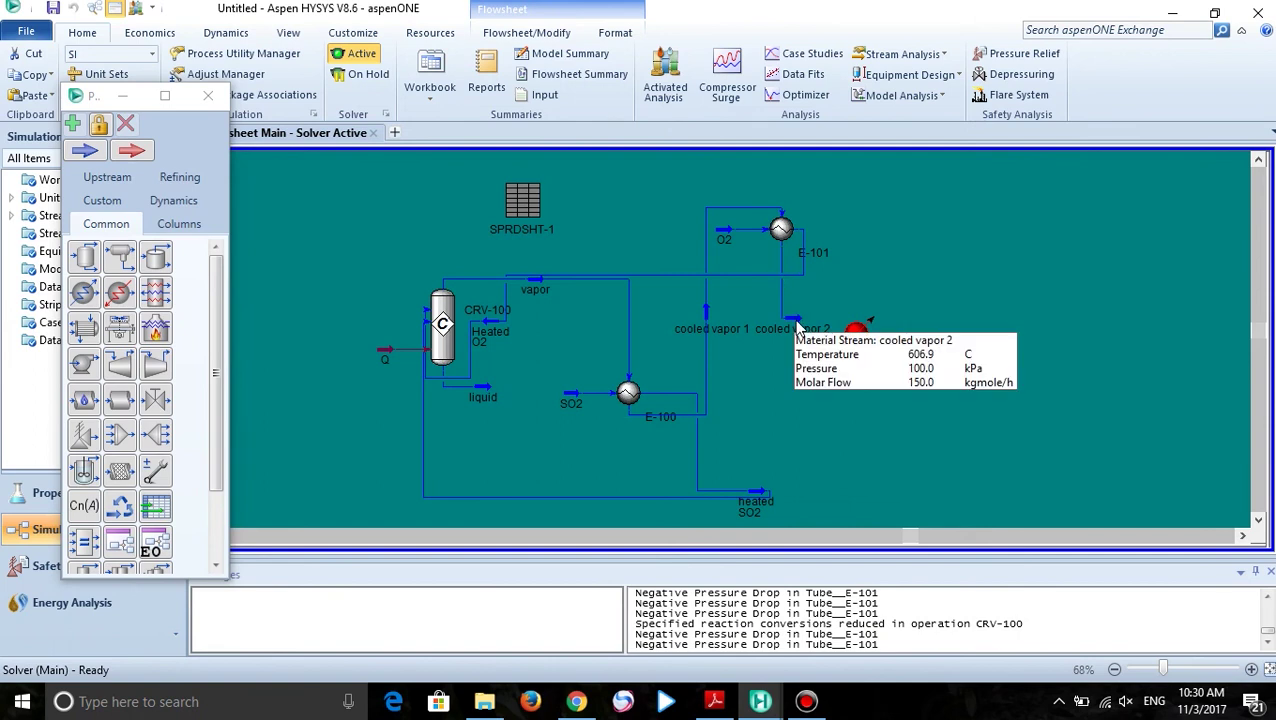
drag(856, 334, 940, 336)
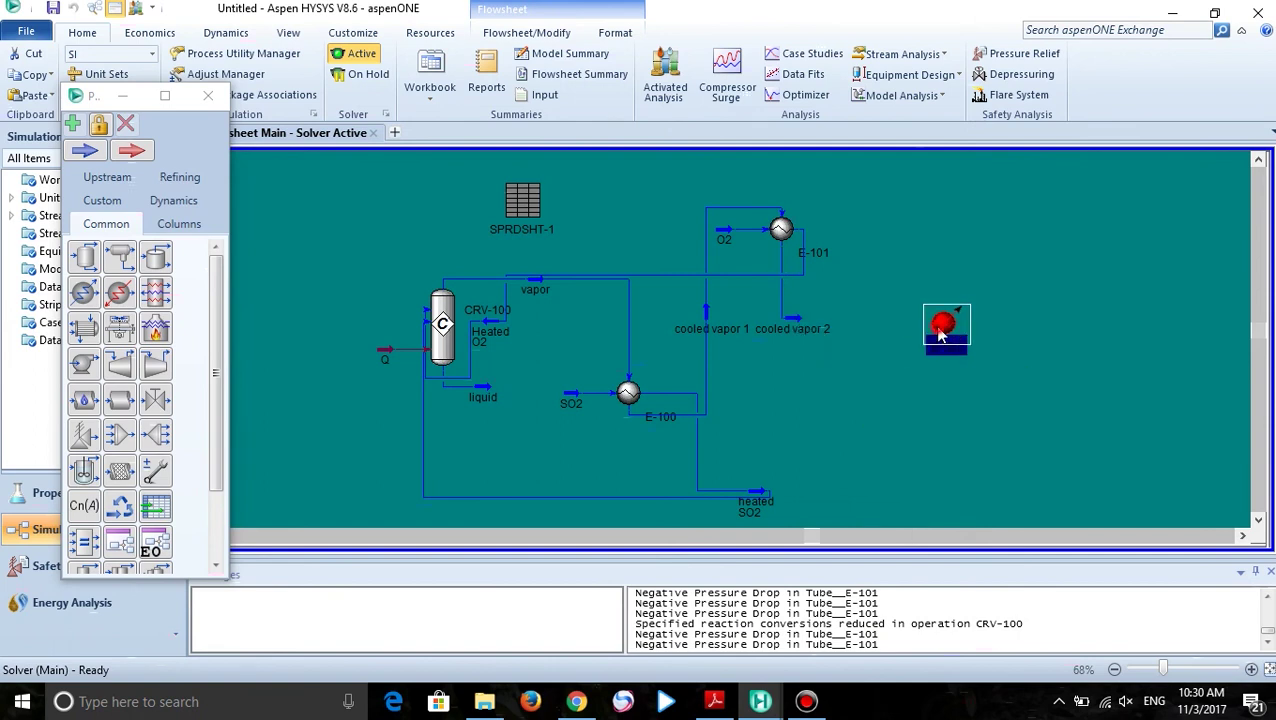
double_click(940, 336)
click(286, 194)
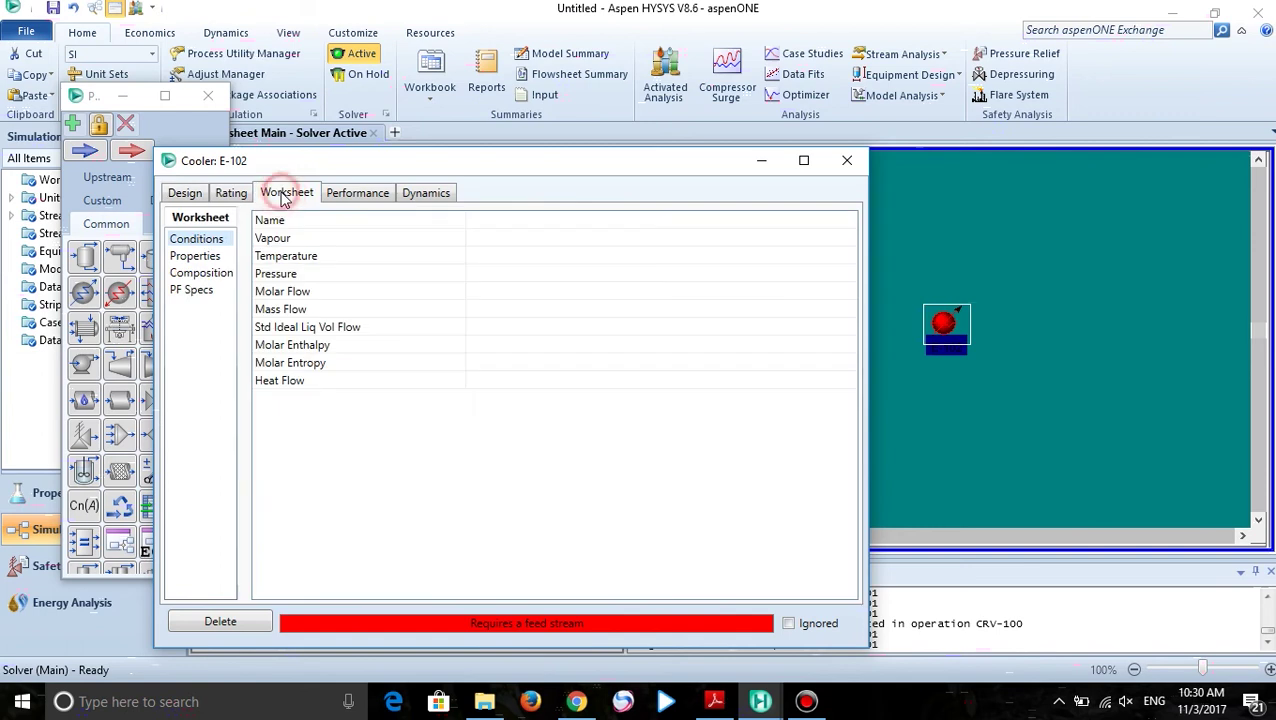
click(231, 194)
click(185, 193)
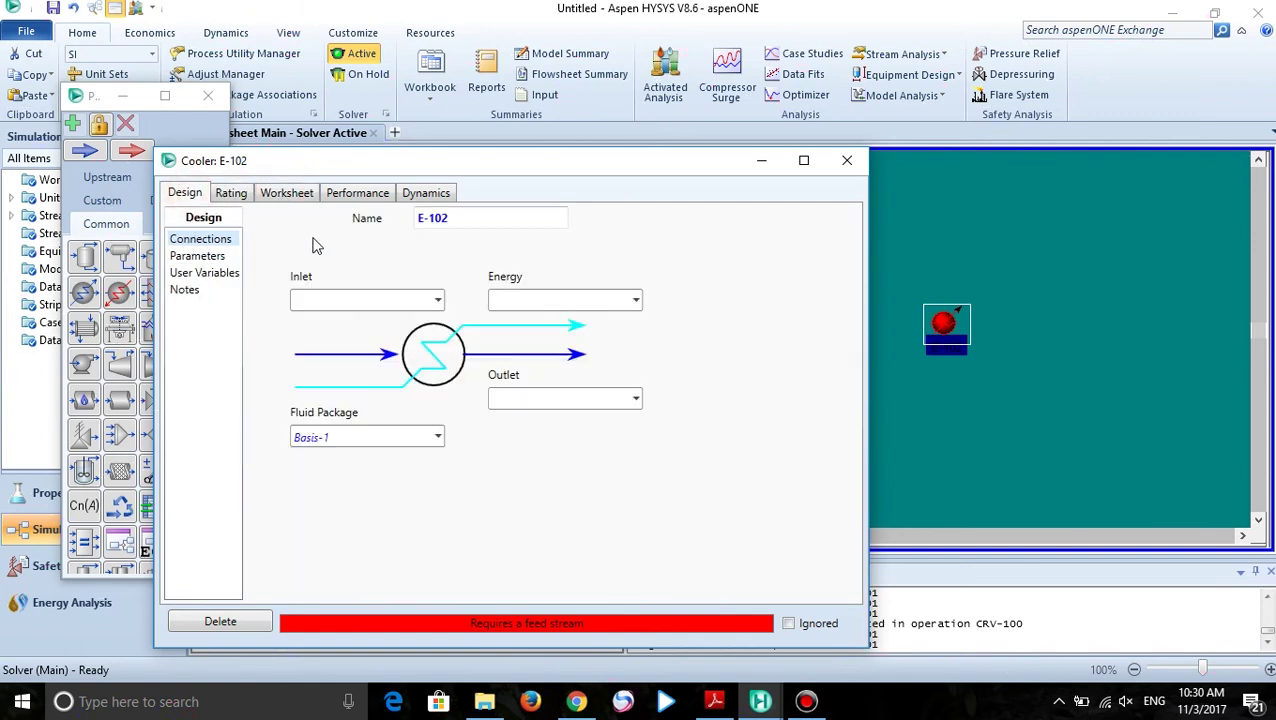
click(437, 300)
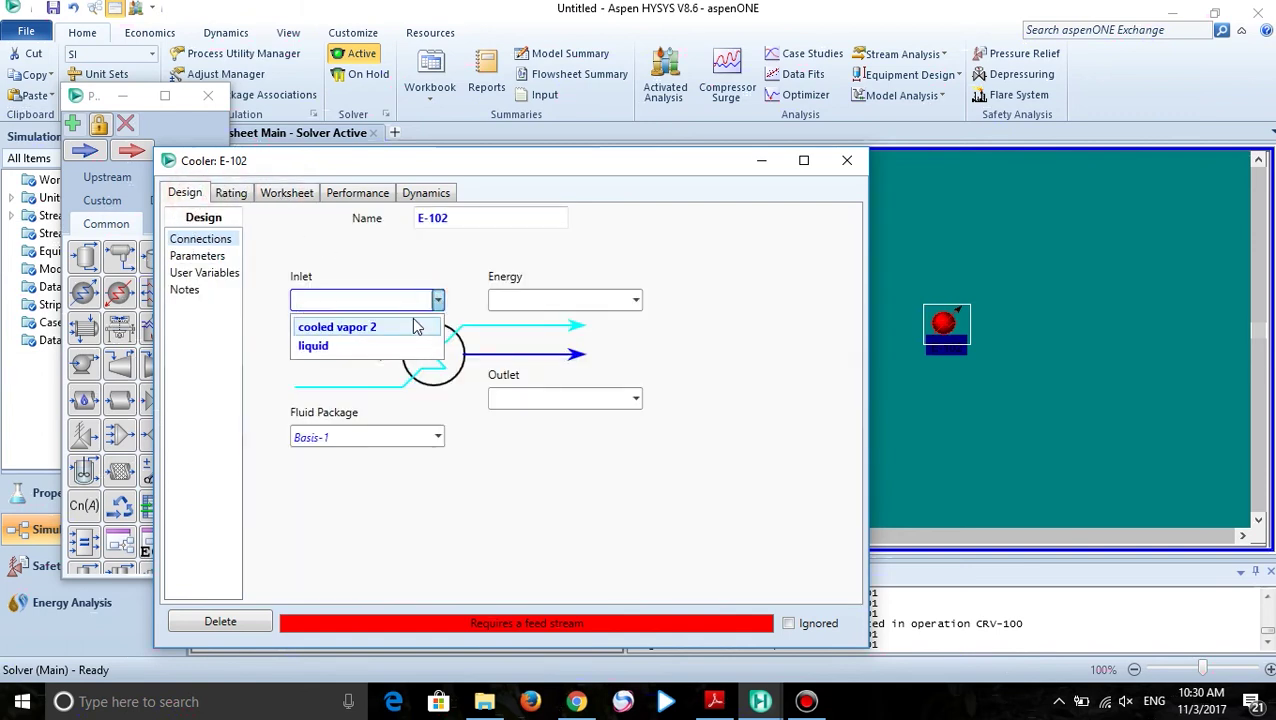
click(416, 327)
Name cooler E-102's outlet stream coold vapor 3 and its energy stream Q2
click(530, 397)
text(coold vapor 3)
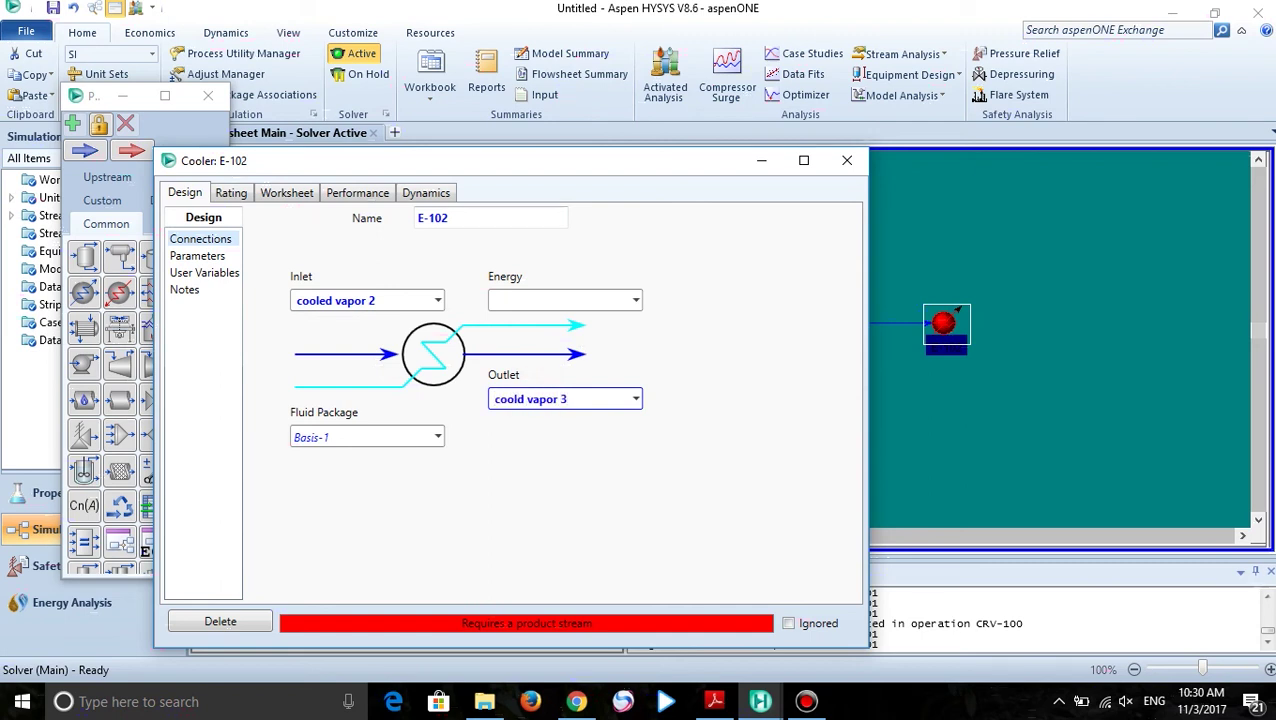
key(Return)
click(532, 300)
text(Q2)
key(Return)
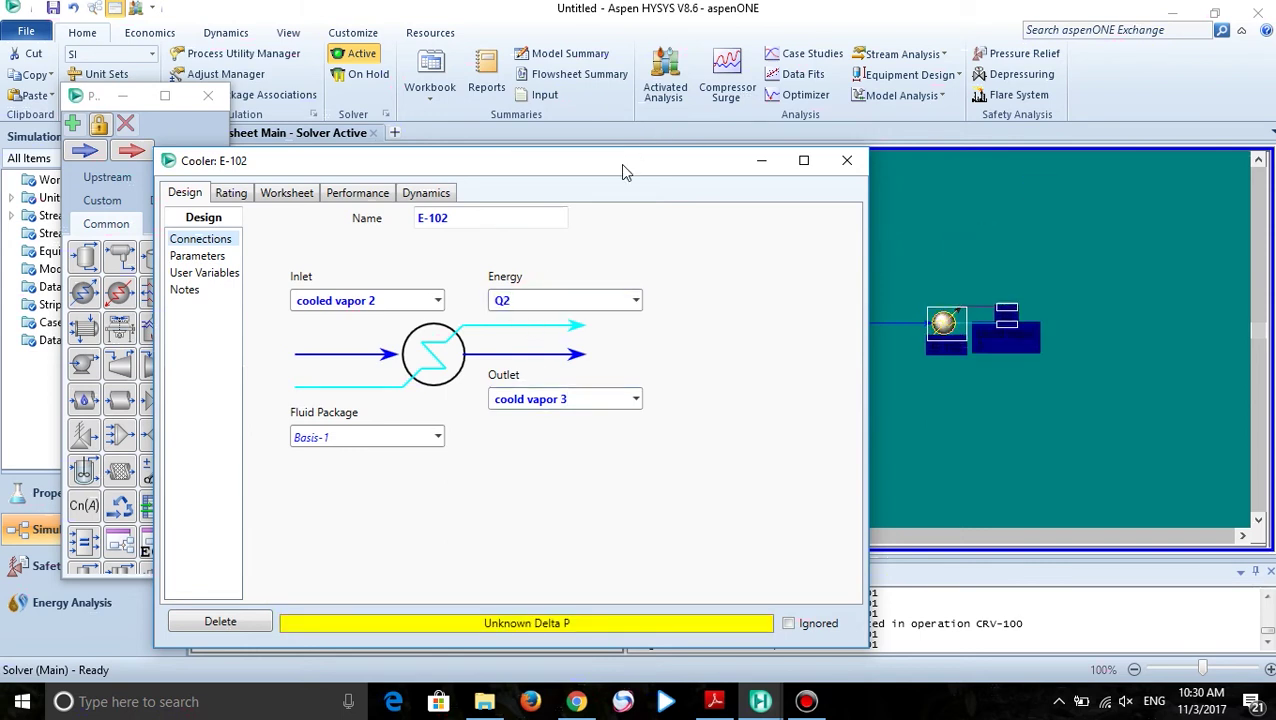
Set cooler E-102's outlet stream coold vapor 3 to 100 kPa and 400 C, then close the cooler
drag(620, 163, 731, 87)
click(405, 120)
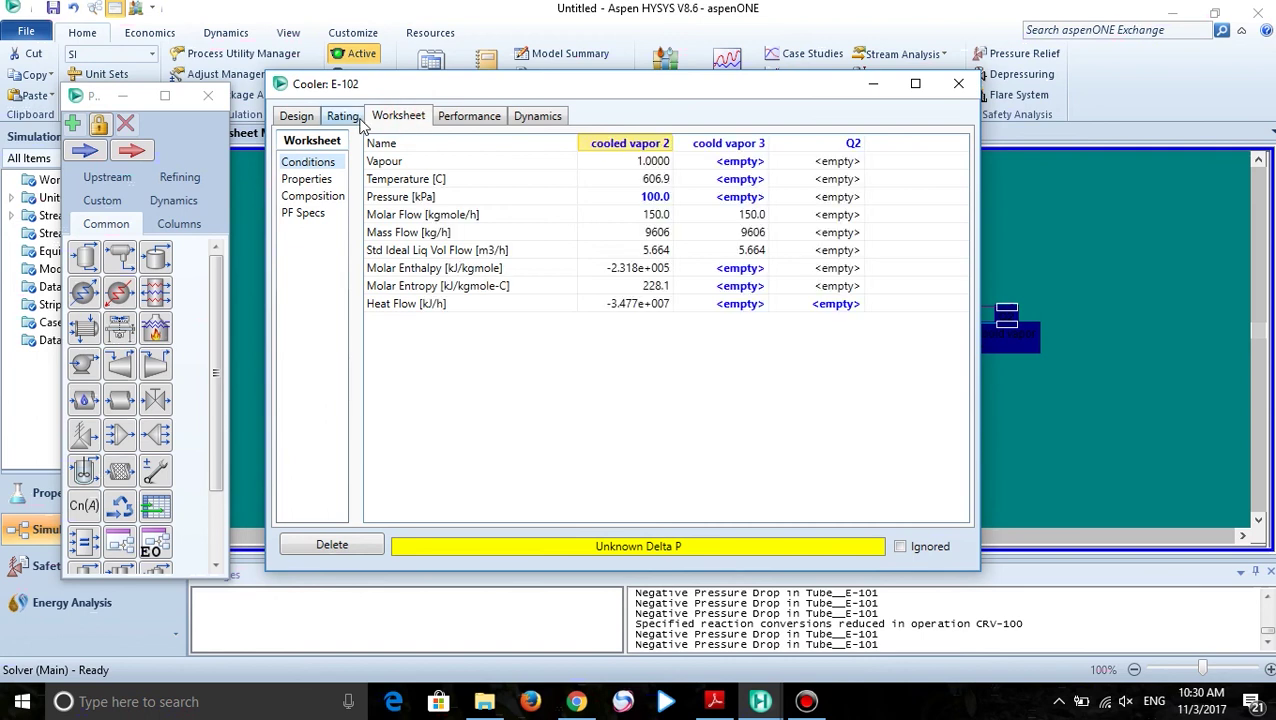
click(748, 205)
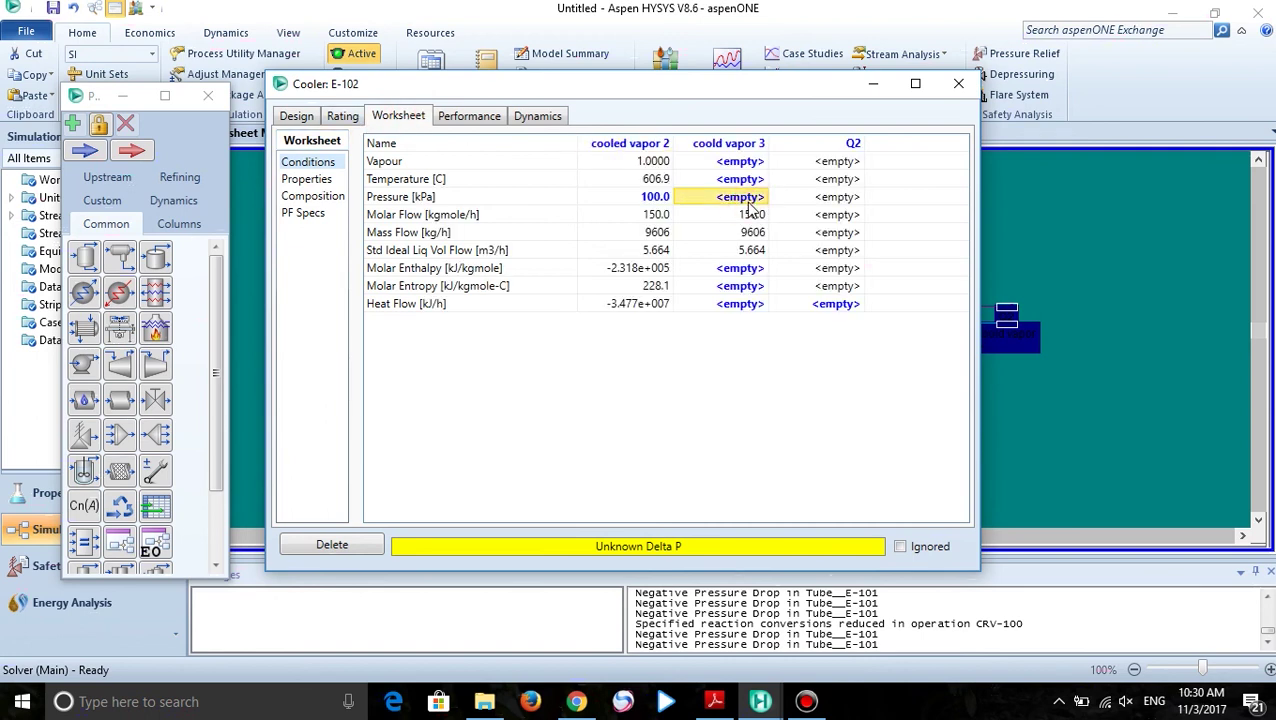
text(100)
key(Return)
key(Up)
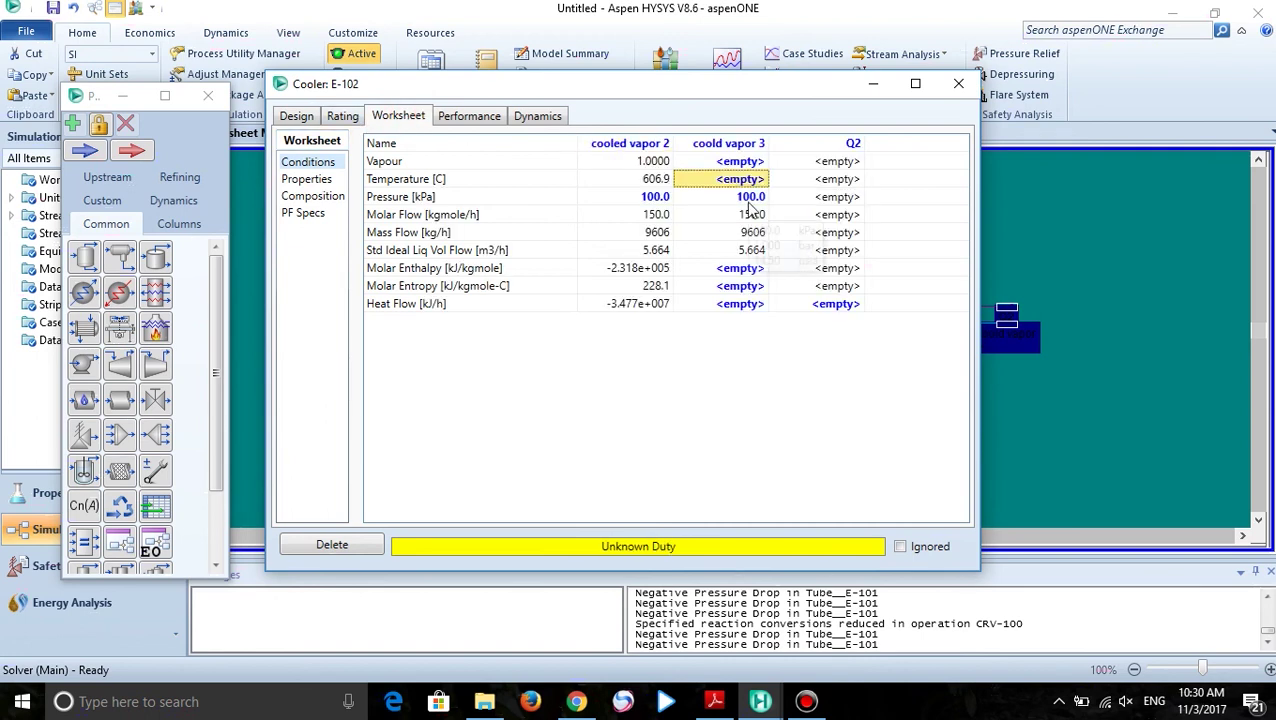
text(400)
key(Return)
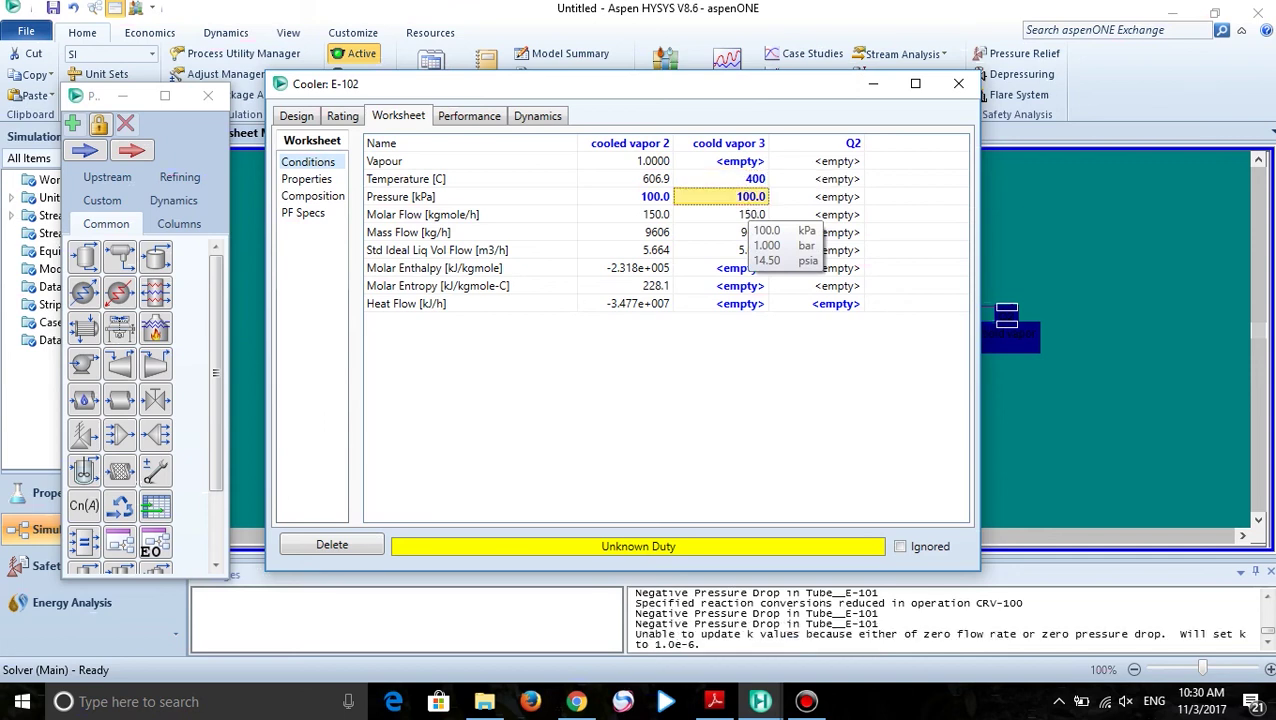
click(958, 83)
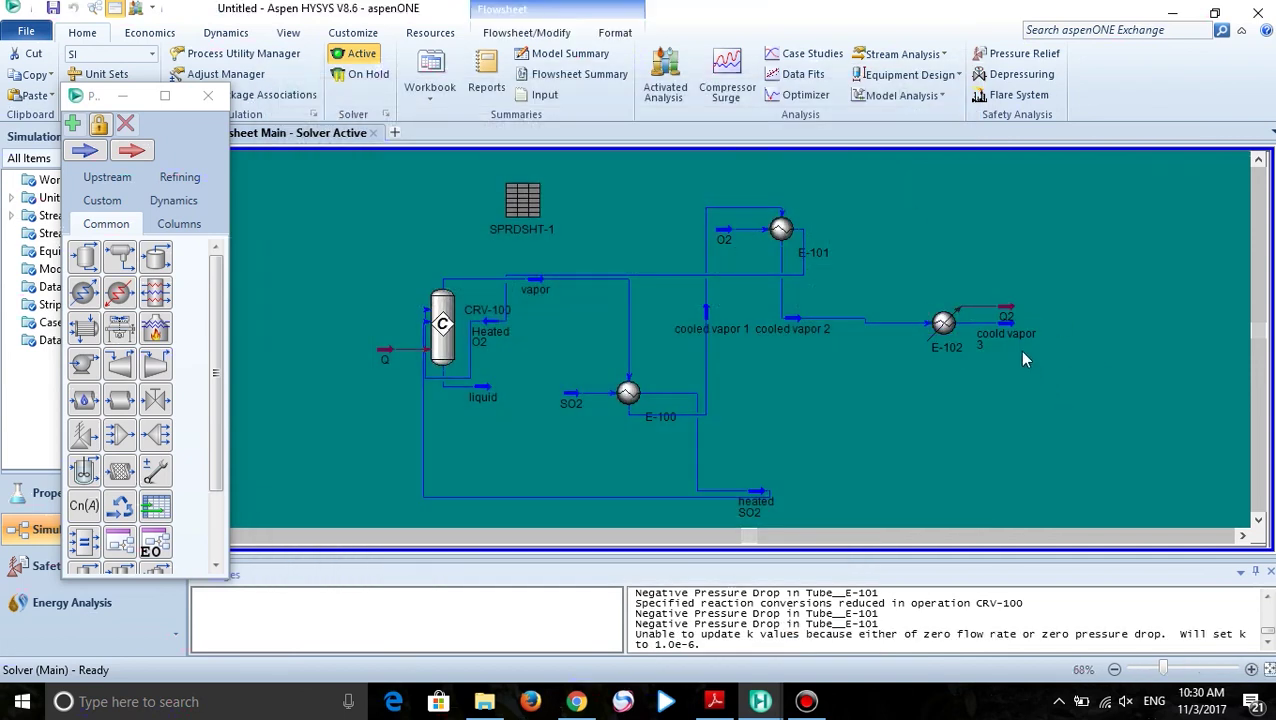
Move exchanger E-101 on the flowsheet to just below exchanger E-100
click(790, 236)
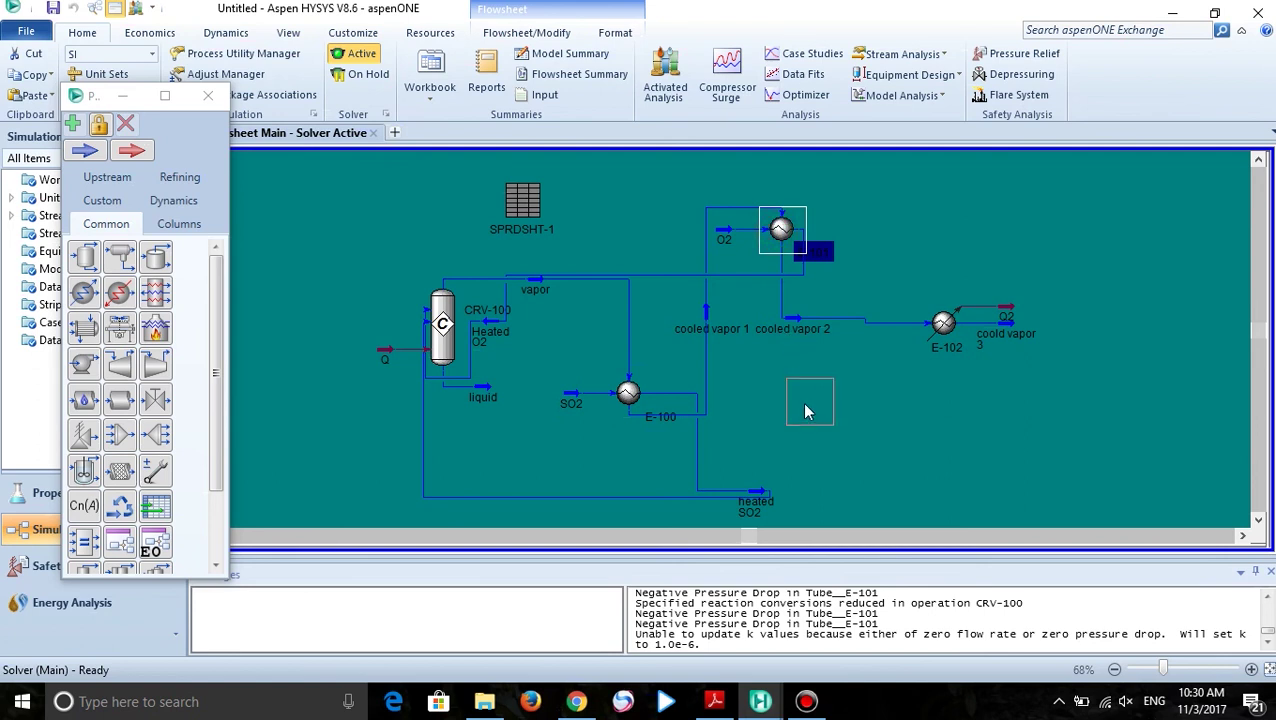
drag(806, 410, 806, 410)
mouse_move(775, 418)
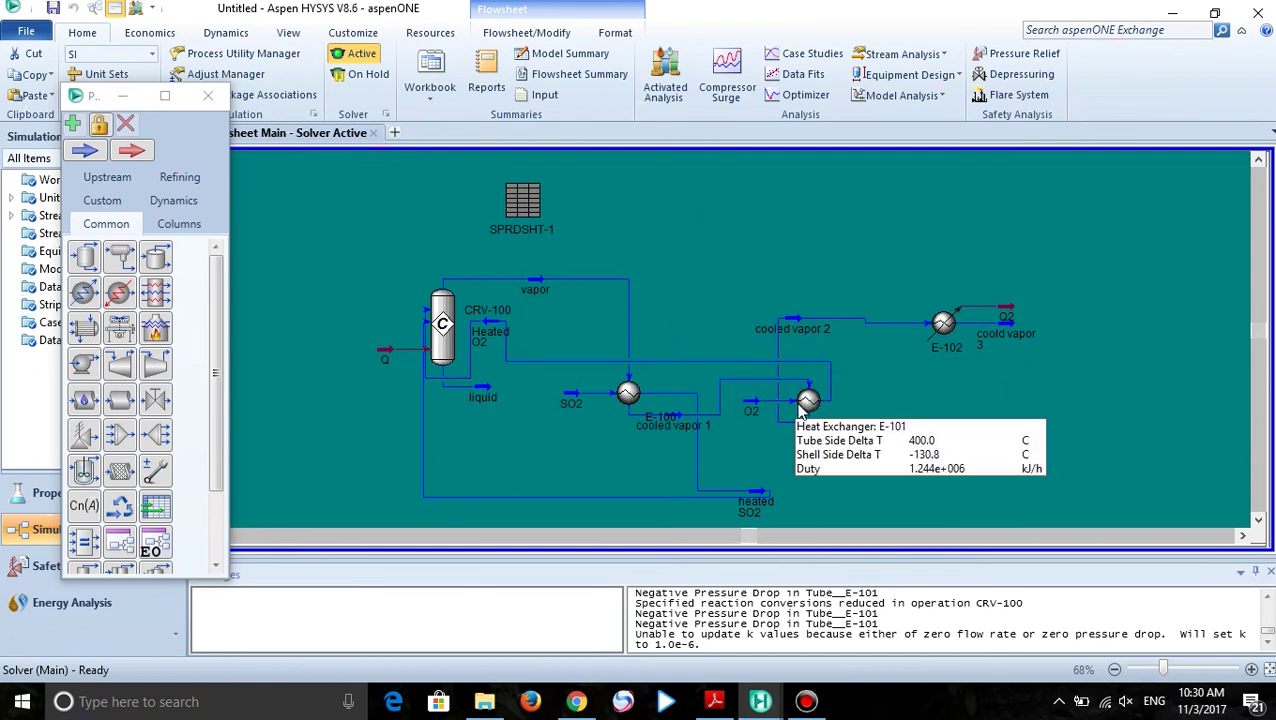
click(800, 410)
drag(612, 484, 606, 478)
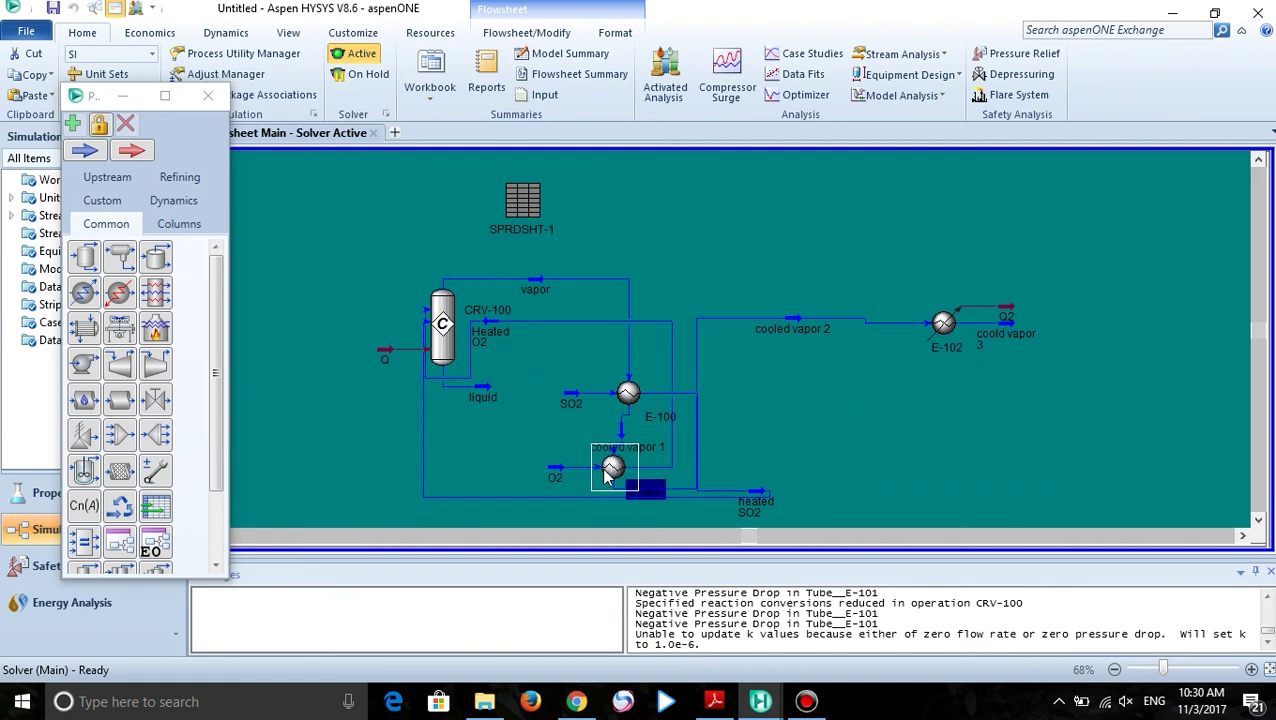
Shift cooler E-102 slightly up and right, and move stream heated SO2 a little lower on the flowsheet
drag(943, 323, 957, 300)
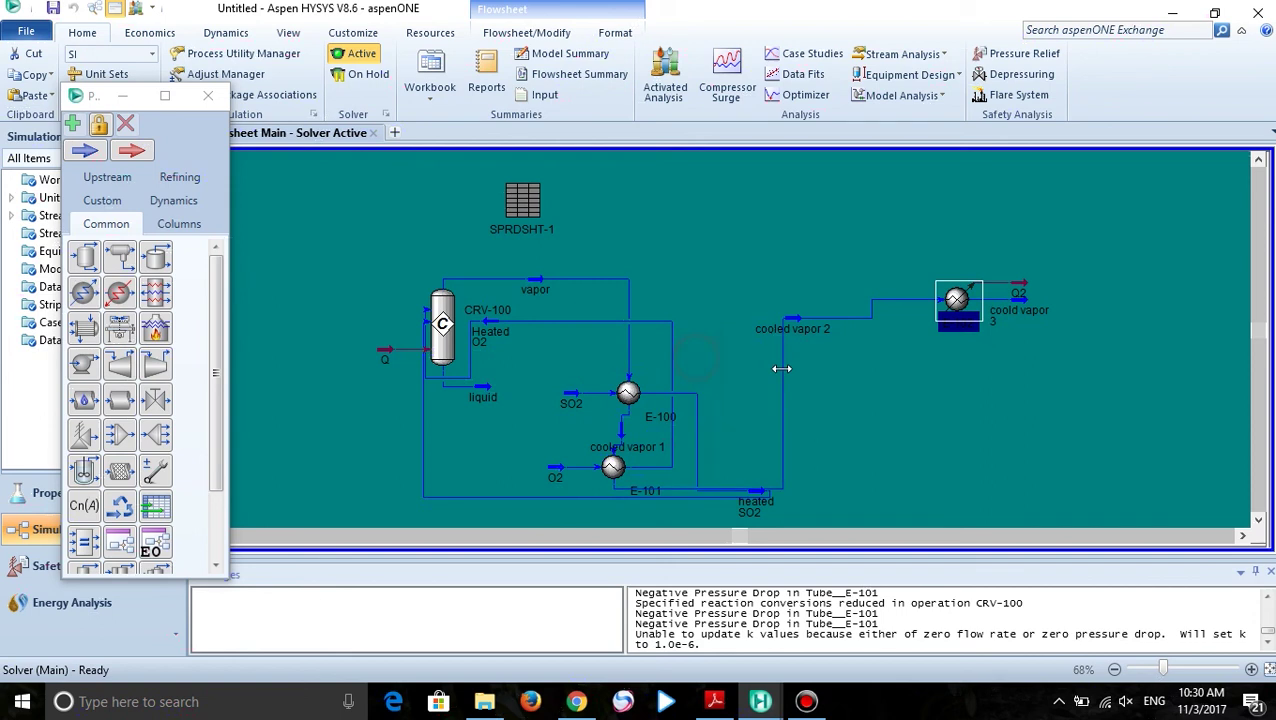
click(757, 505)
drag(757, 505, 729, 528)
click(960, 447)
Move exchanger E-101 farther down and to the left of exchanger E-100 to spread out the flowsheet
scroll(960, 449, down, 2)
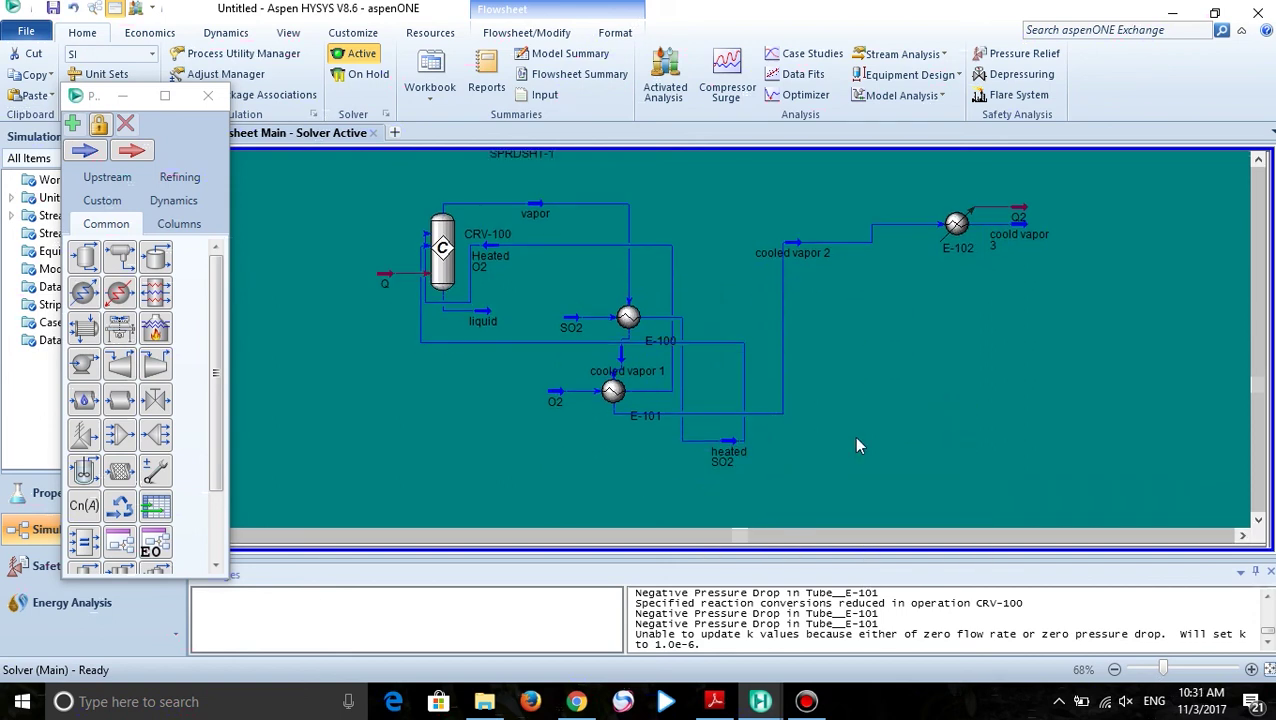
drag(612, 390, 557, 428)
click(1037, 393)
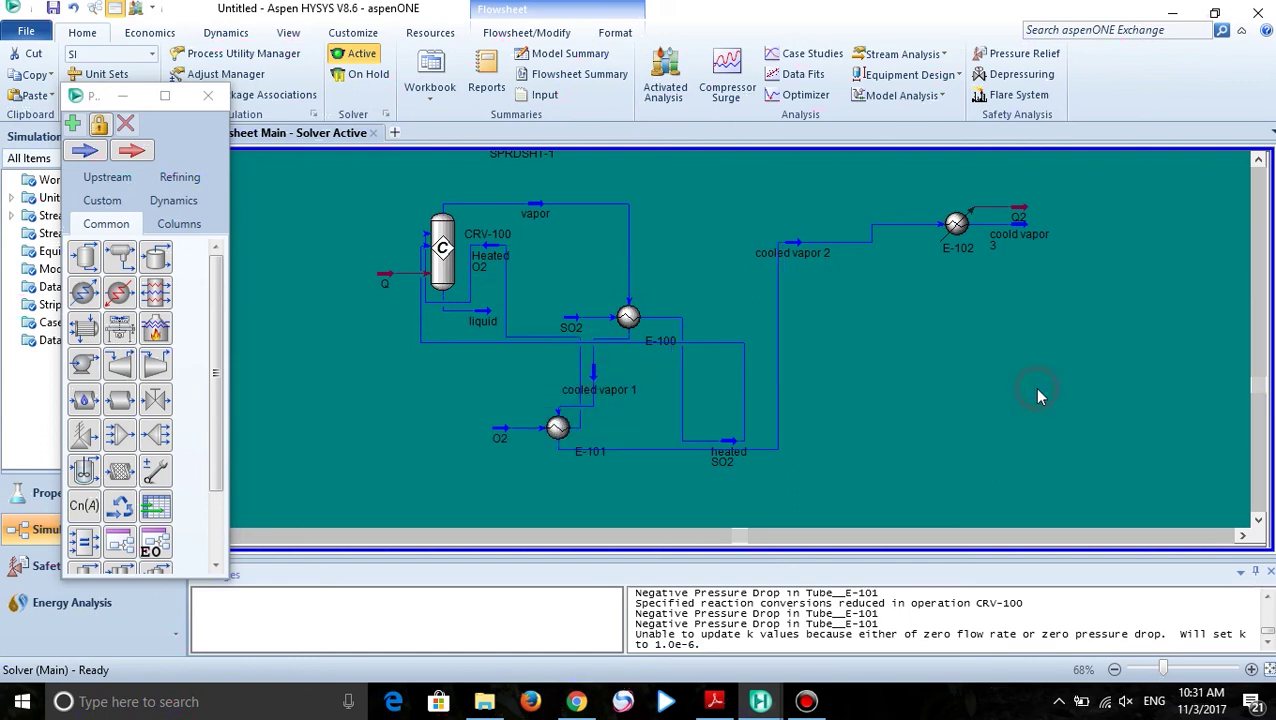
Move stream Heated O2 below and to the left of reactor CRV-100, and reroute the outlet lines of exchanger E-101 underneath it
drag(484, 252, 352, 452)
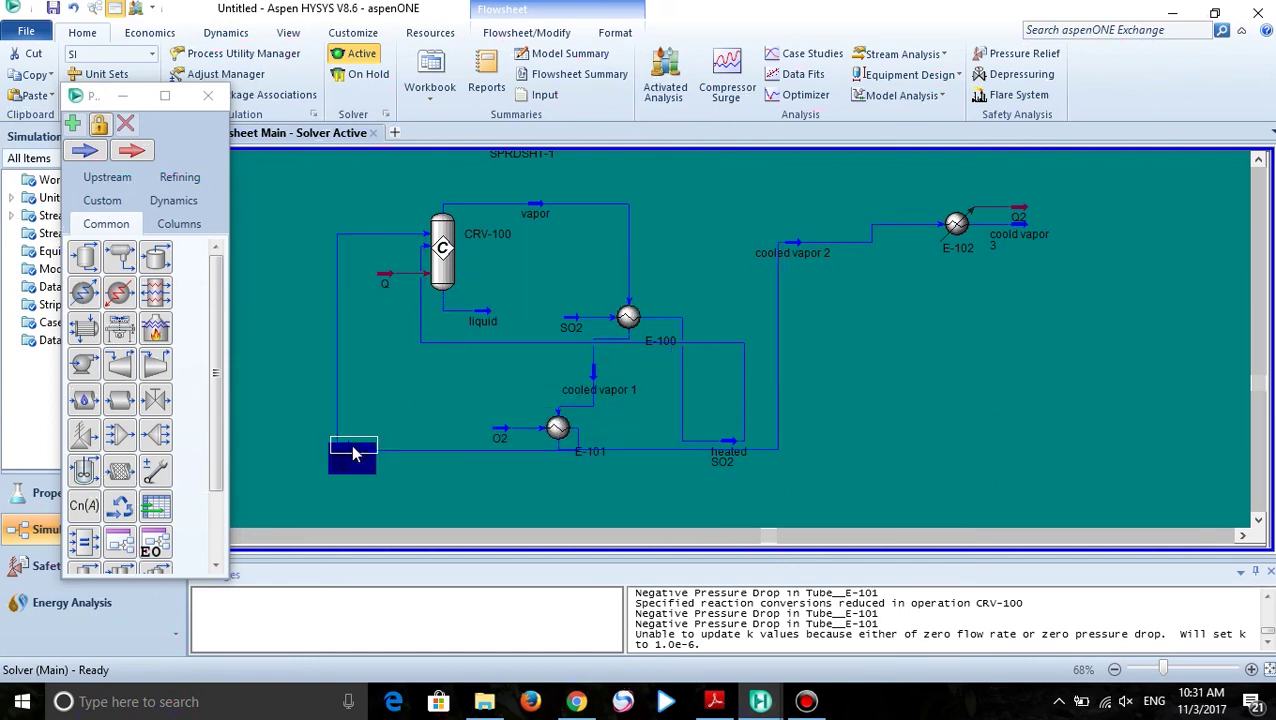
click(497, 390)
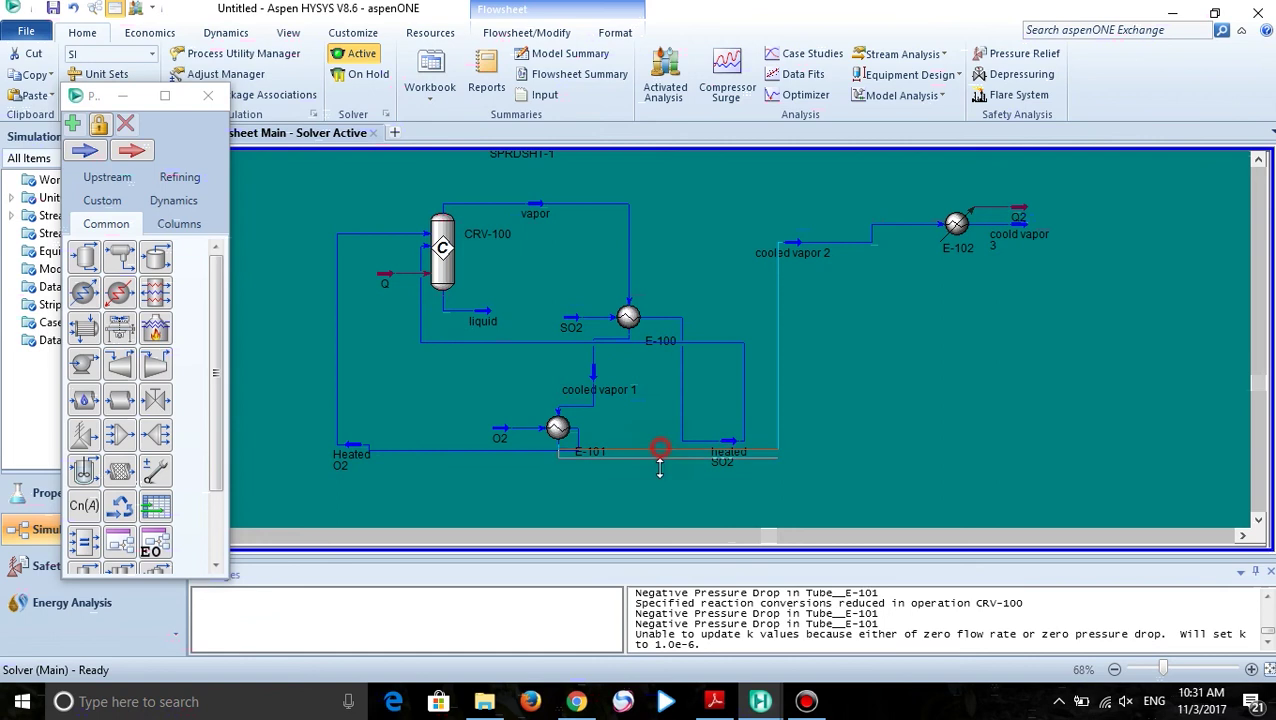
drag(513, 449, 515, 490)
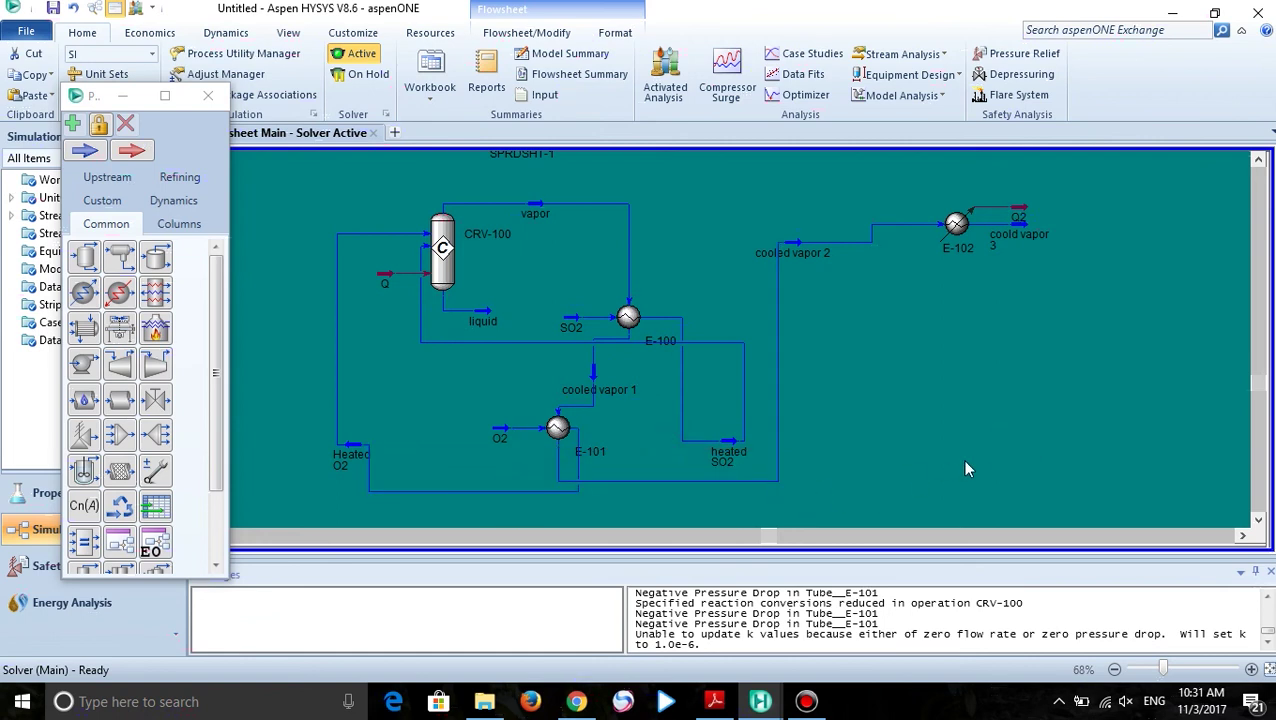
click(343, 460)
click(447, 516)
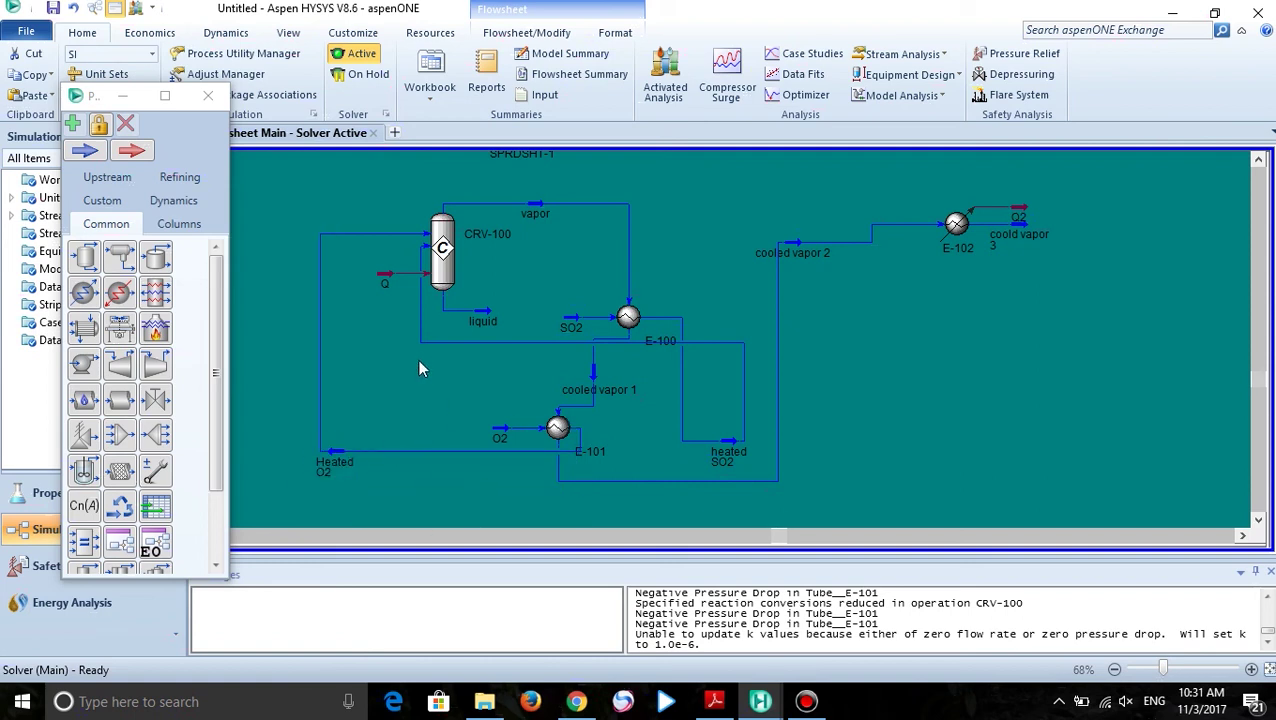
Move exchanger E-100 closer to reactor CRV-100 and line up stream cooled vapor 1 and exchanger E-101 vertically beneath it
drag(628, 317, 590, 272)
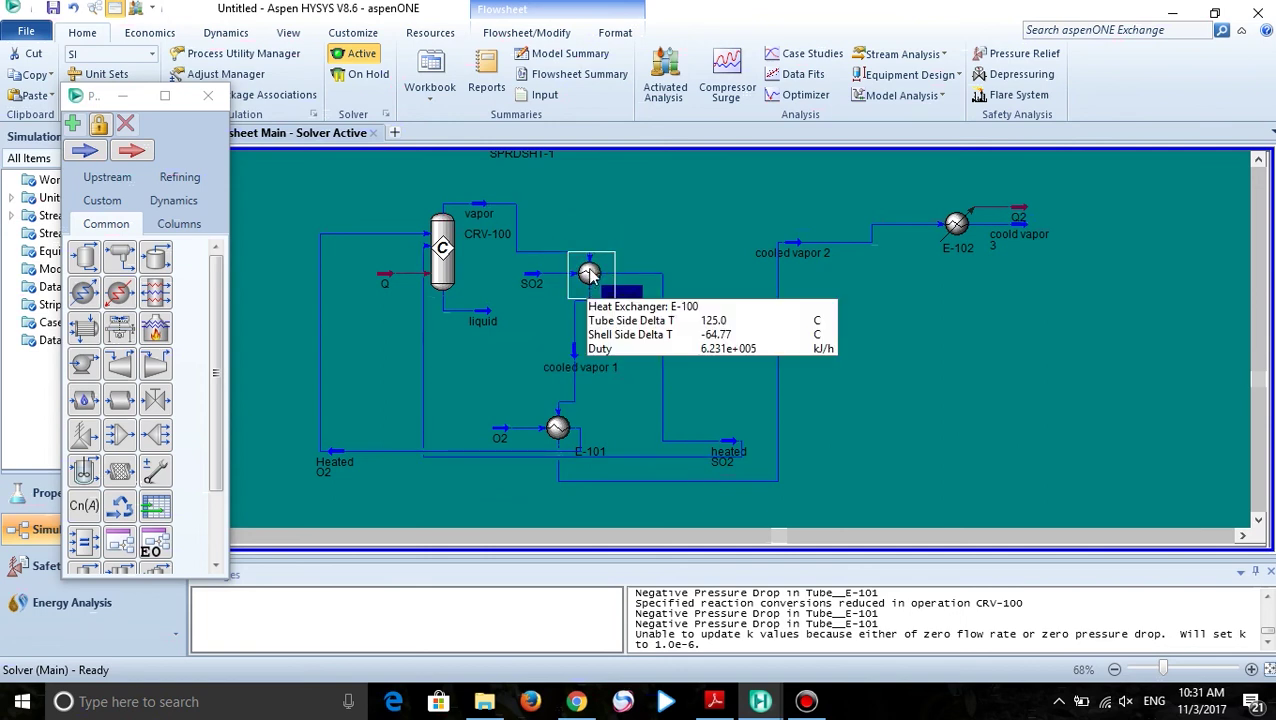
click(630, 385)
click(575, 353)
drag(563, 435, 593, 432)
click(919, 444)
Move stream heated SO2 down and slightly left so its return line to the reactor runs below the Heated O2 line
drag(687, 455, 687, 487)
drag(727, 442, 697, 466)
click(703, 477)
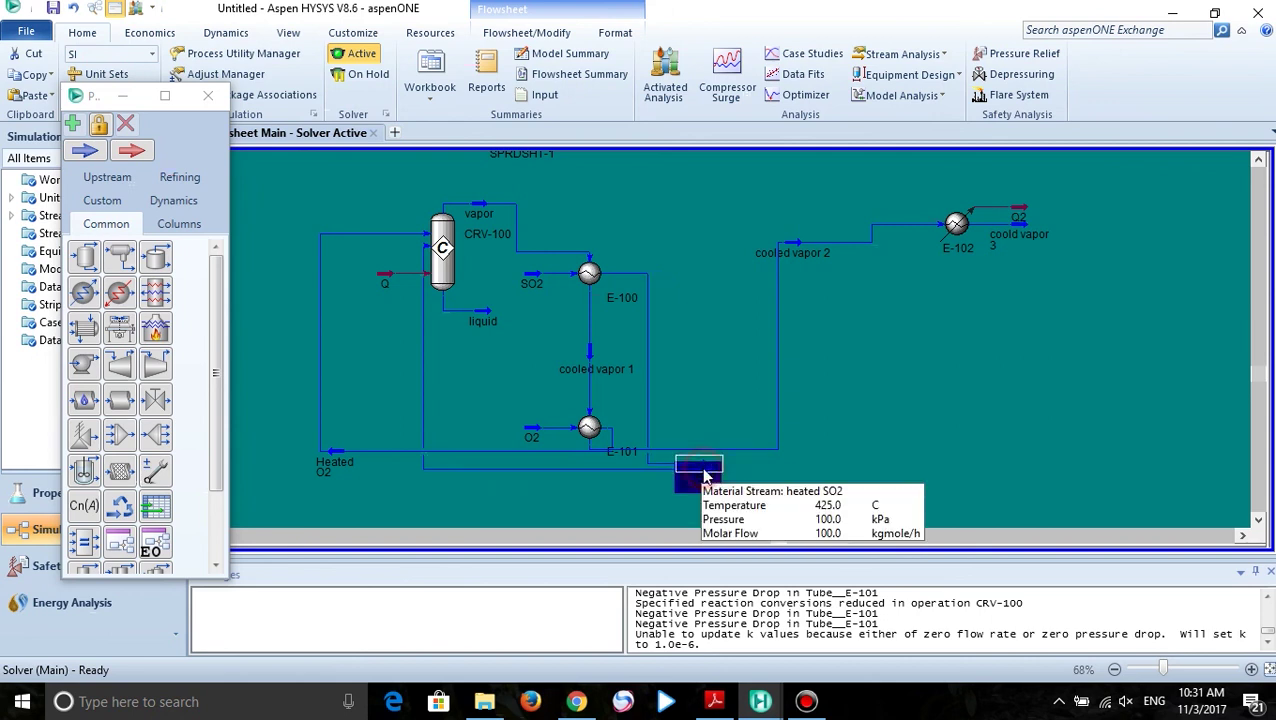
click(865, 450)
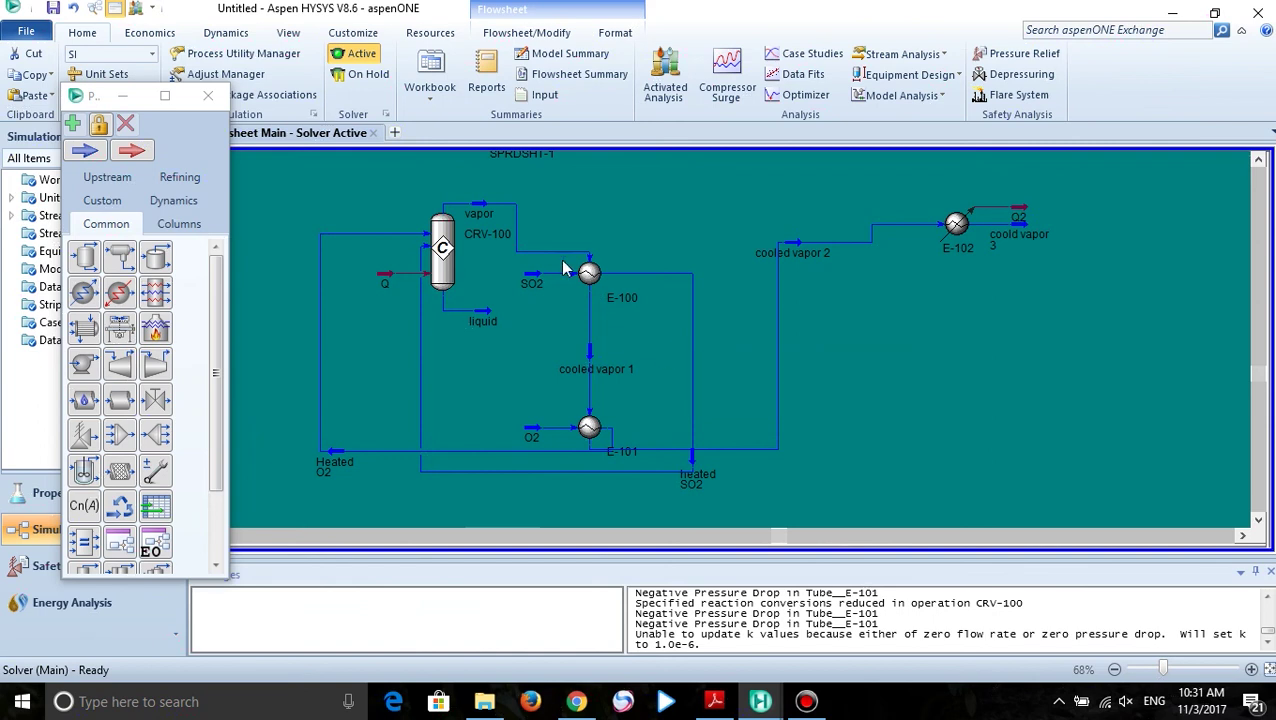
Raise exchangers E-100 and E-101 slightly on the flowsheet, keeping them vertically aligned
drag(589, 276, 590, 245)
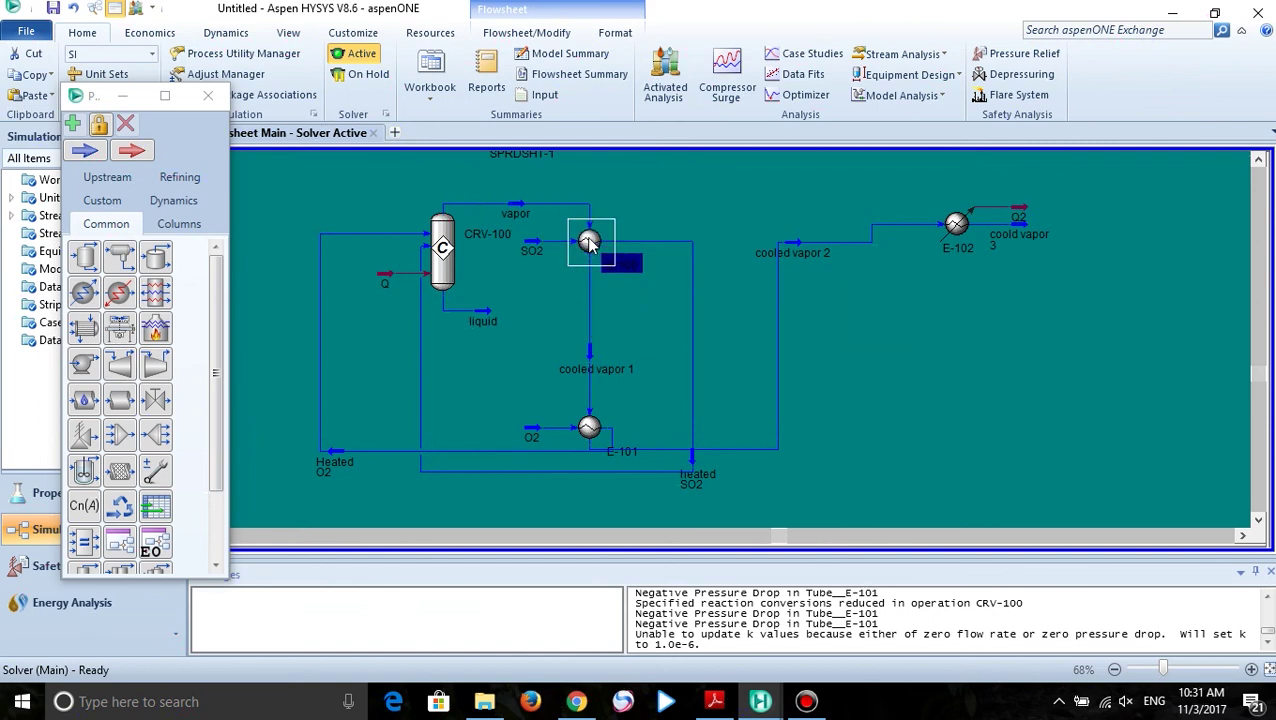
click(885, 308)
drag(589, 427, 589, 397)
click(748, 490)
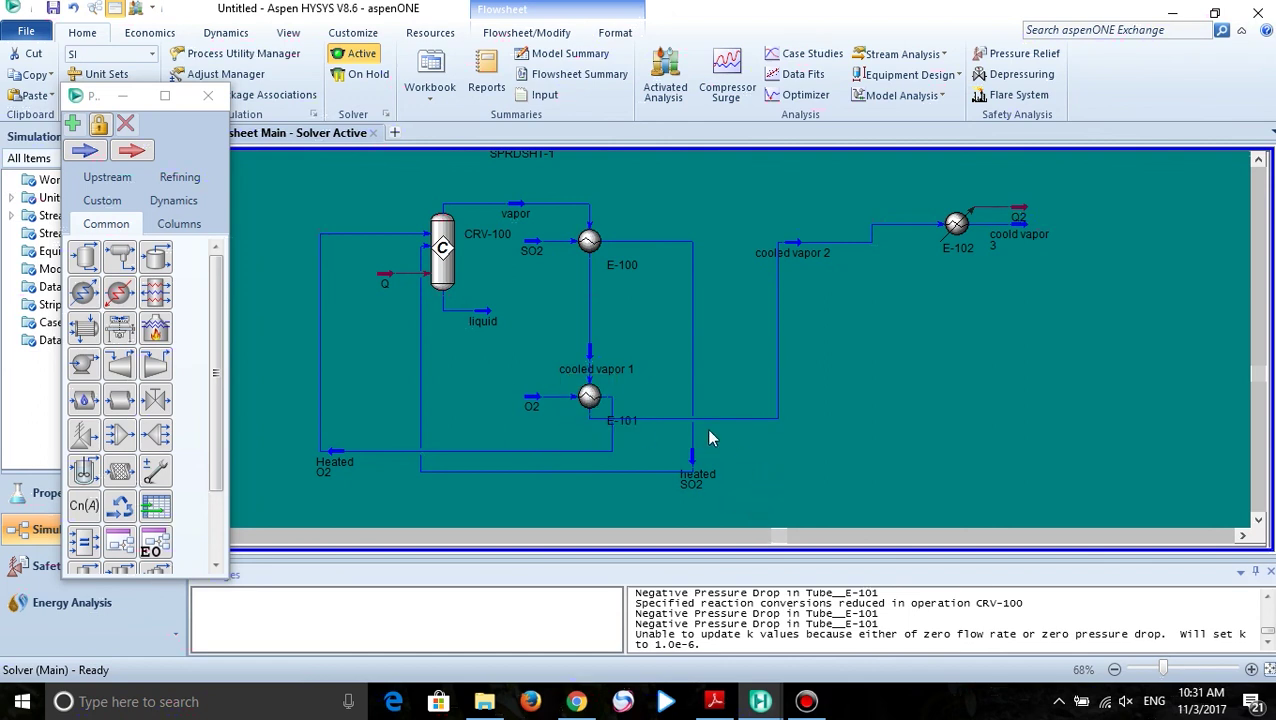
Reroute the line from E-101 to cooled vapor 2 below stream heated SO2, and level cooled vapor 2 with the inlet of cooler E-102
drag(673, 418, 666, 518)
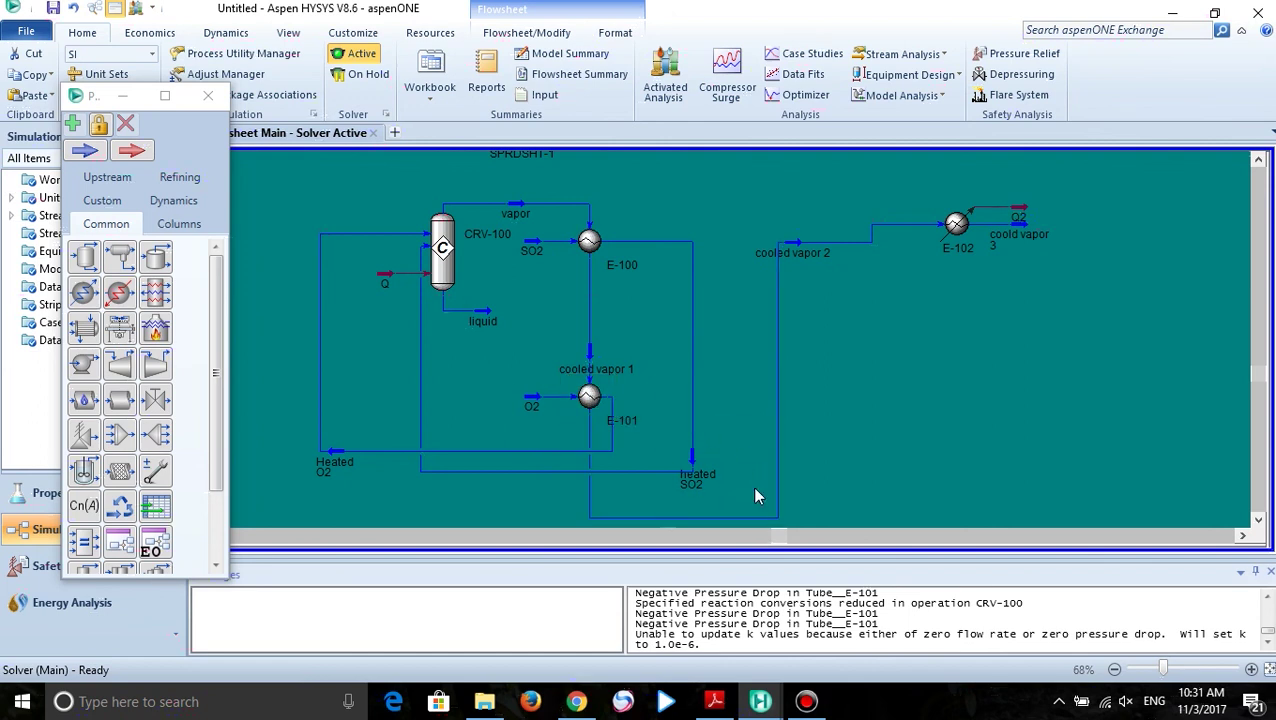
drag(802, 241, 800, 225)
click(921, 293)
drag(655, 418, 646, 516)
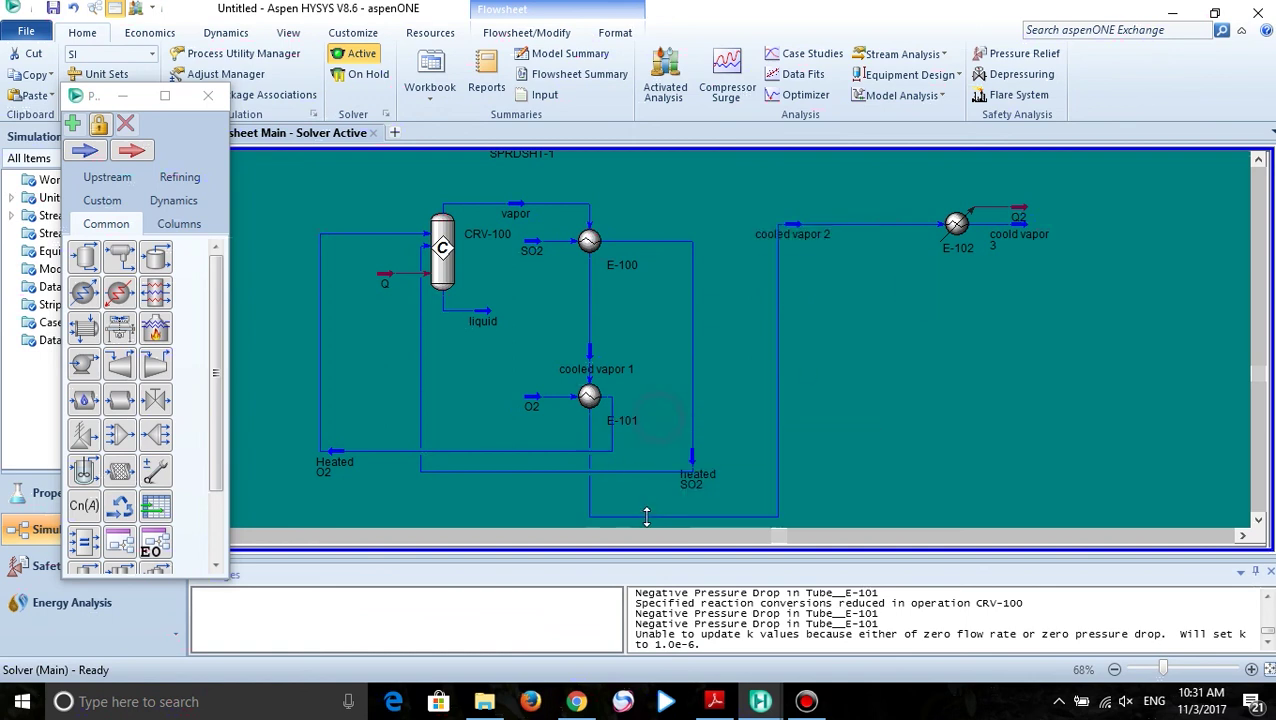
scroll(928, 401, up, 1)
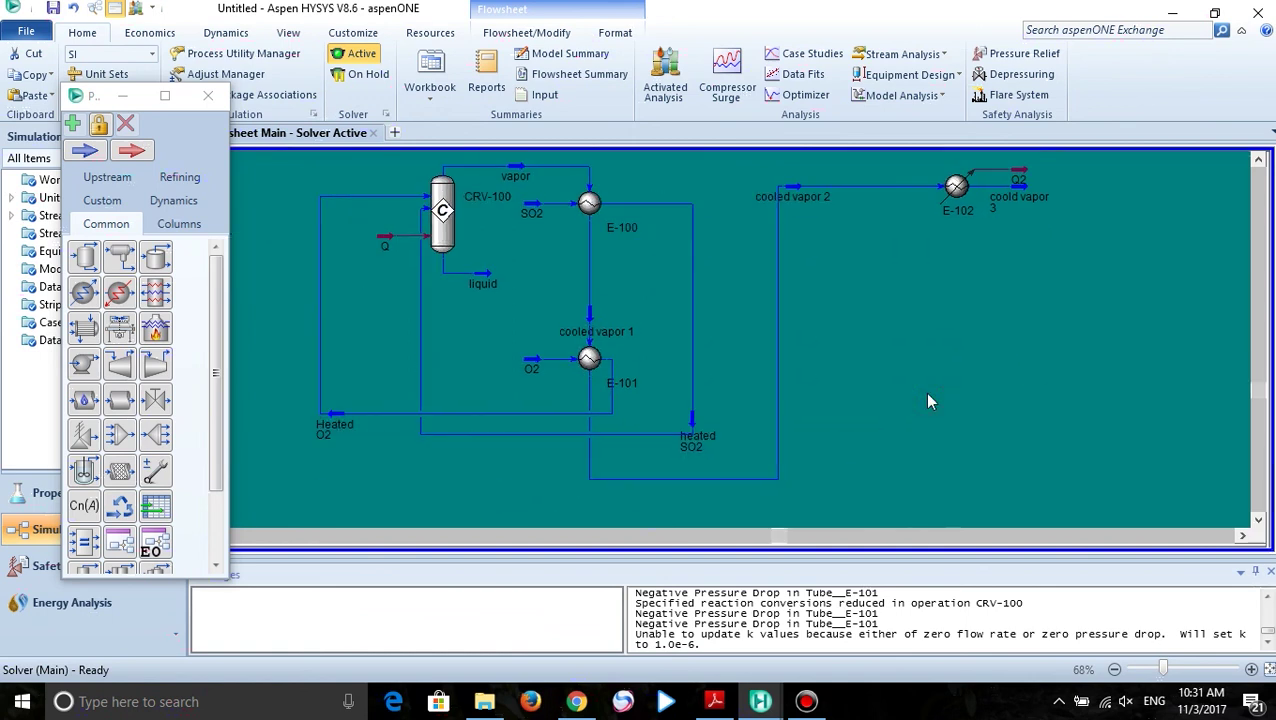